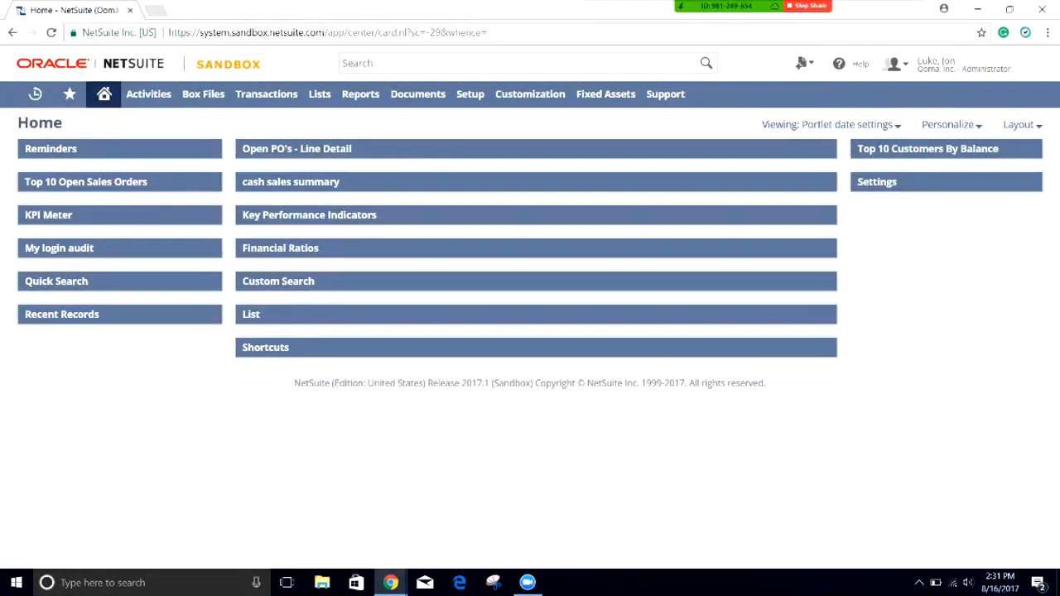
Step: From the home dashboard, reveal the Customization > Workflow > Workflows flyout with its New/Search options
{"action": "mouse_move", "coordinate": [104, 94]}
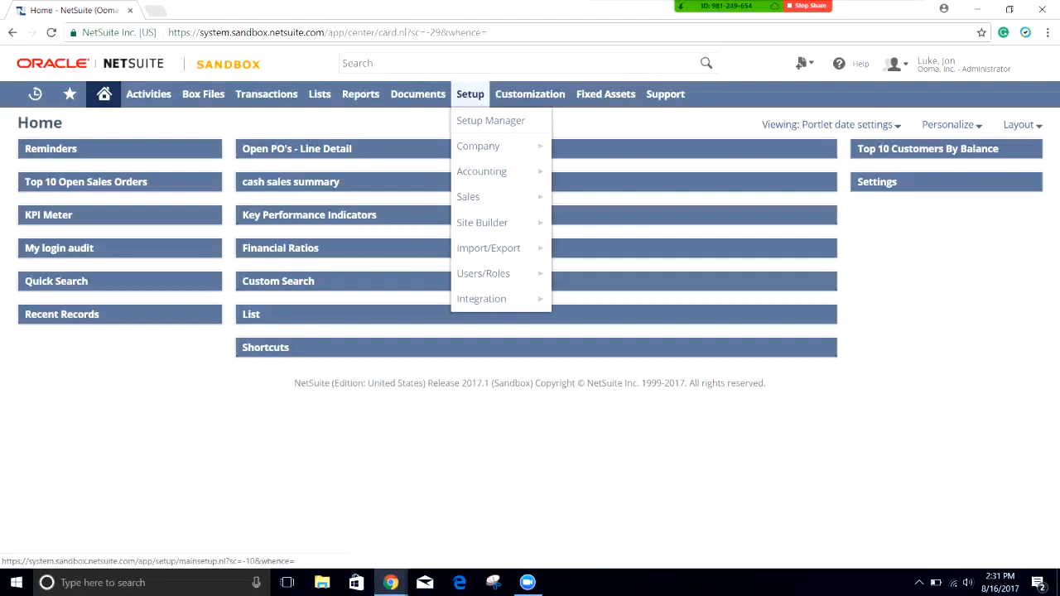
{"action": "mouse_move", "coordinate": [530, 94]}
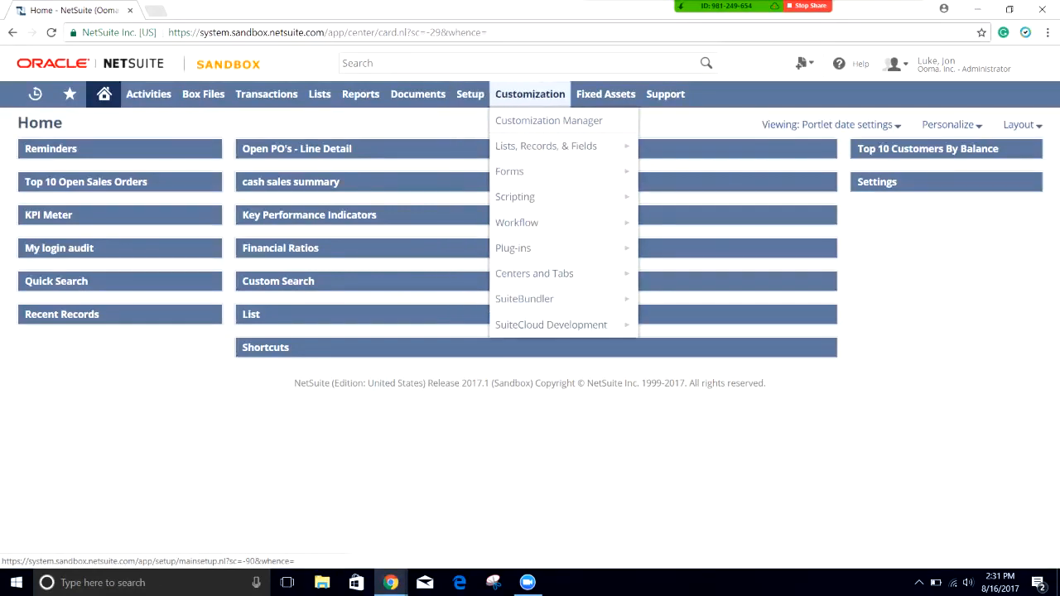
Step: Go to the workflow list and open the PO Approval Workflow in the designer
{"action": "mouse_move", "coordinate": [517, 222]}
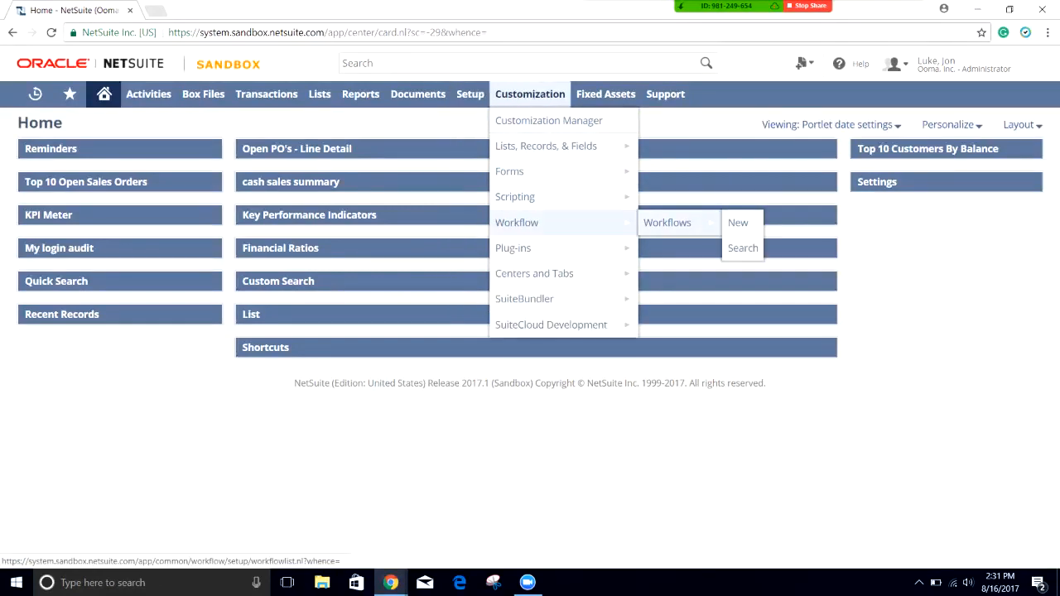
{"action": "left_click", "coordinate": [667, 222]}
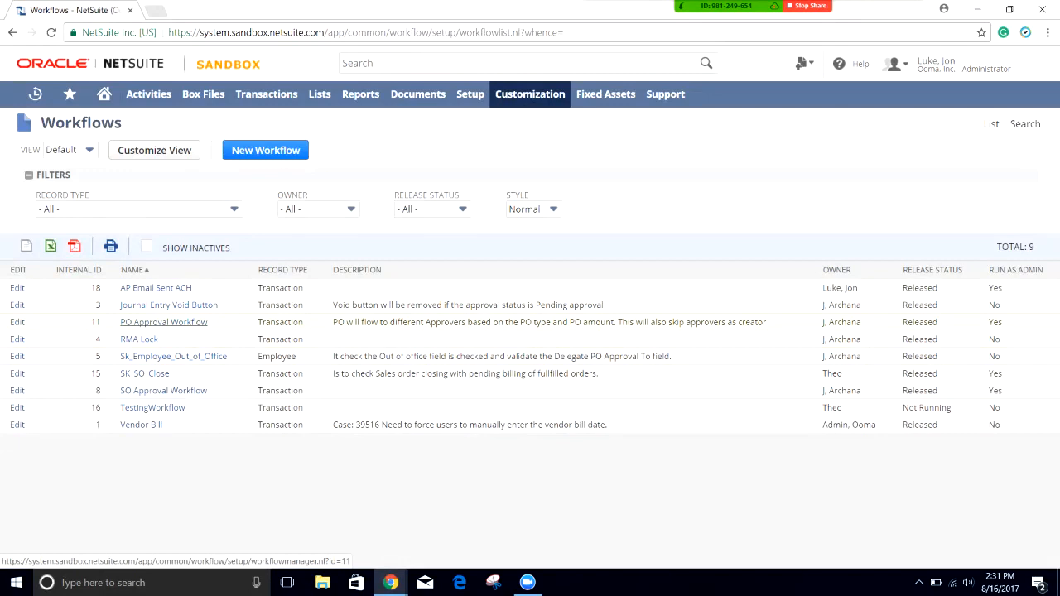
{"action": "left_click", "coordinate": [164, 322]}
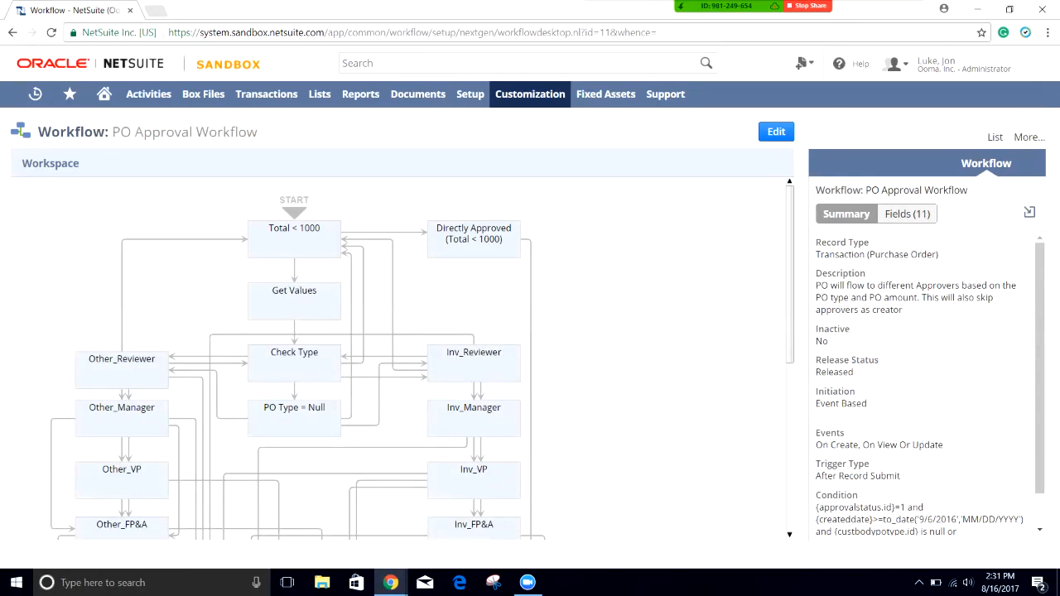
Step: Show the Fields (11) list, including Ceo, Cfo, Controller, PO Reviewer and Previous_Reject_Reason
{"action": "left_click", "coordinate": [907, 213]}
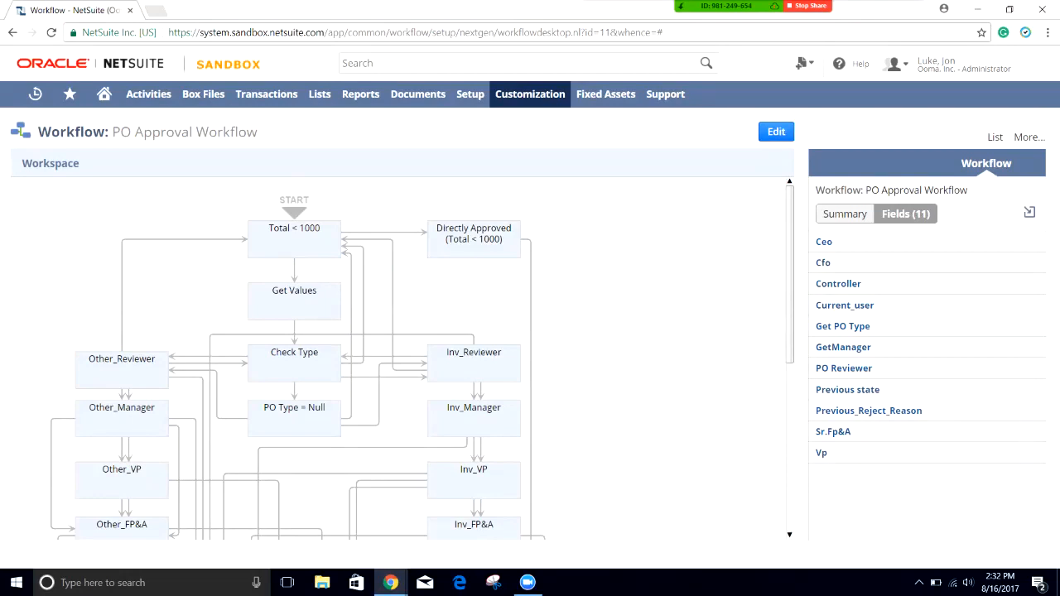
{"action": "scroll", "coordinate": [402, 359], "scroll_direction": "down", "scroll_amount": 3}
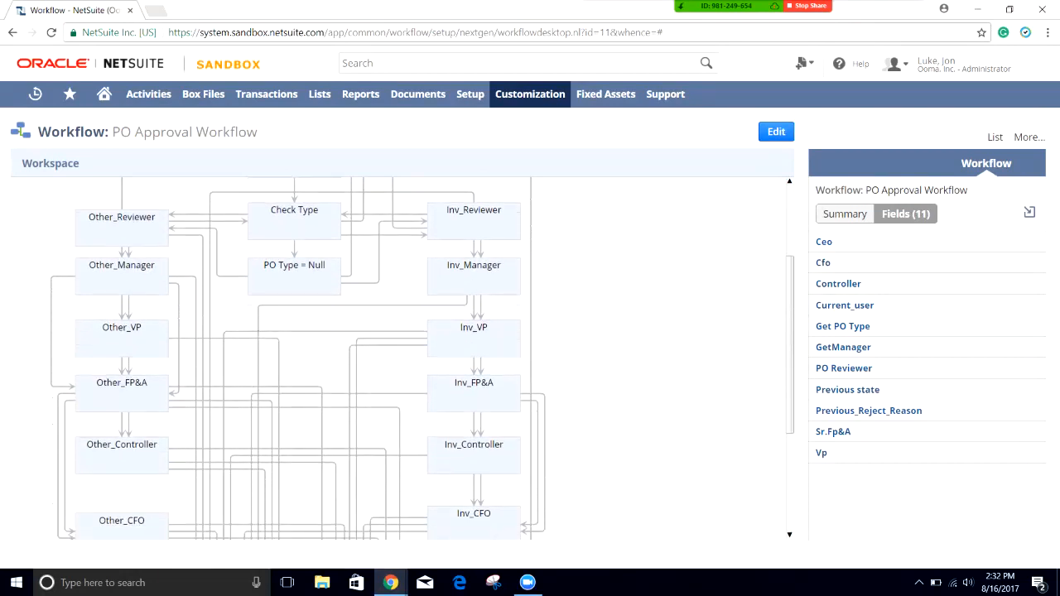
{"action": "scroll", "coordinate": [402, 359], "scroll_direction": "up", "scroll_amount": 3}
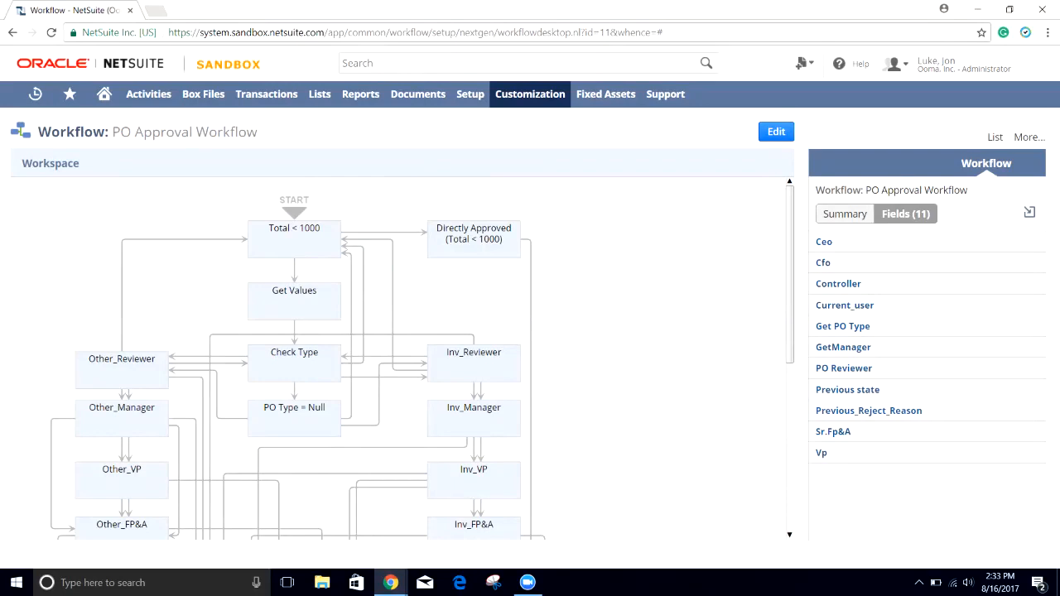
Step: Review the Get Values state's 18 actions, including entry scripts populating PO Reviewer, Cfo and Ceo
{"action": "left_click", "coordinate": [294, 239]}
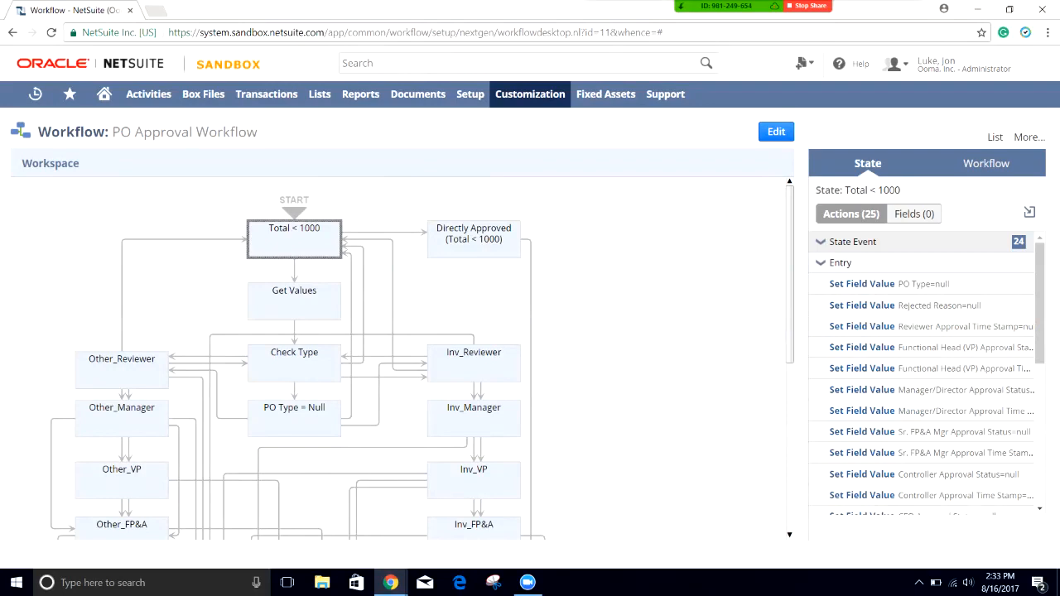
{"action": "left_click", "coordinate": [294, 301]}
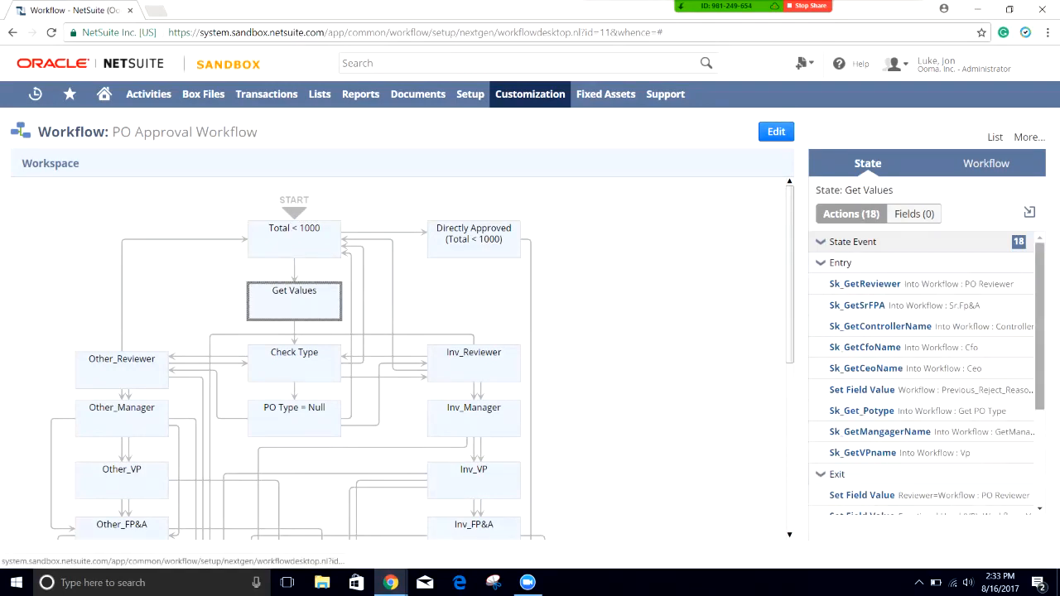
{"action": "left_click_drag", "start_coordinate": [1039, 311], "coordinate": [1039, 327]}
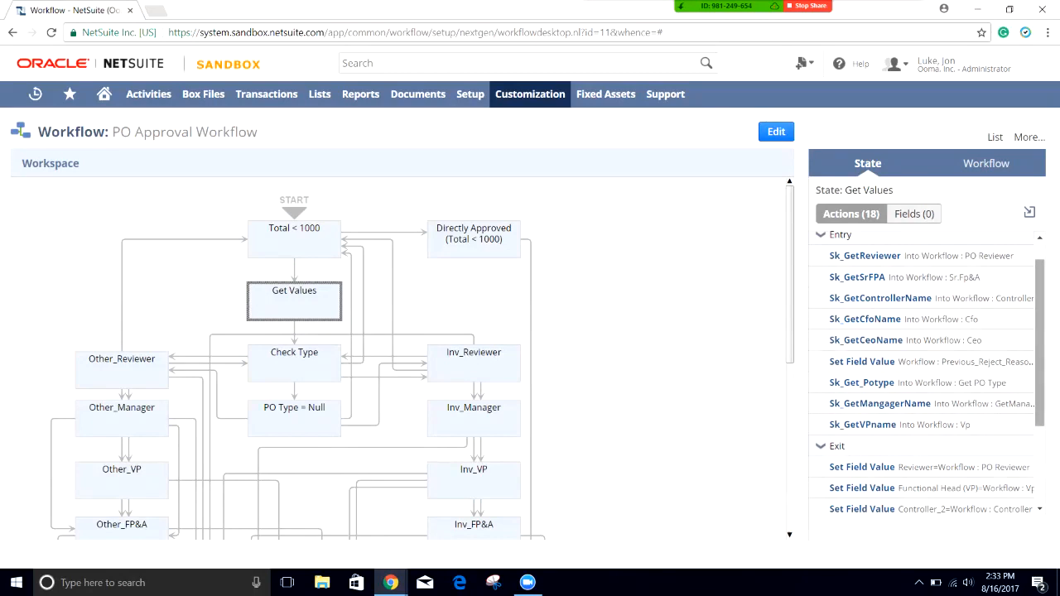
{"action": "scroll", "coordinate": [911, 283], "scroll_direction": "up", "scroll_amount": 1}
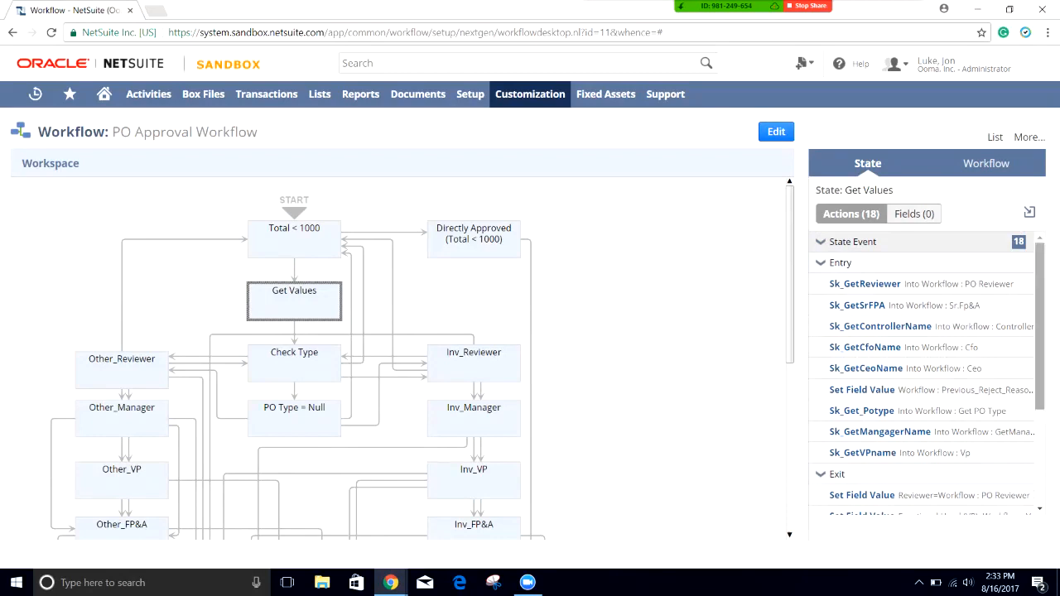
{"action": "scroll", "coordinate": [1040, 332], "scroll_direction": "down", "scroll_amount": 3}
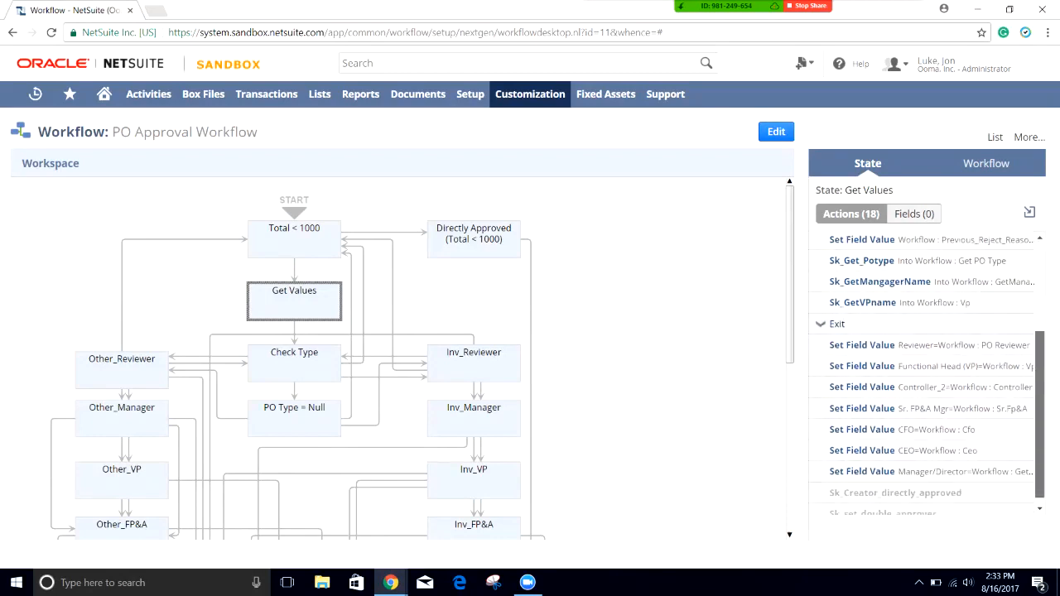
{"action": "scroll", "coordinate": [930, 373], "scroll_direction": "down", "scroll_amount": 1}
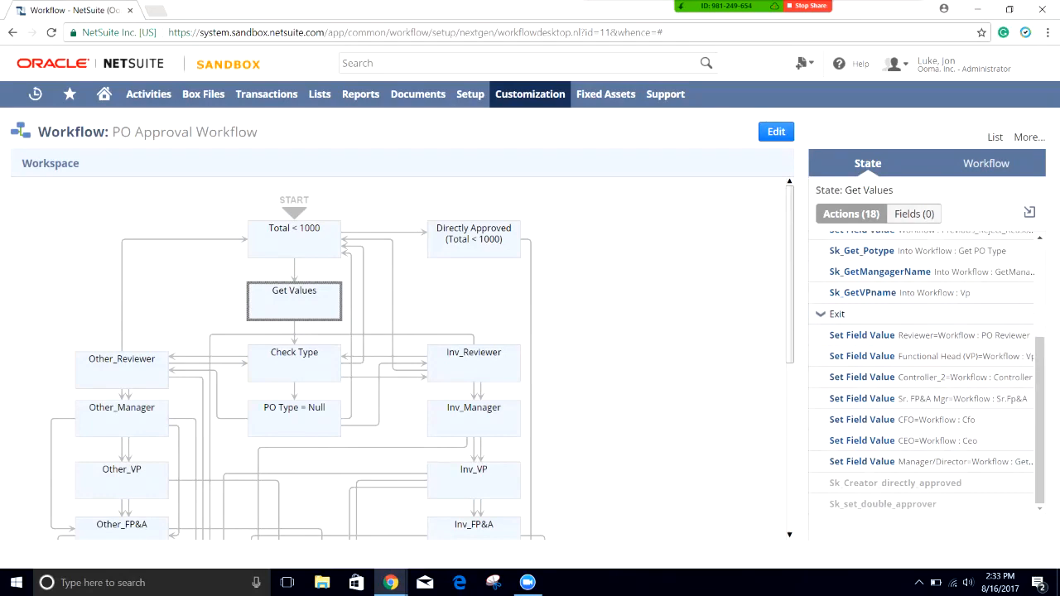
{"action": "mouse_move", "coordinate": [1029, 335]}
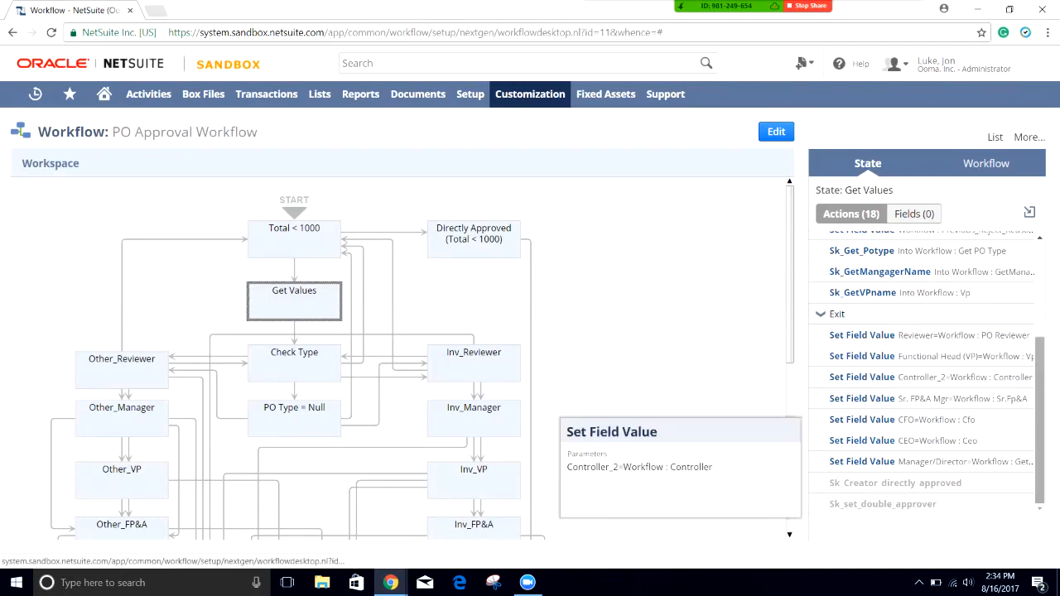
{"action": "scroll", "coordinate": [919, 372], "scroll_direction": "up", "scroll_amount": 3}
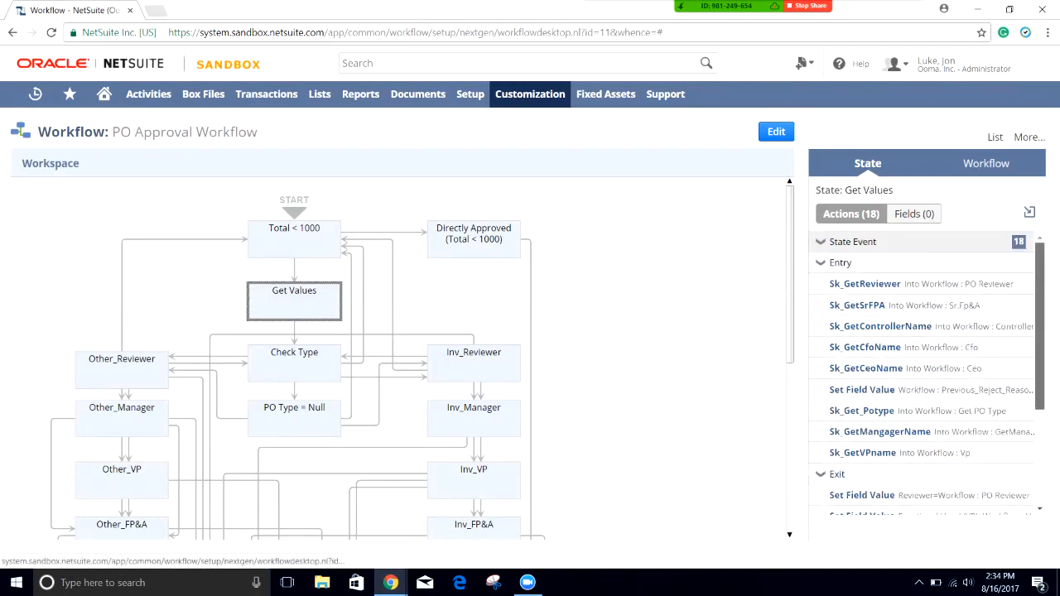
{"action": "scroll", "coordinate": [920, 356], "scroll_direction": "down", "scroll_amount": 3}
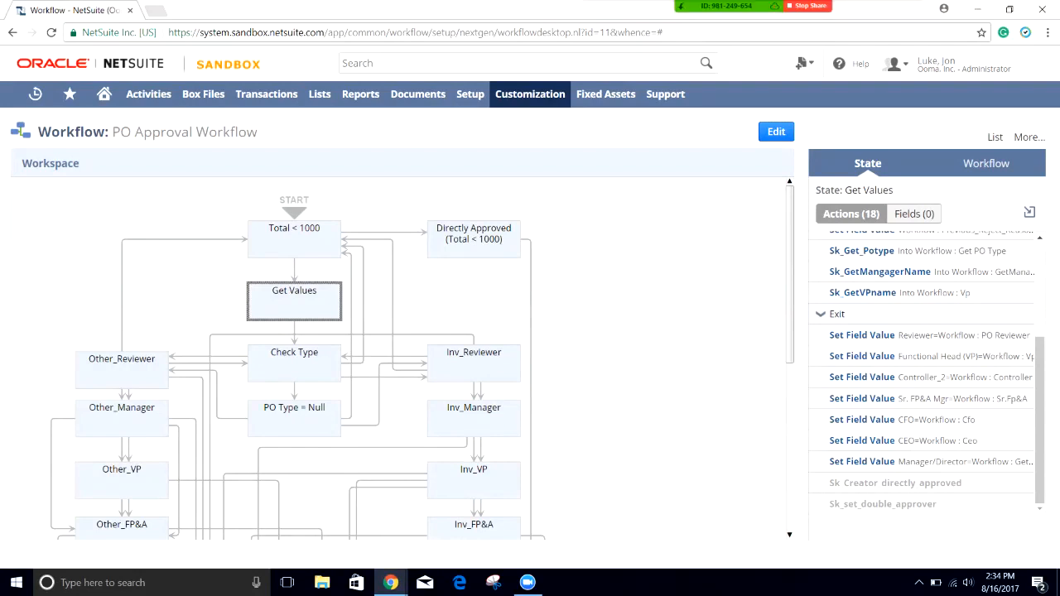
Step: Inspect the Check Type state's 7 actions, which set PO Type to Inventory, Others or null
{"action": "left_click", "coordinate": [294, 364]}
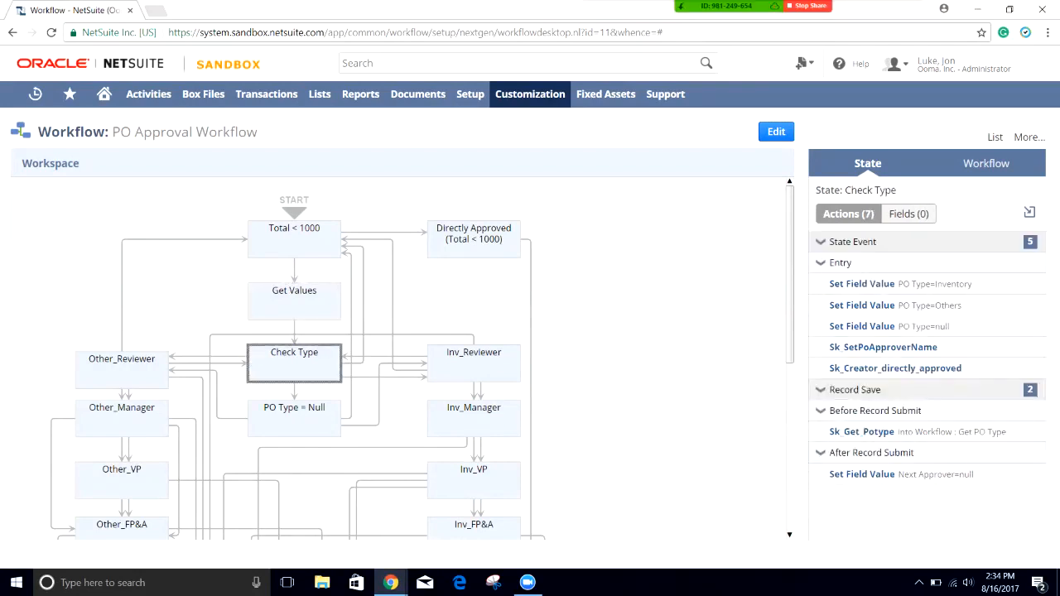
{"action": "mouse_move", "coordinate": [862, 284]}
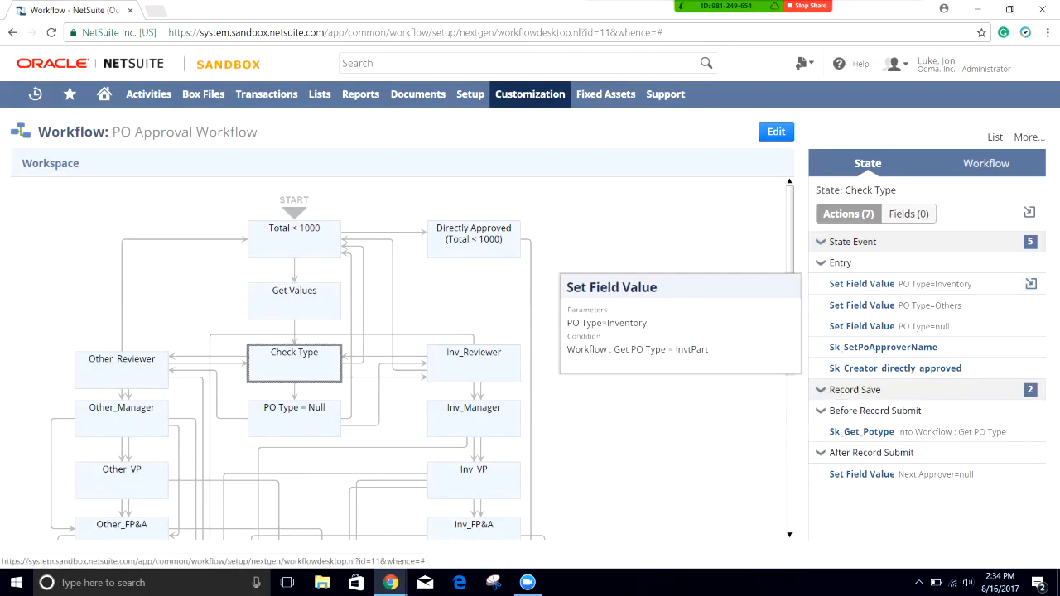
{"action": "mouse_move", "coordinate": [861, 306]}
{"action": "mouse_move", "coordinate": [861, 326]}
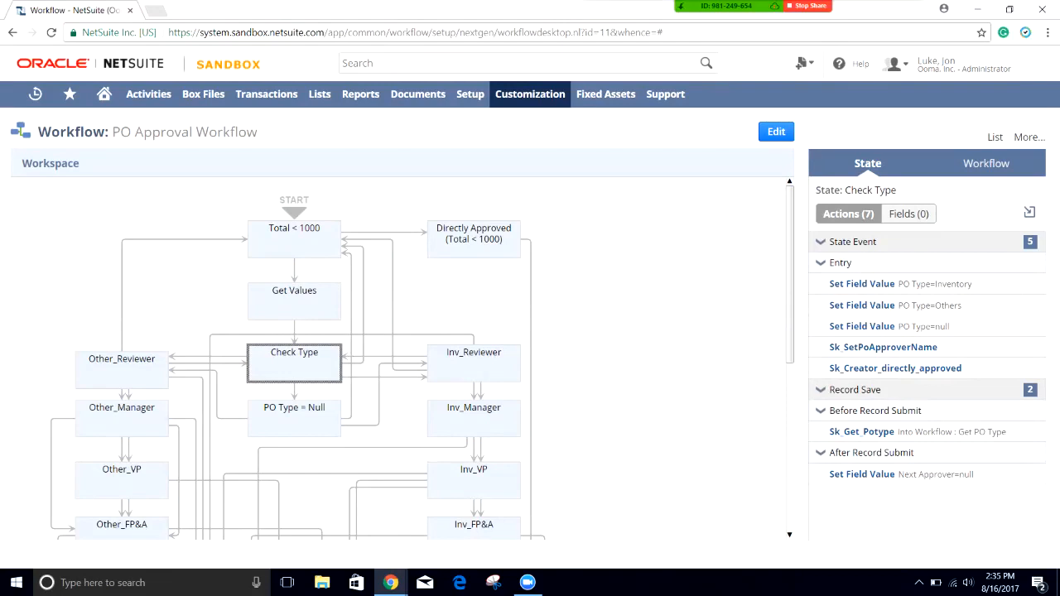
Step: Review the Total < 1000 state's 25 null-reset actions, comparing them against Get Values
{"action": "left_click", "coordinate": [294, 240]}
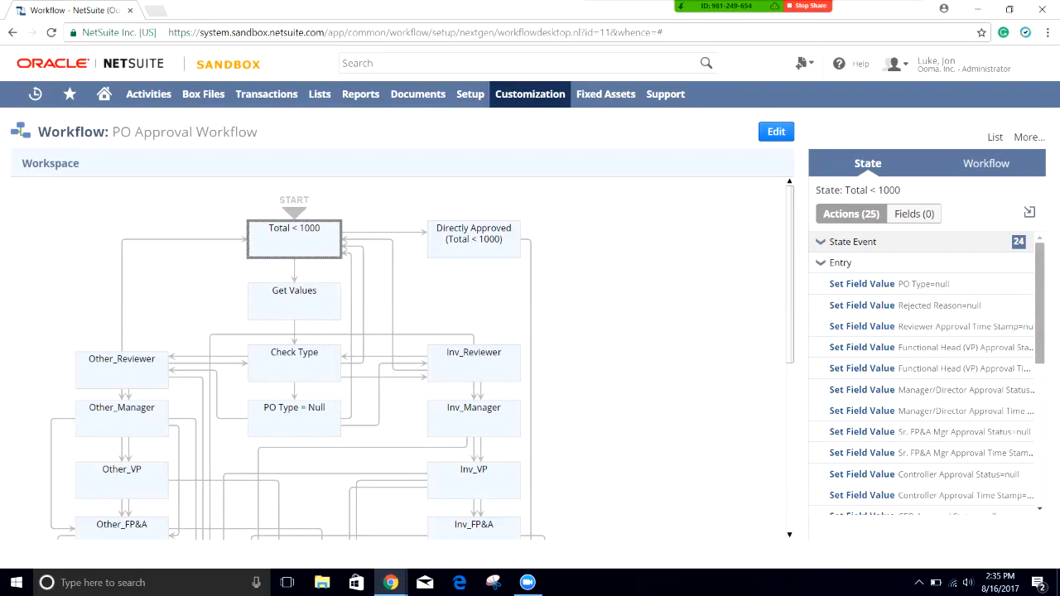
{"action": "scroll", "coordinate": [923, 373], "scroll_direction": "down", "scroll_amount": 1}
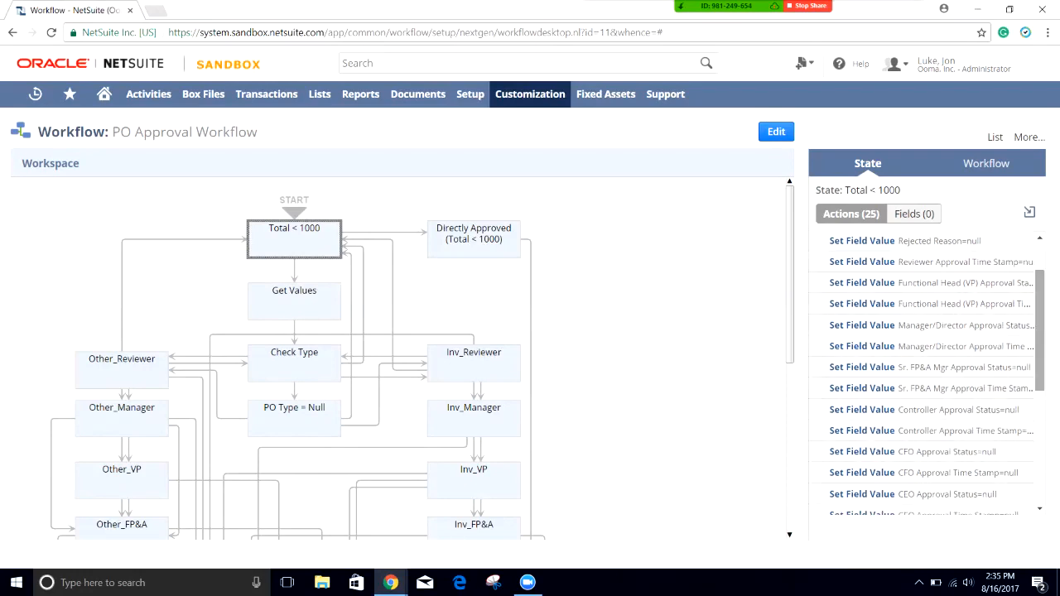
{"action": "scroll", "coordinate": [927, 372], "scroll_direction": "down", "scroll_amount": 4}
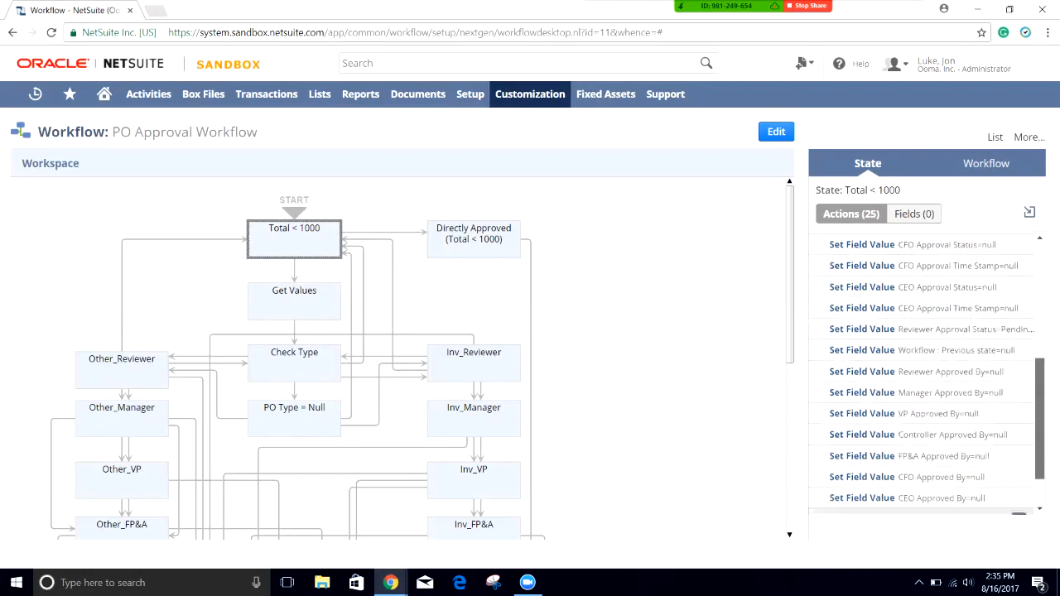
{"action": "scroll", "coordinate": [928, 373], "scroll_direction": "up", "scroll_amount": 5}
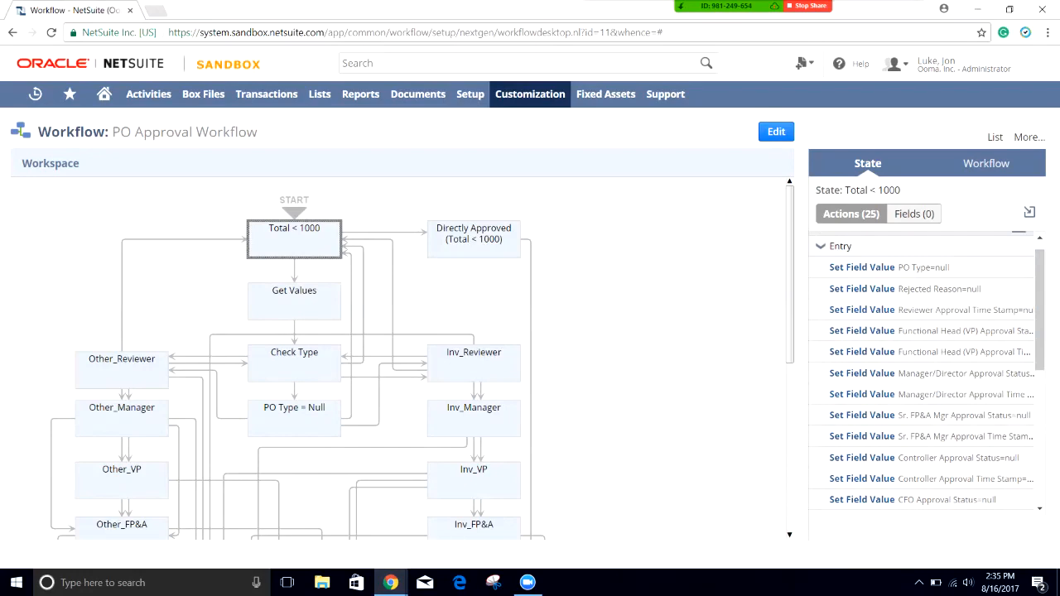
{"action": "left_click", "coordinate": [294, 302]}
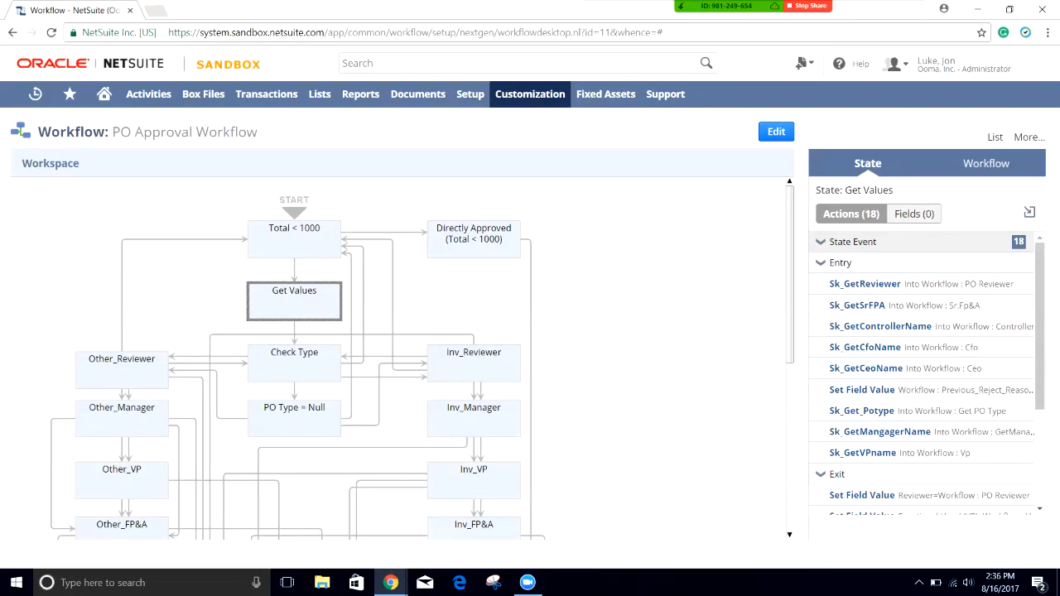
{"action": "left_click", "coordinate": [294, 239]}
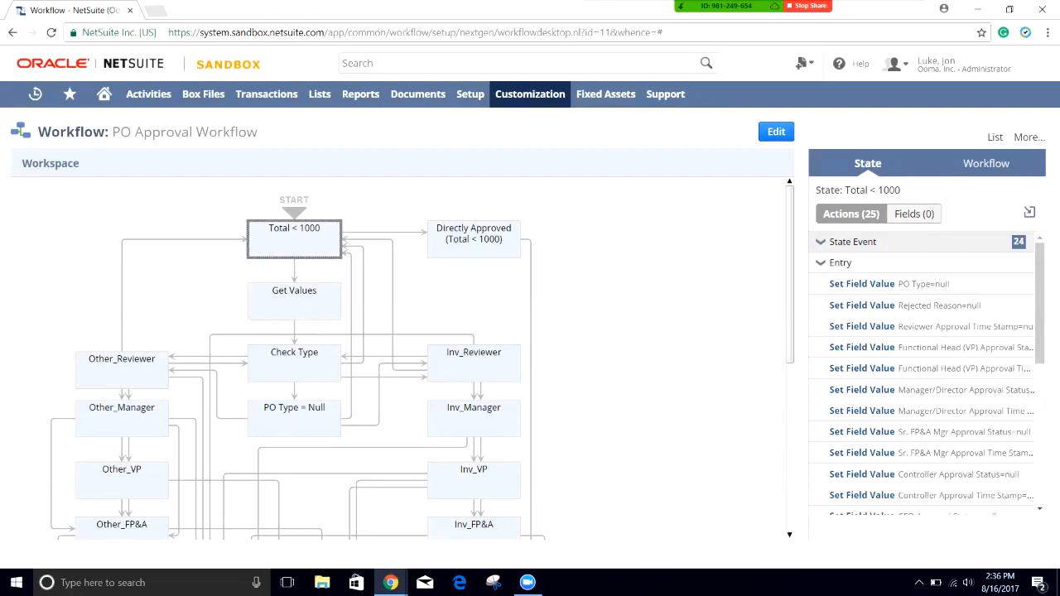
{"action": "left_click", "coordinate": [294, 302]}
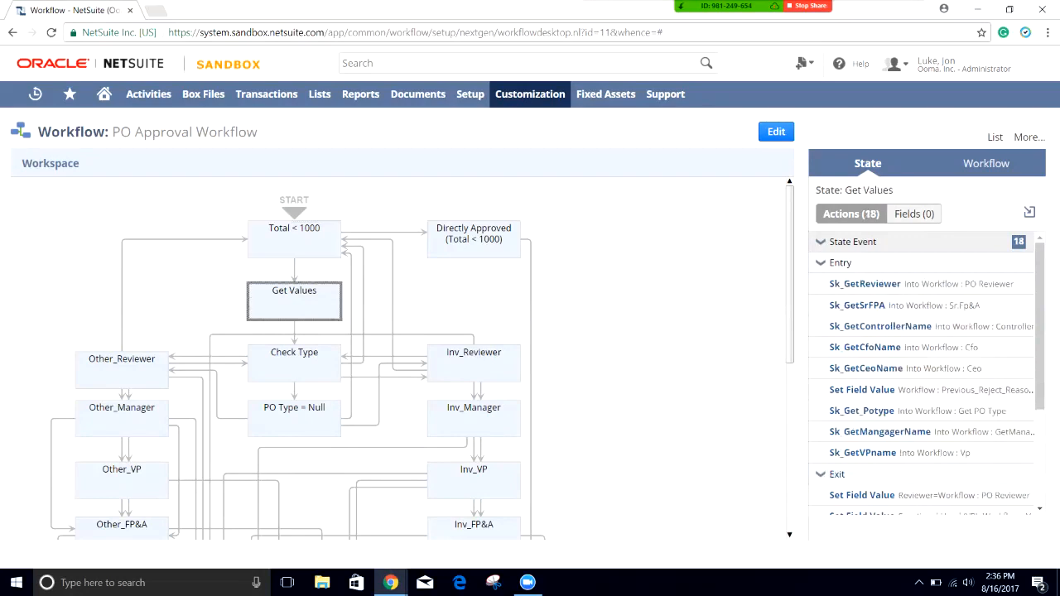
{"action": "left_click", "coordinate": [294, 239]}
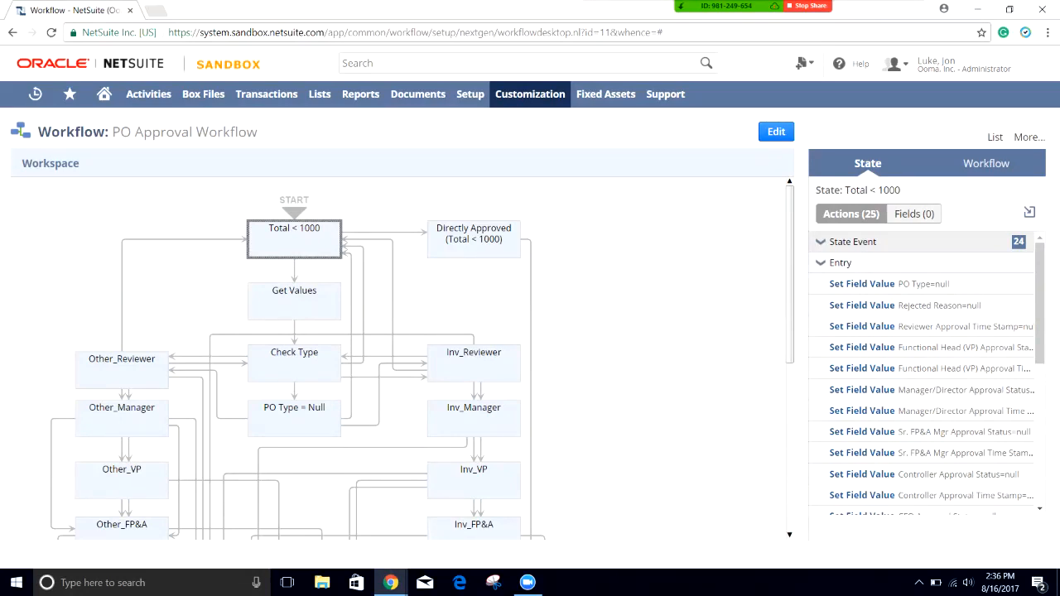
{"action": "mouse_move", "coordinate": [919, 326]}
Step: View the Other_Reviewer state's 11 actions, then search 'e:' plus the administrator's employee name
{"action": "left_click", "coordinate": [294, 364]}
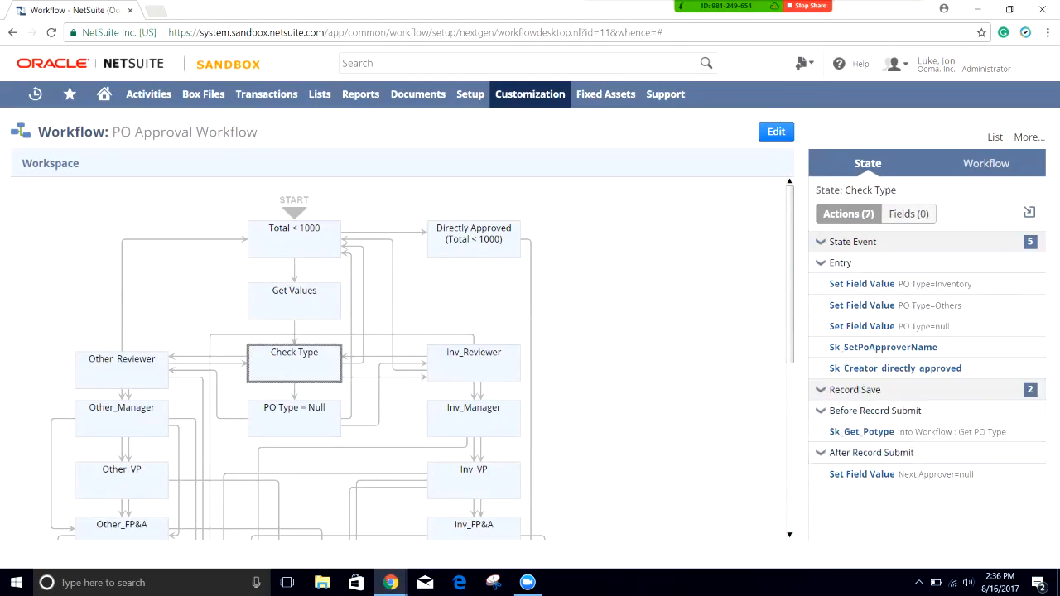
{"action": "left_click", "coordinate": [122, 370]}
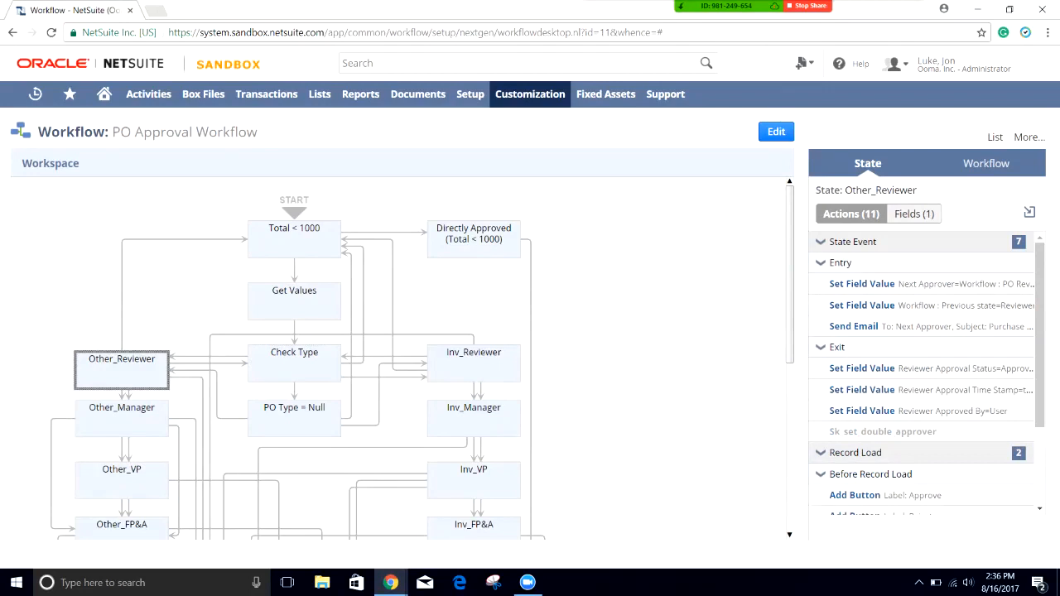
{"action": "left_click", "coordinate": [369, 63]}
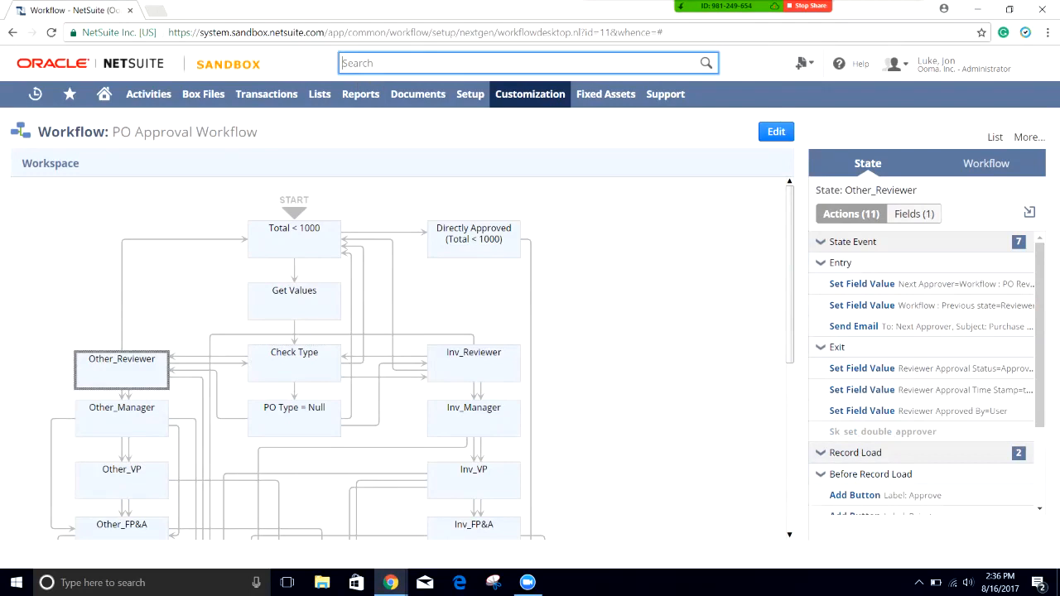
{"action": "type", "text": "e:"}
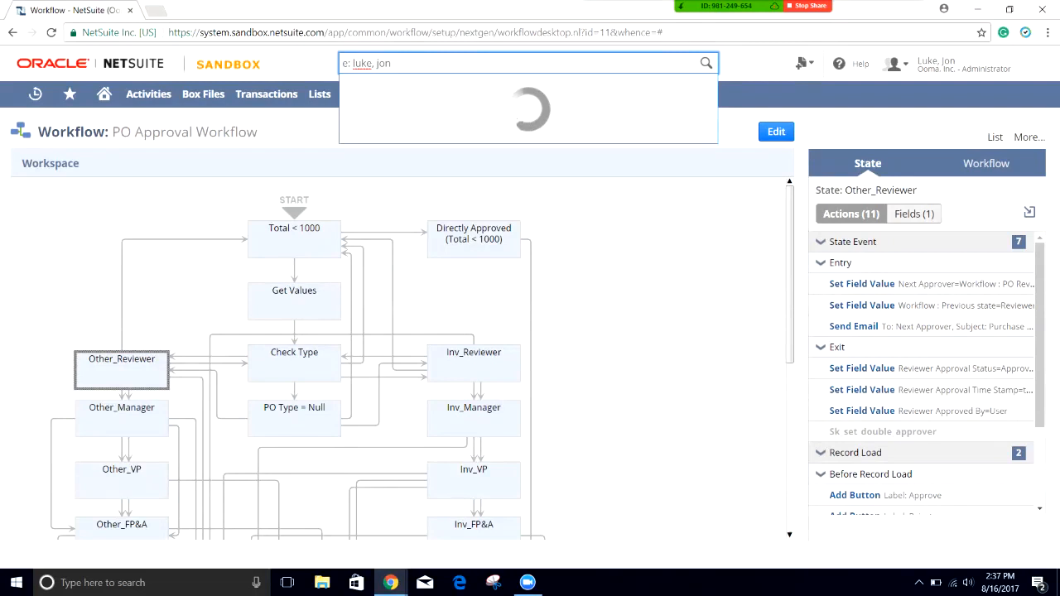
Step: Open the administrator's employee record and highlight the Human Resources Custom Department and Type labels
{"action": "left_click", "coordinate": [416, 85]}
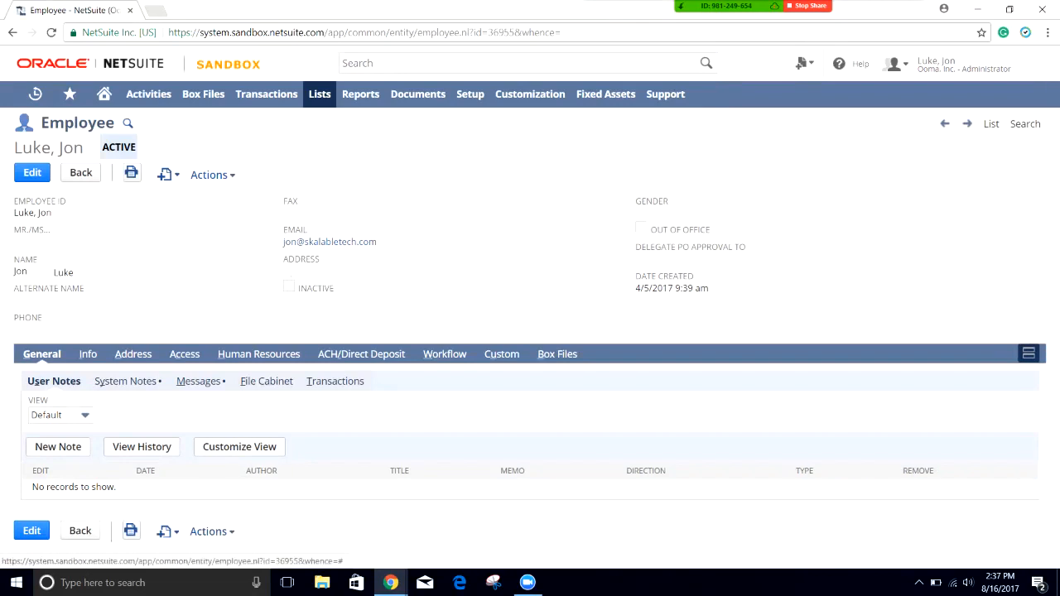
{"action": "left_click", "coordinate": [258, 353]}
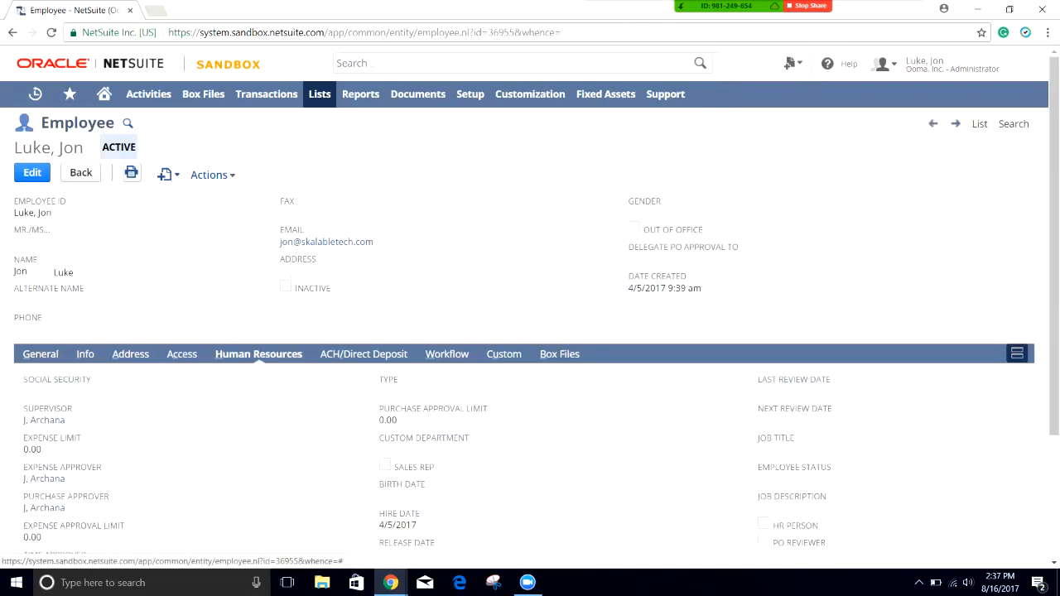
{"action": "scroll", "coordinate": [530, 332], "scroll_direction": "down", "scroll_amount": 3}
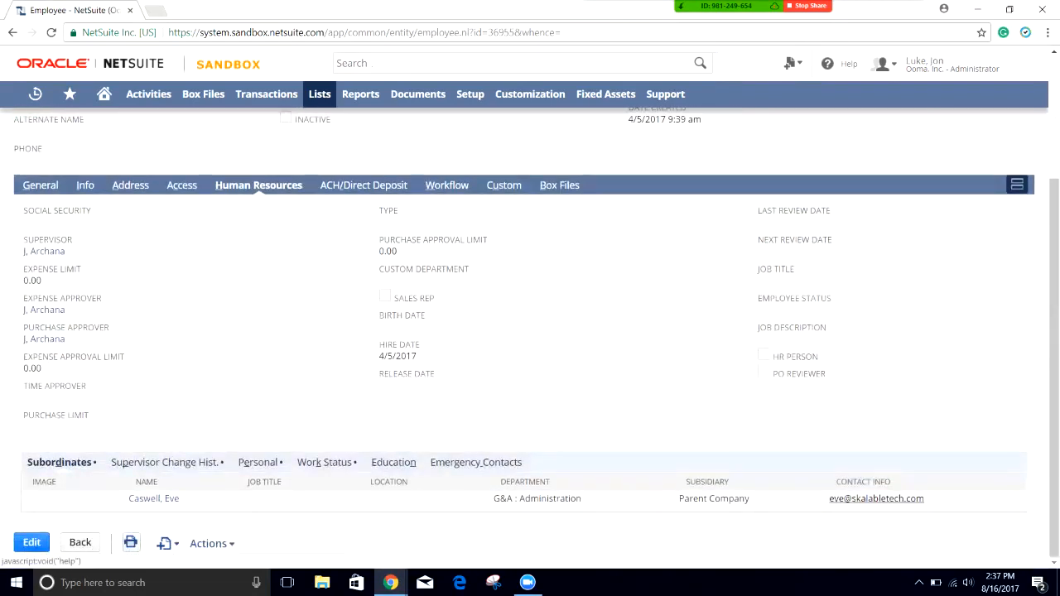
{"action": "mouse_move", "coordinate": [370, 271]}
{"action": "left_mouse_down"}
{"action": "mouse_move", "coordinate": [475, 271]}
{"action": "mouse_move", "coordinate": [379, 270]}
{"action": "left_mouse_up"}
{"action": "left_click", "coordinate": [478, 271]}
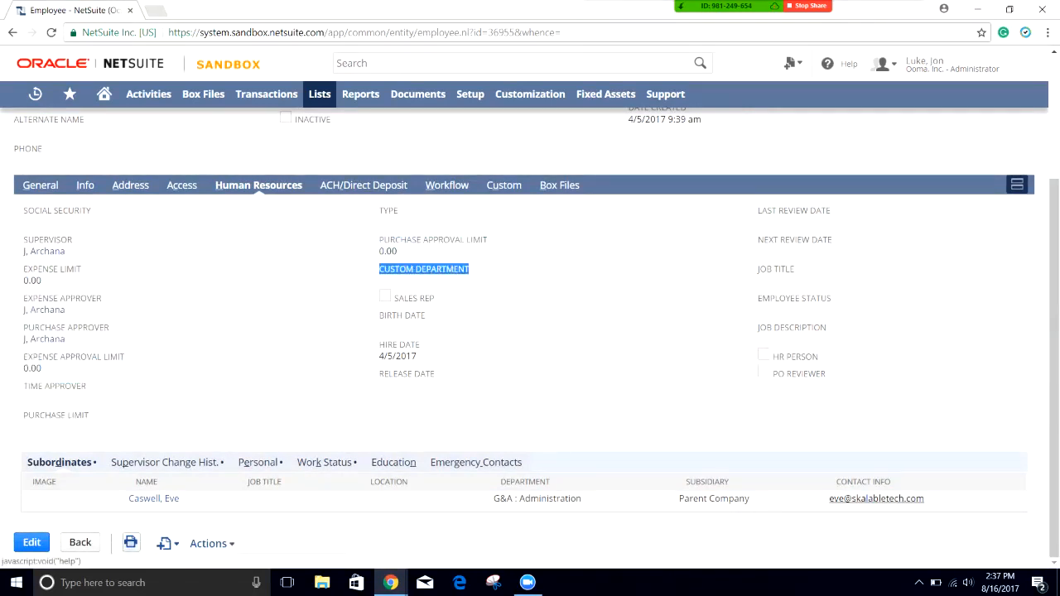
{"action": "left_click_drag", "start_coordinate": [399, 211], "coordinate": [370, 212]}
{"action": "left_click", "coordinate": [369, 213]}
{"action": "scroll", "coordinate": [370, 215], "scroll_direction": "up", "scroll_amount": 3}
Step: Edit the employee: Type Functional Head (VP), custom departments G&A through G&A : Facilities
{"action": "left_click", "coordinate": [32, 172]}
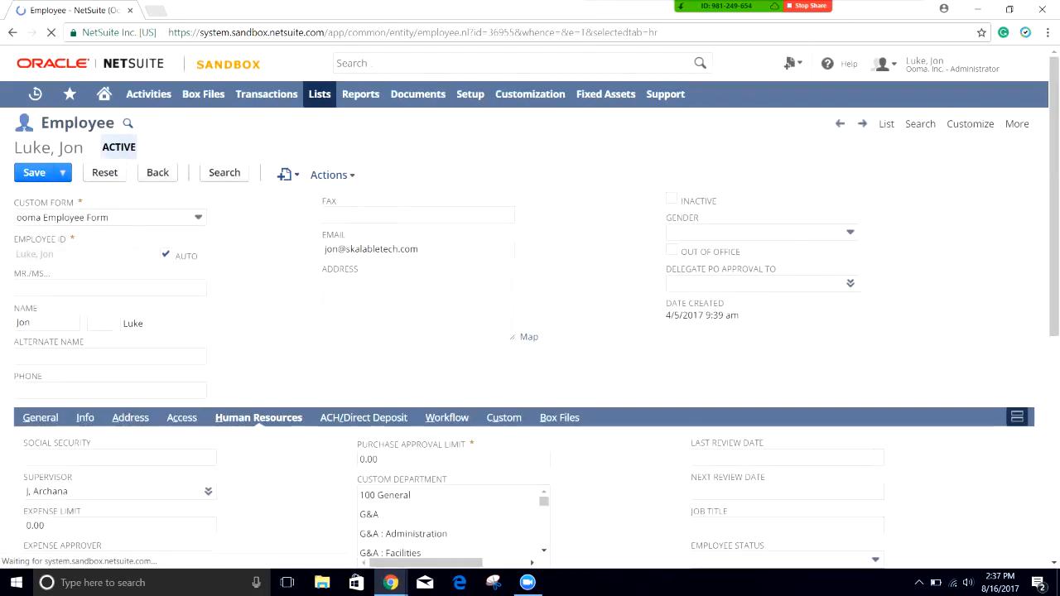
{"action": "scroll", "coordinate": [530, 331], "scroll_direction": "down", "scroll_amount": 3}
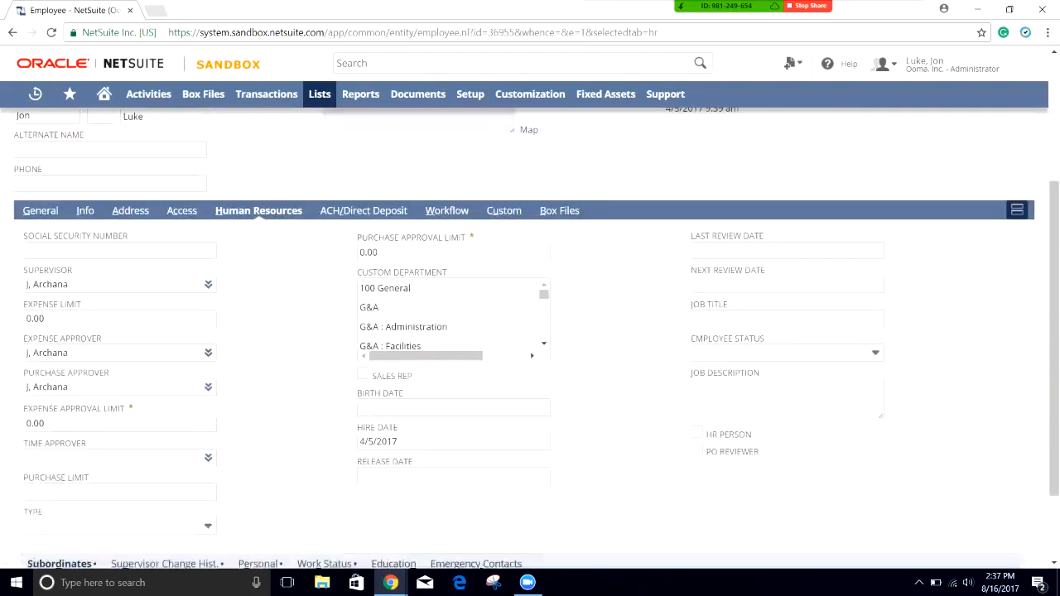
{"action": "scroll", "coordinate": [530, 331], "scroll_direction": "down", "scroll_amount": 1}
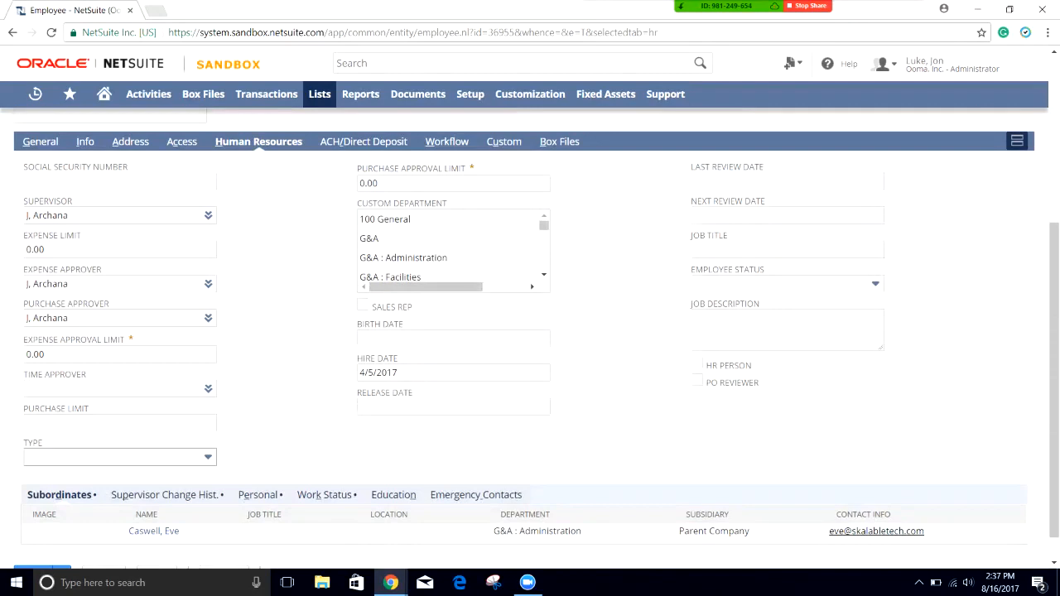
{"action": "left_click", "coordinate": [208, 457]}
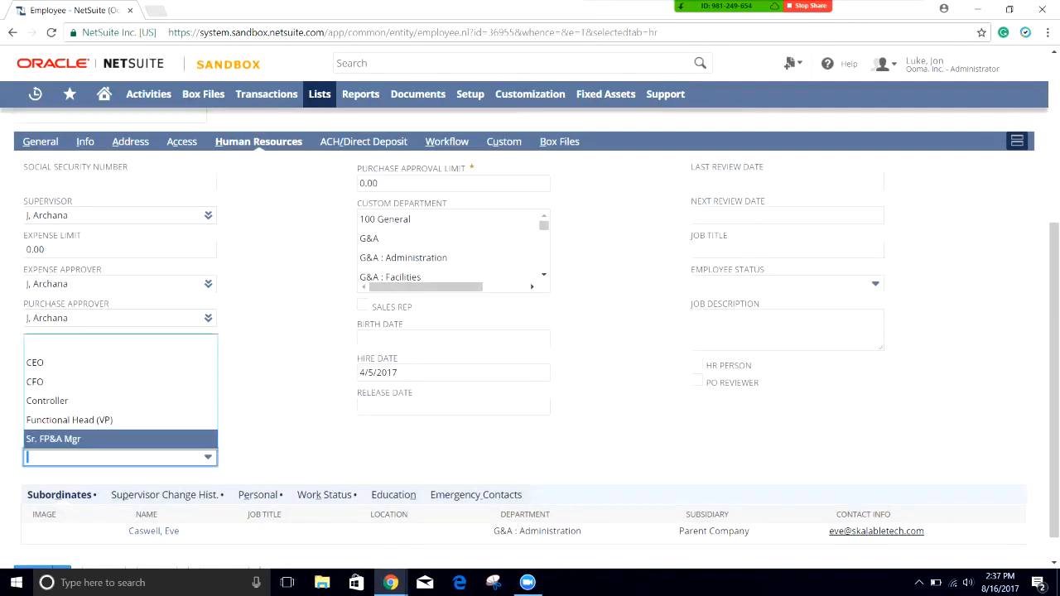
{"action": "key", "text": "Escape"}
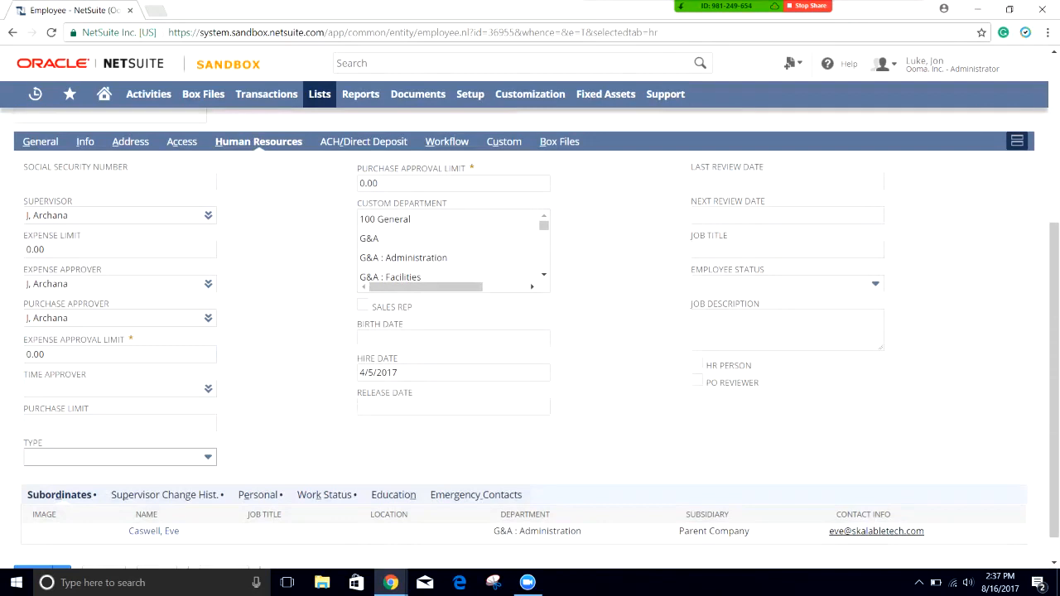
{"action": "left_click", "coordinate": [207, 457]}
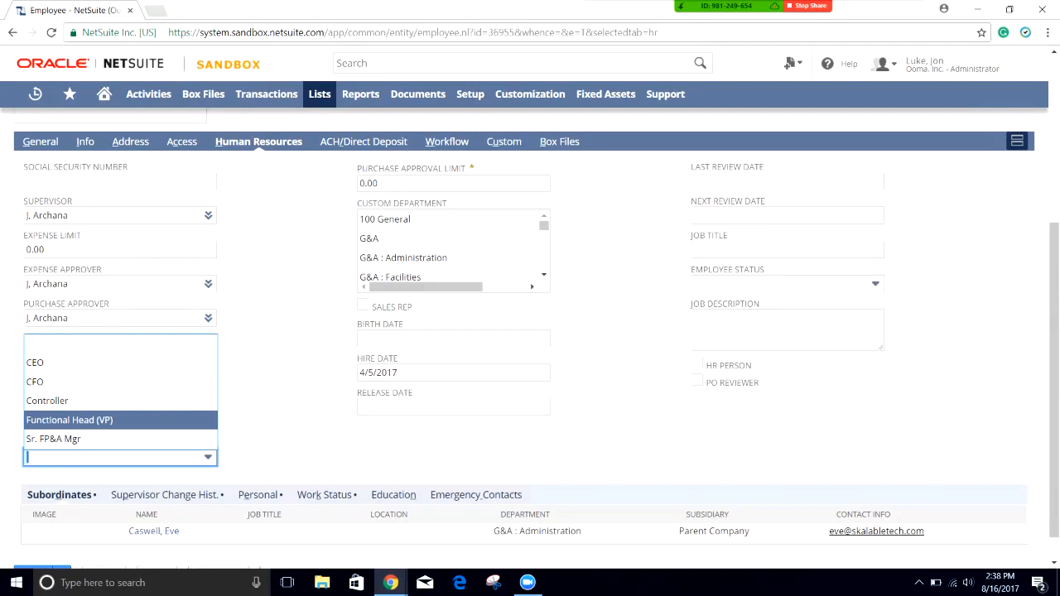
{"action": "key", "text": "Return"}
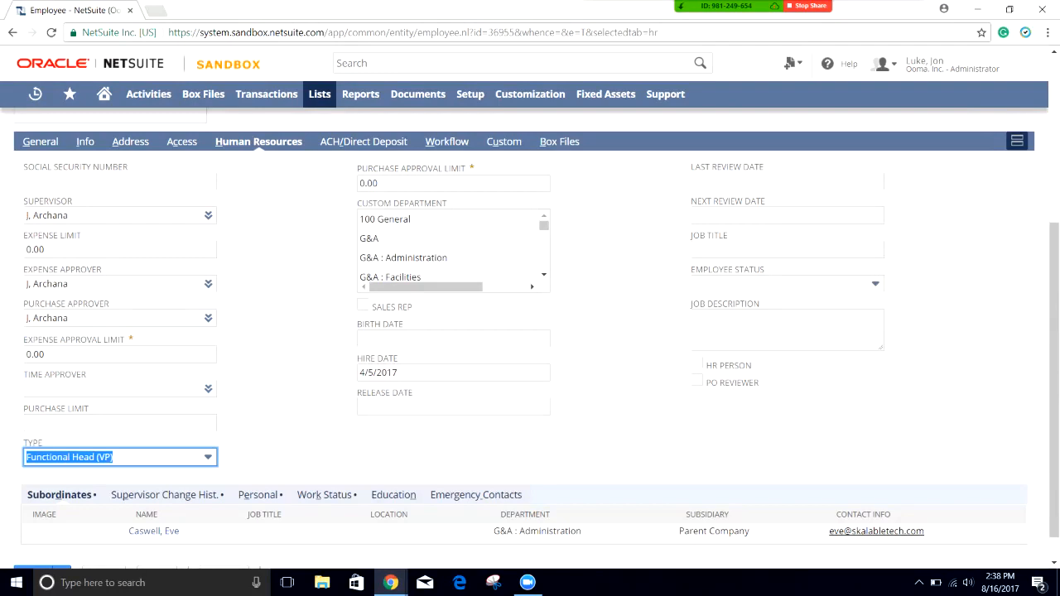
{"action": "key", "text": "Tab"}
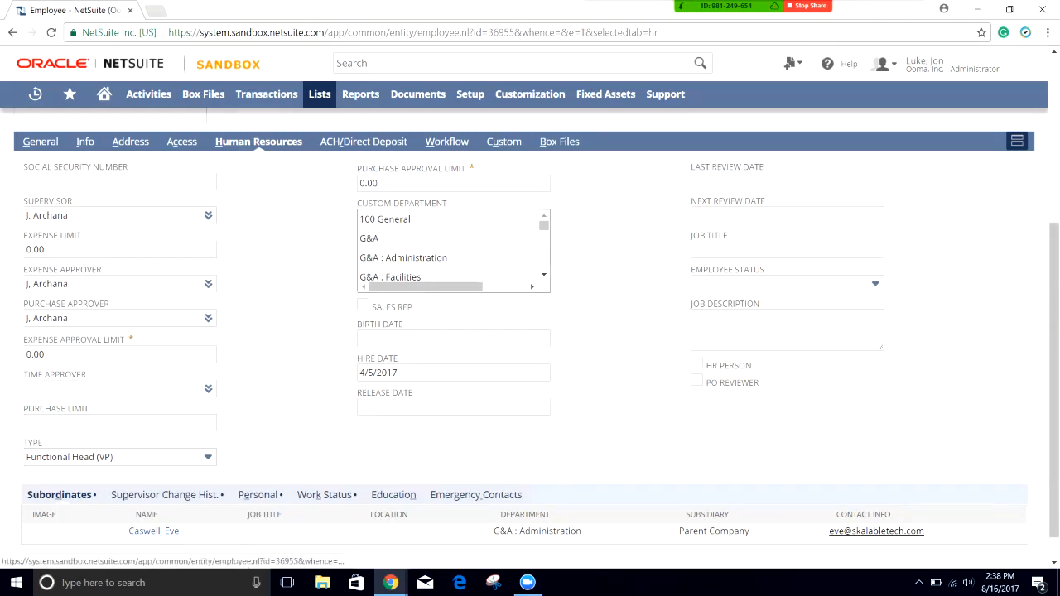
{"action": "left_click_drag", "start_coordinate": [403, 238], "coordinate": [403, 277]}
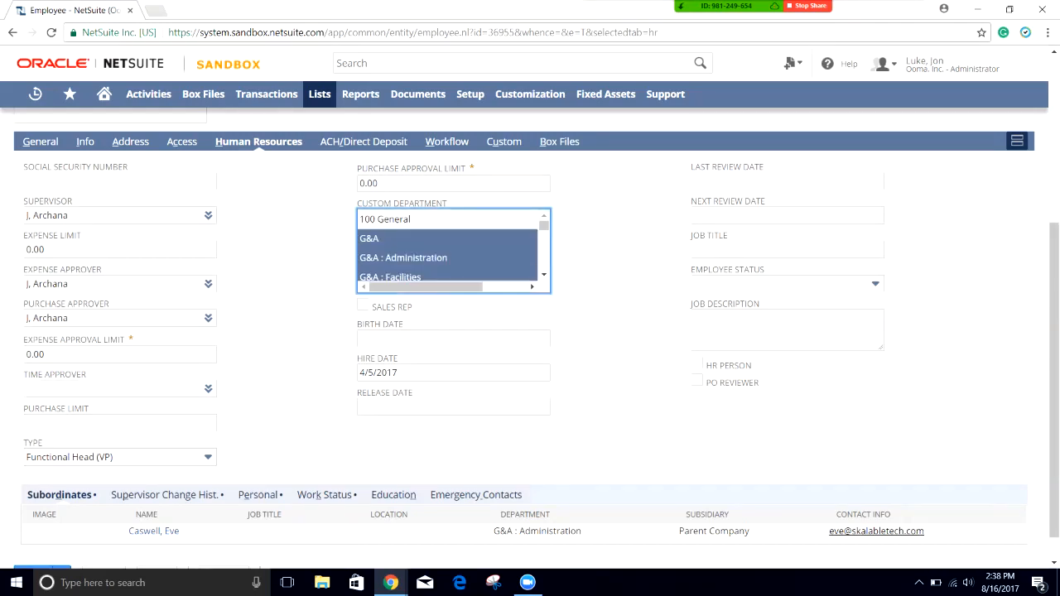
Step: Reselect custom departments, ending on G&A : Legal and G&A : Talkatone - G&A
{"action": "scroll", "coordinate": [447, 249], "scroll_direction": "down", "scroll_amount": 1}
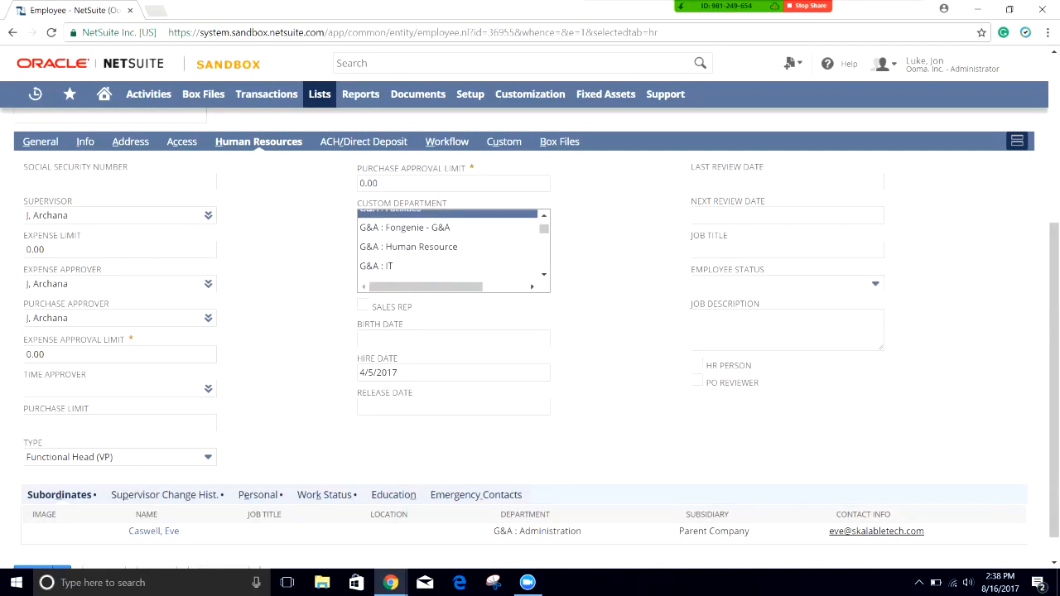
{"action": "left_click_drag", "start_coordinate": [406, 228], "coordinate": [406, 266]}
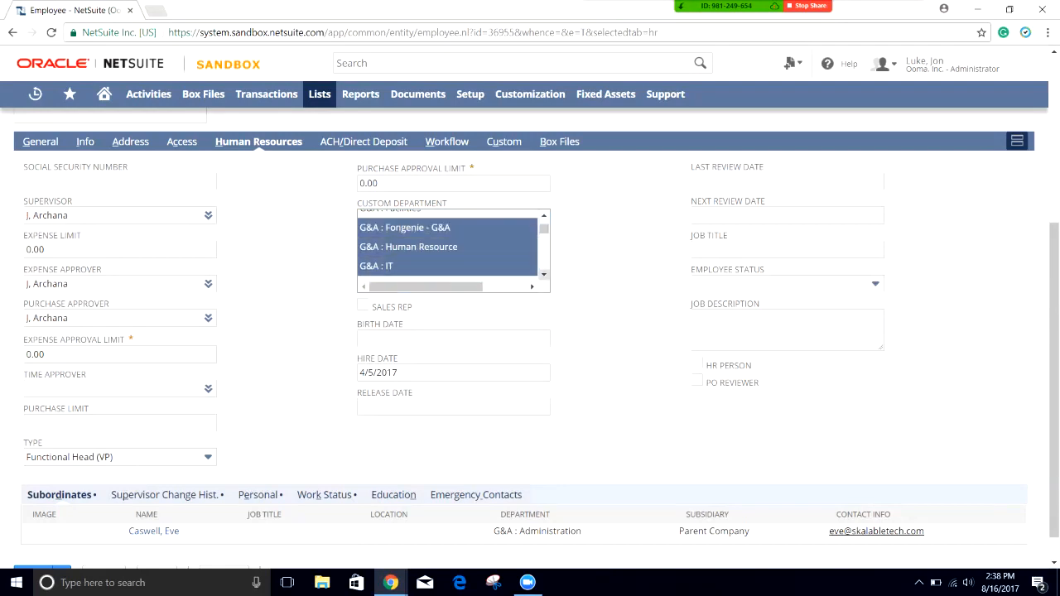
{"action": "left_click", "coordinate": [544, 275]}
{"action": "left_click_drag", "start_coordinate": [406, 257], "coordinate": [406, 277]}
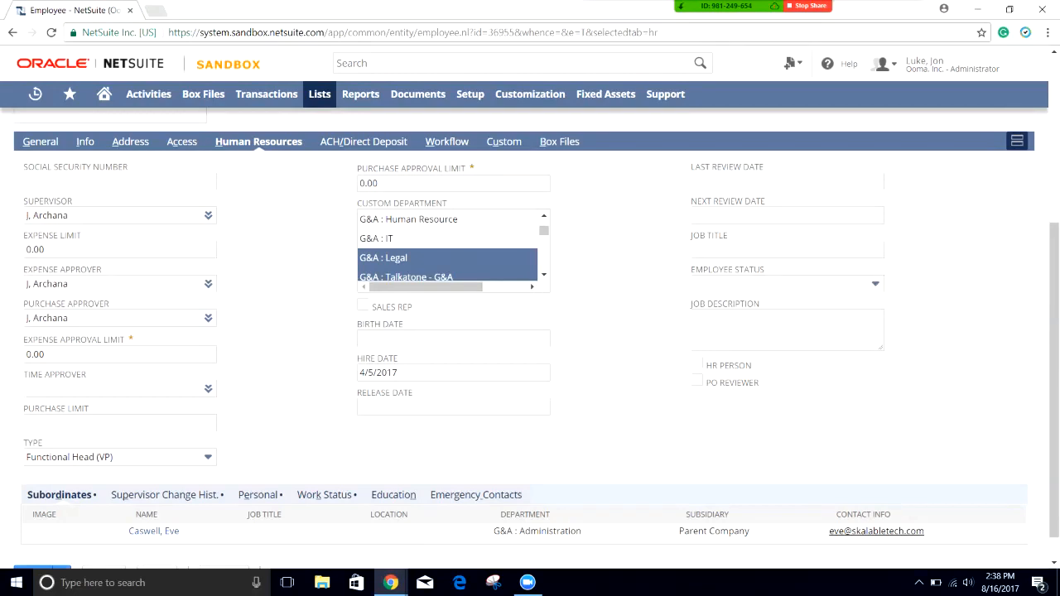
Step: Keep Type as Functional Head (VP) and leave the PO Reviewer box unchecked
{"action": "left_click", "coordinate": [116, 457]}
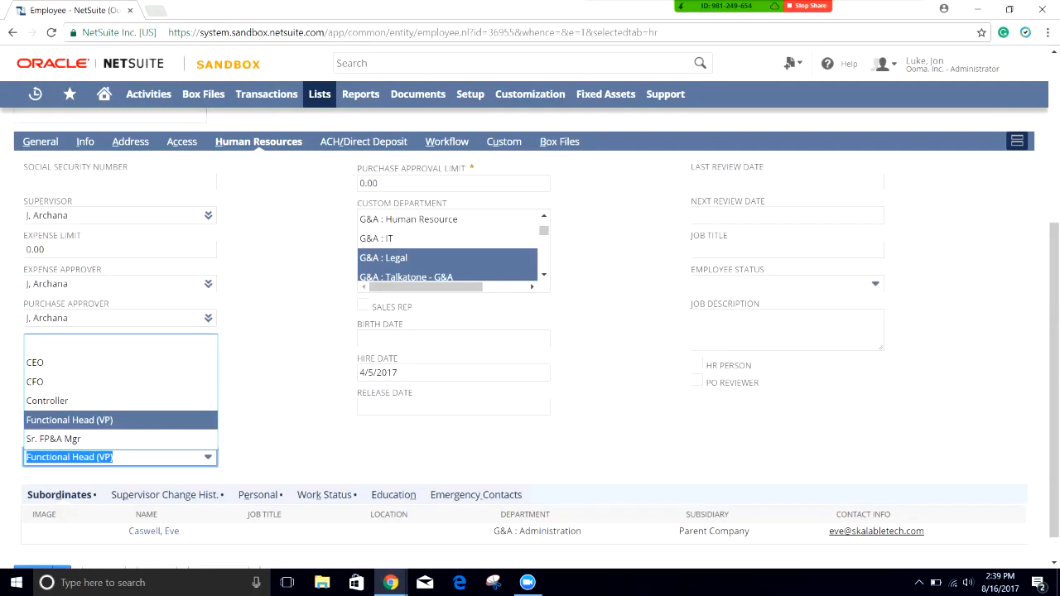
{"action": "key", "text": "Down"}
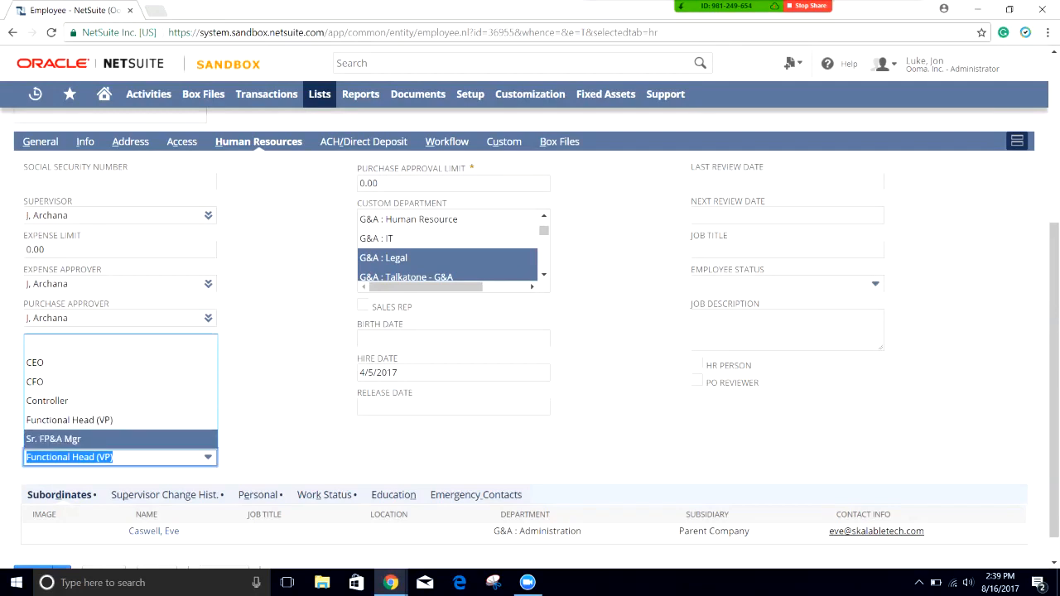
{"action": "key", "text": "Escape"}
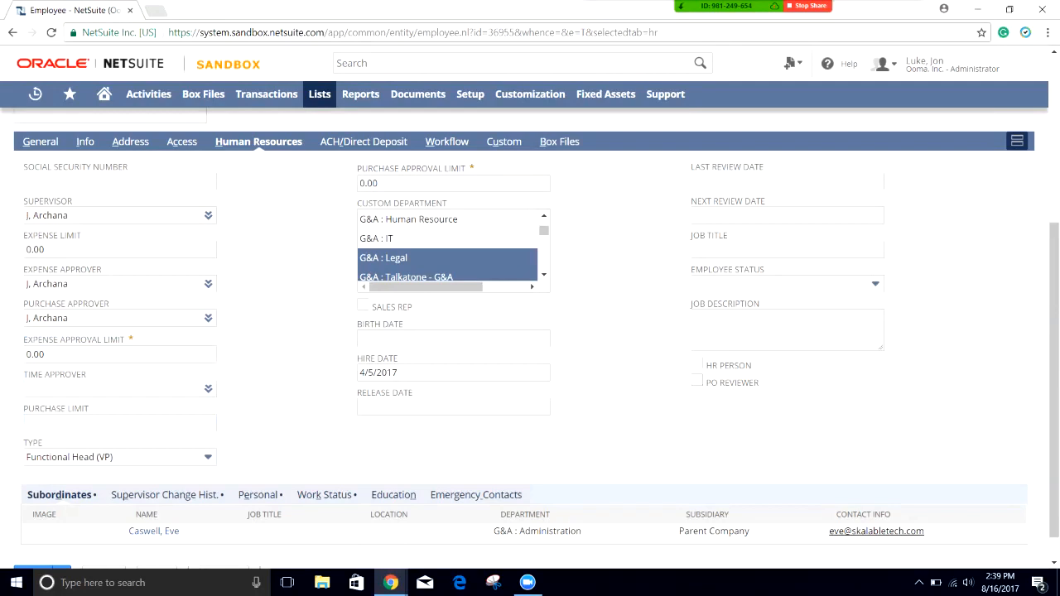
{"action": "left_click", "coordinate": [697, 381]}
{"action": "left_click", "coordinate": [697, 380]}
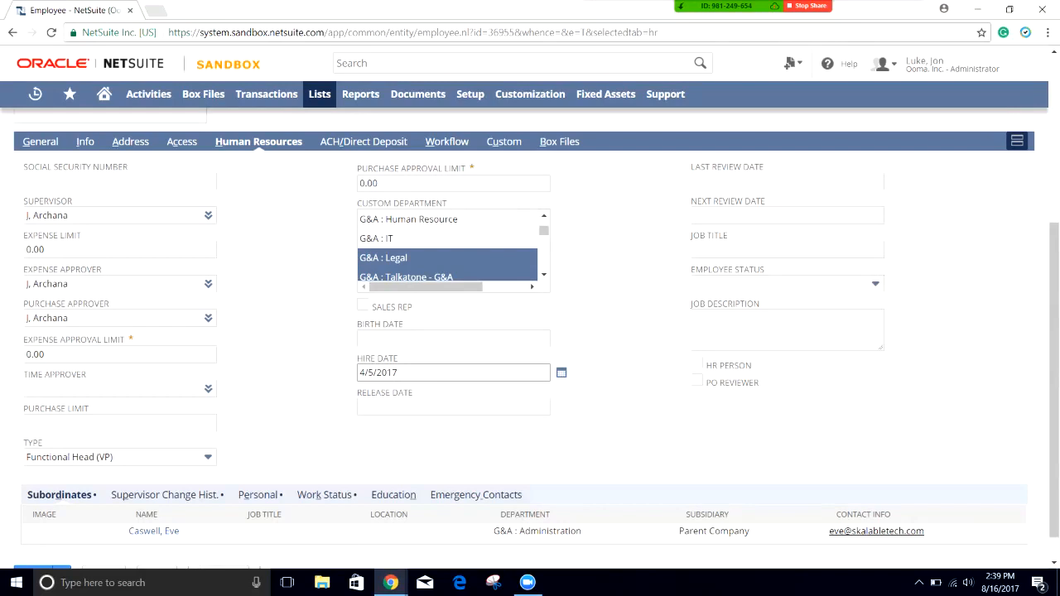
{"action": "scroll", "coordinate": [453, 373], "scroll_direction": "up", "scroll_amount": 1}
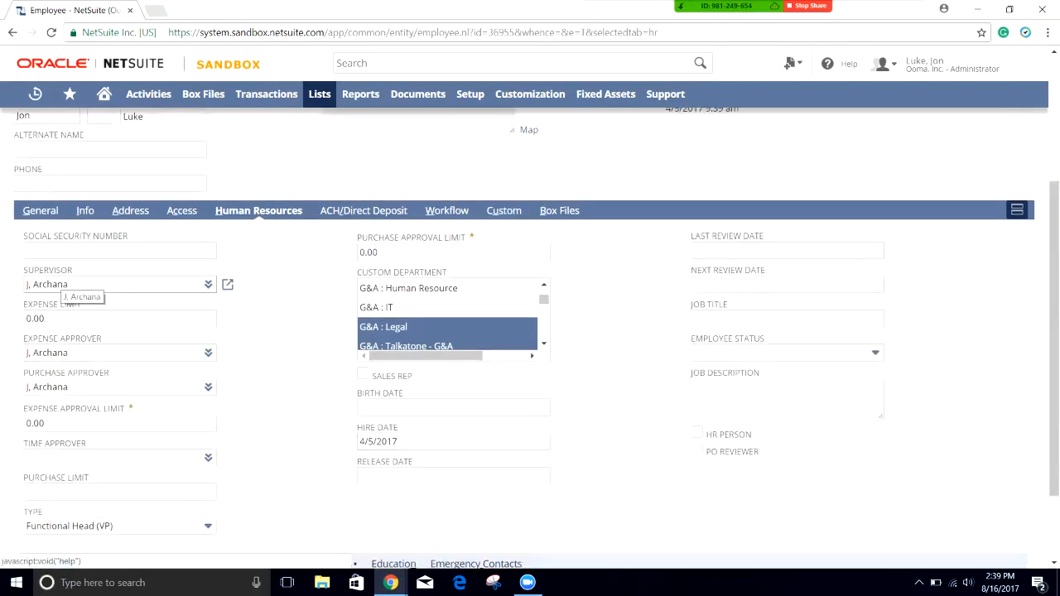
{"action": "double_click", "coordinate": [62, 284]}
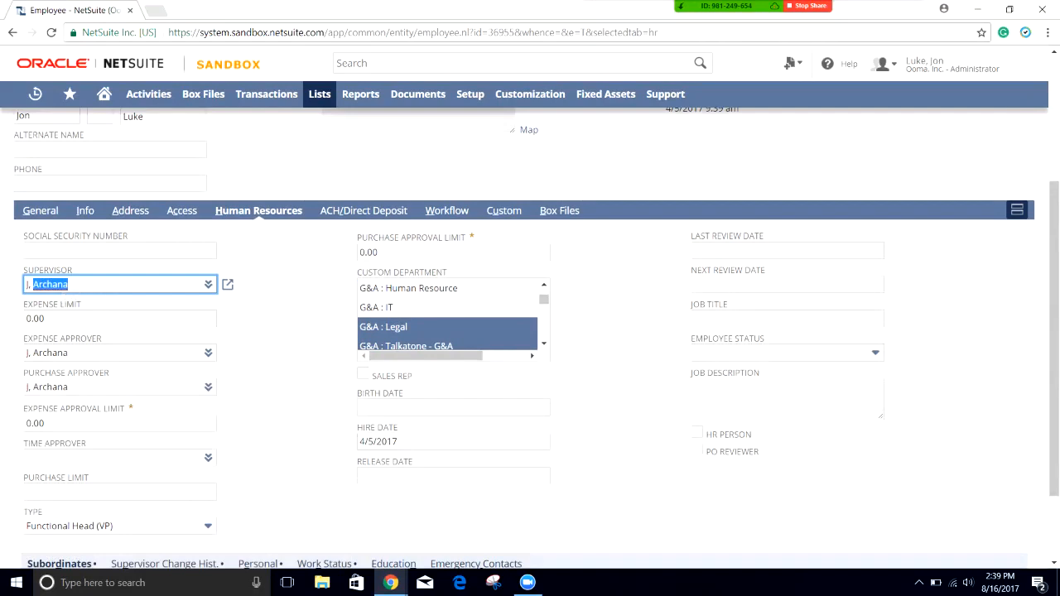
{"action": "left_click", "coordinate": [263, 267]}
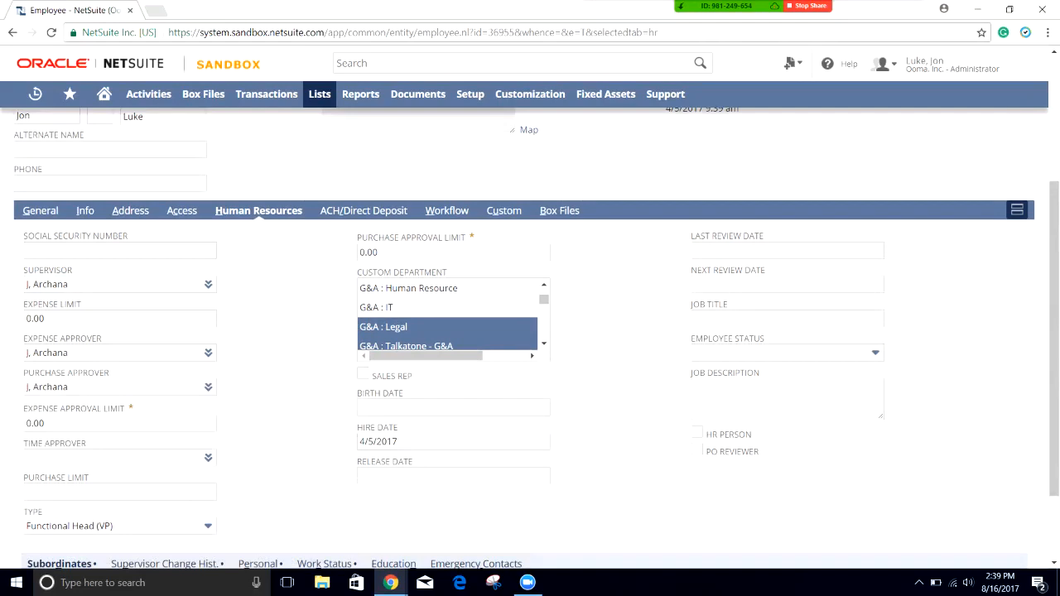
{"action": "left_click", "coordinate": [208, 526]}
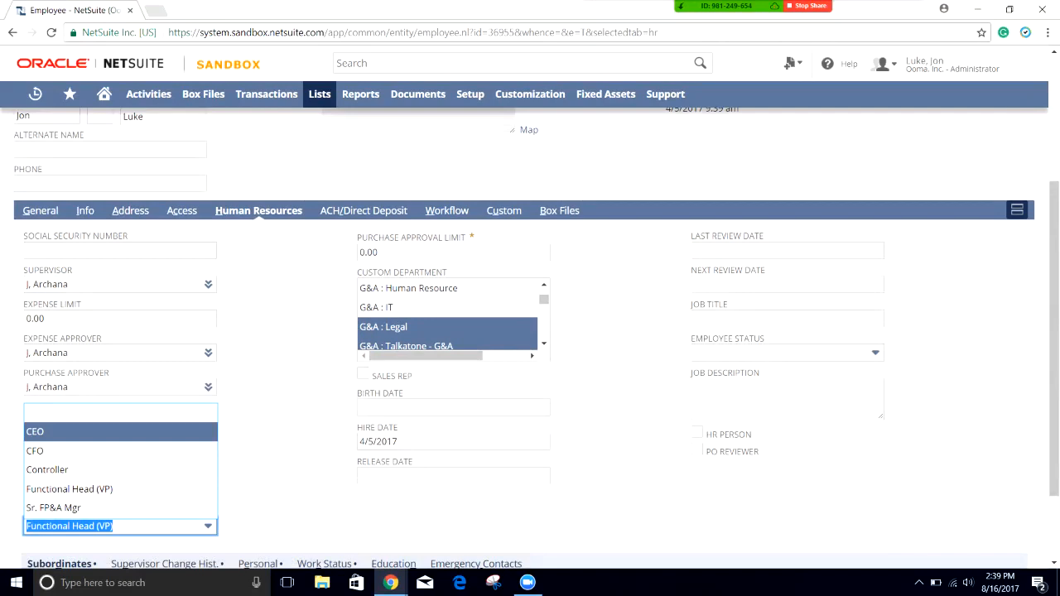
{"action": "left_click", "coordinate": [480, 178]}
{"action": "scroll", "coordinate": [481, 178], "scroll_direction": "up", "scroll_amount": 2}
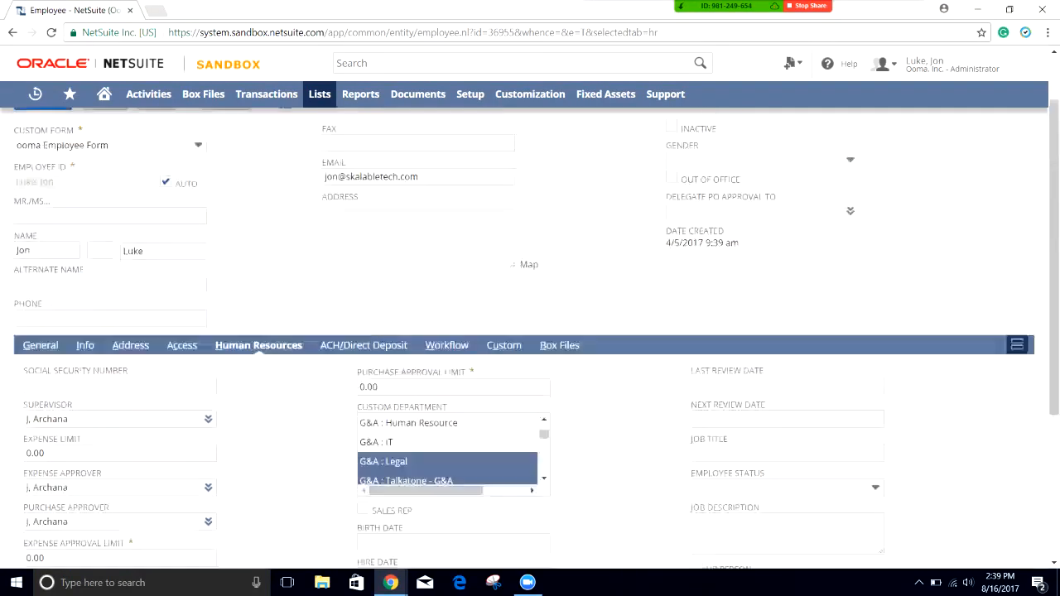
{"action": "scroll", "coordinate": [480, 178], "scroll_direction": "up", "scroll_amount": 1}
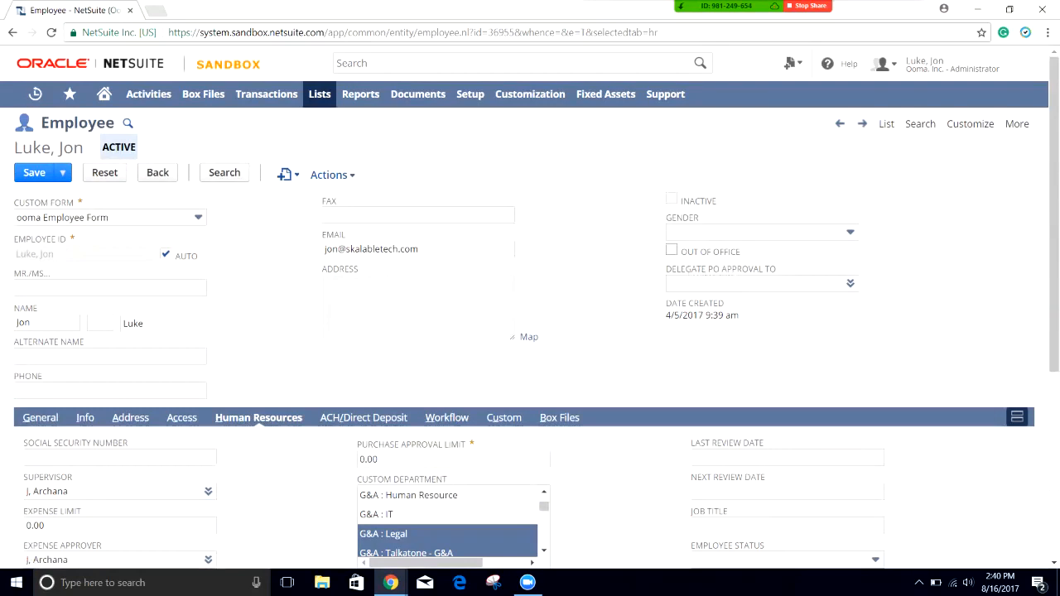
{"action": "left_click", "coordinate": [671, 250]}
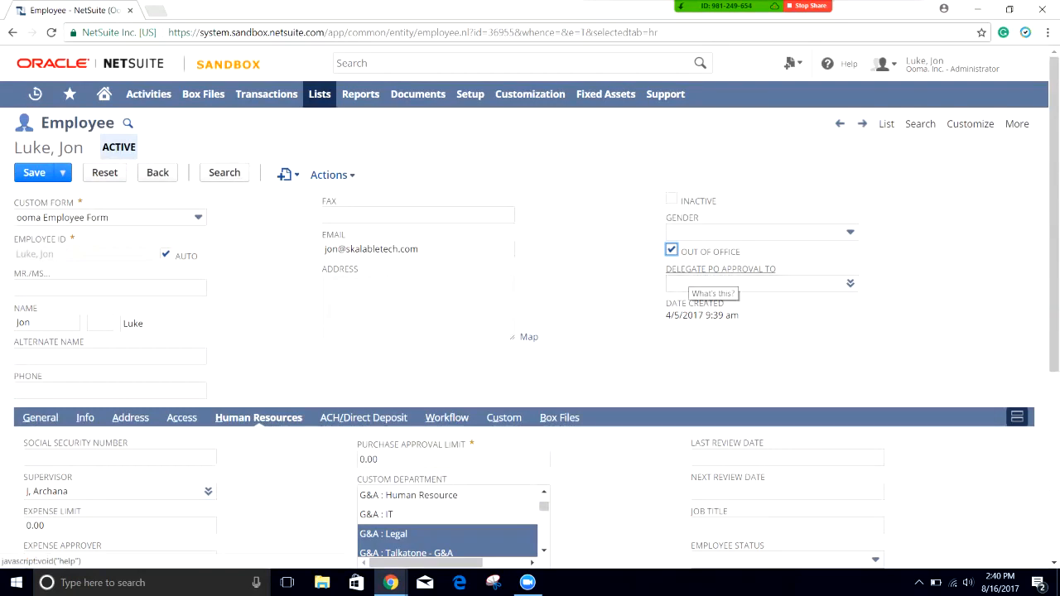
{"action": "left_click", "coordinate": [712, 269]}
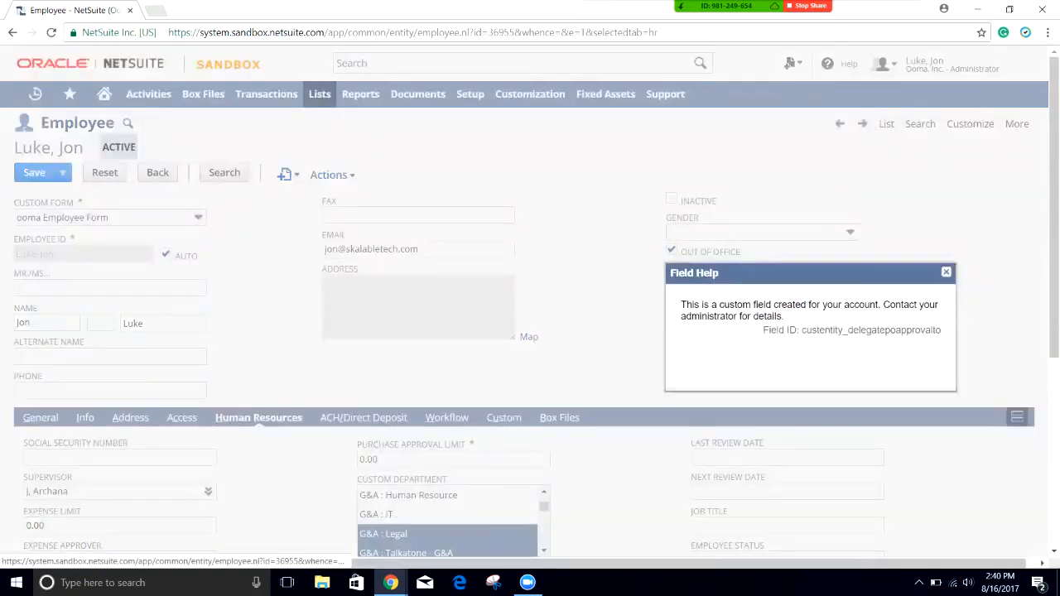
{"action": "left_click", "coordinate": [945, 272]}
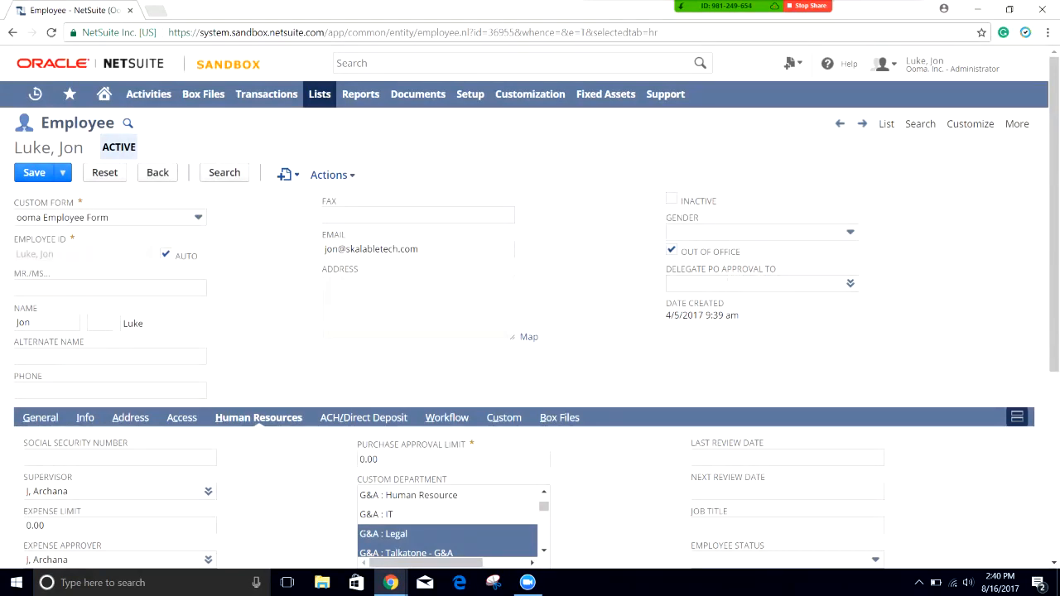
{"action": "left_click", "coordinate": [672, 250]}
{"action": "scroll", "coordinate": [671, 249], "scroll_direction": "down", "scroll_amount": 1}
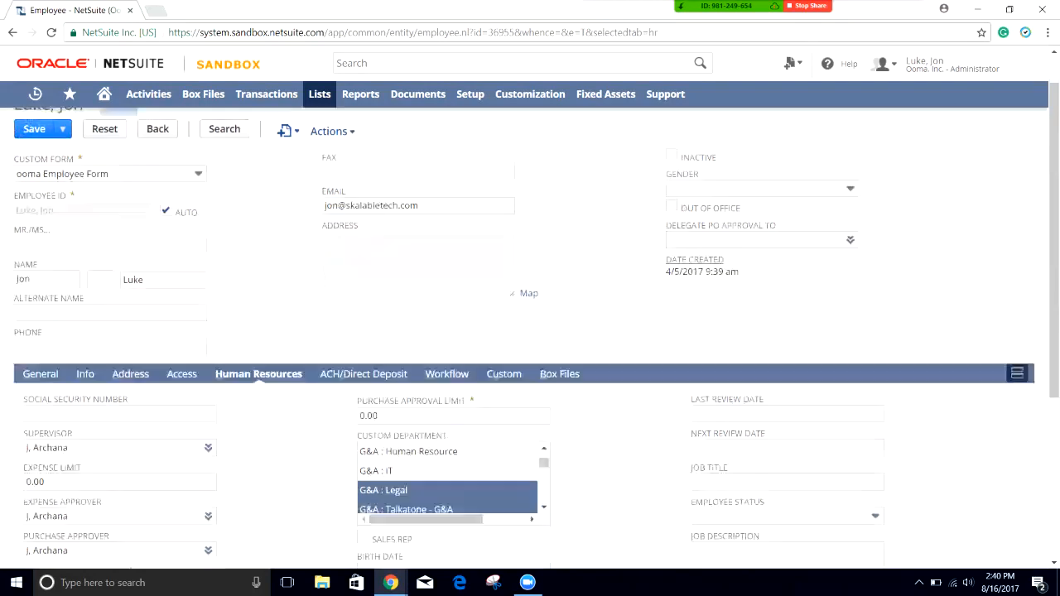
{"action": "scroll", "coordinate": [530, 331], "scroll_direction": "down", "scroll_amount": 3}
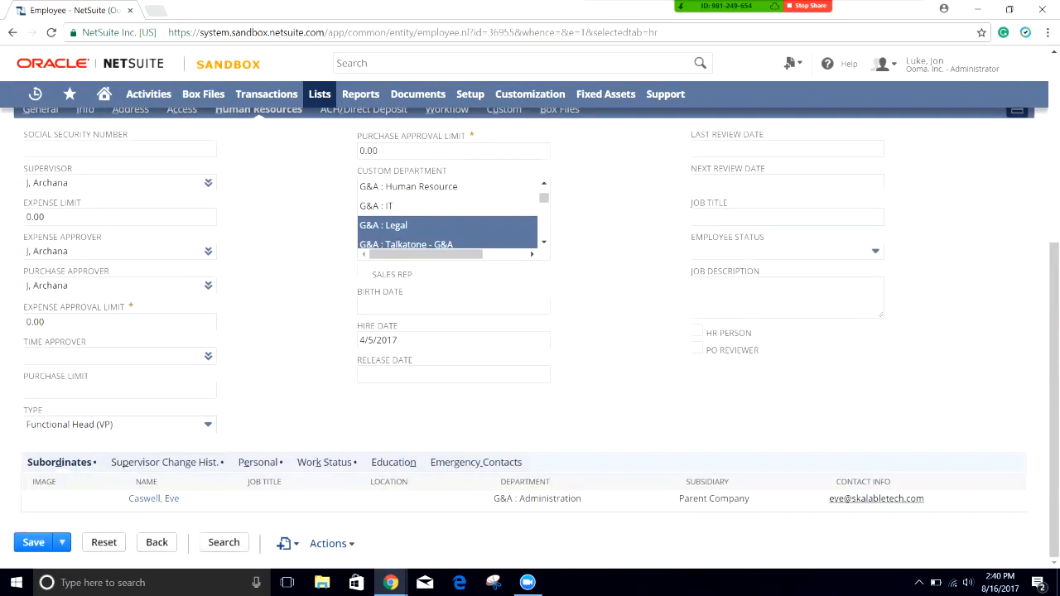
{"action": "scroll", "coordinate": [530, 331], "scroll_direction": "up", "scroll_amount": 4}
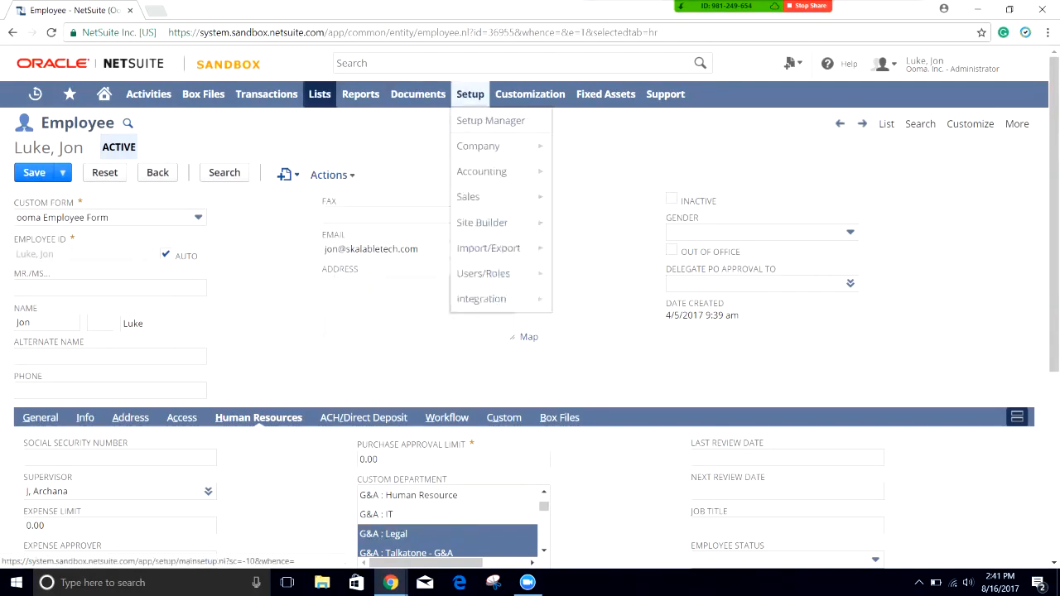
Step: Leave the employee record and open PO Approval Workflow from the Workflows list
{"action": "mouse_move", "coordinate": [530, 94]}
{"action": "mouse_move", "coordinate": [517, 223]}
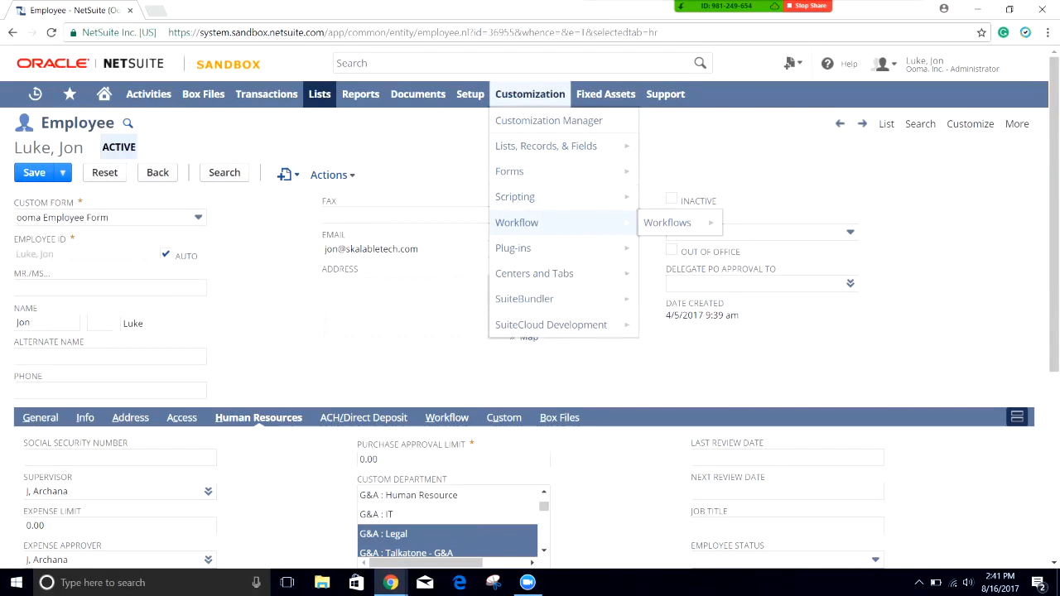
{"action": "left_click", "coordinate": [667, 222]}
{"action": "left_click", "coordinate": [585, 112]}
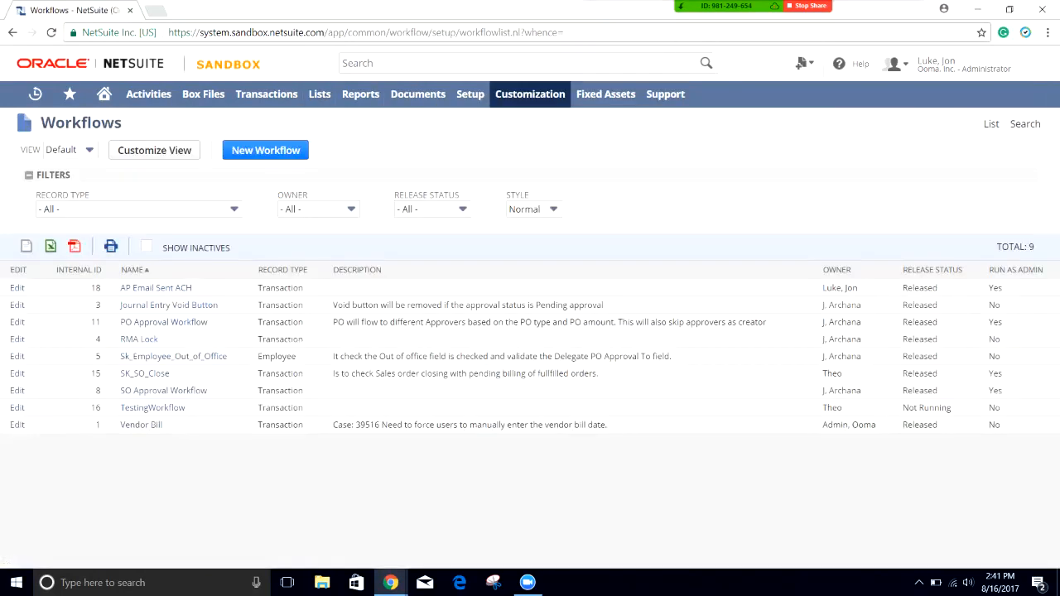
{"action": "left_click", "coordinate": [163, 322]}
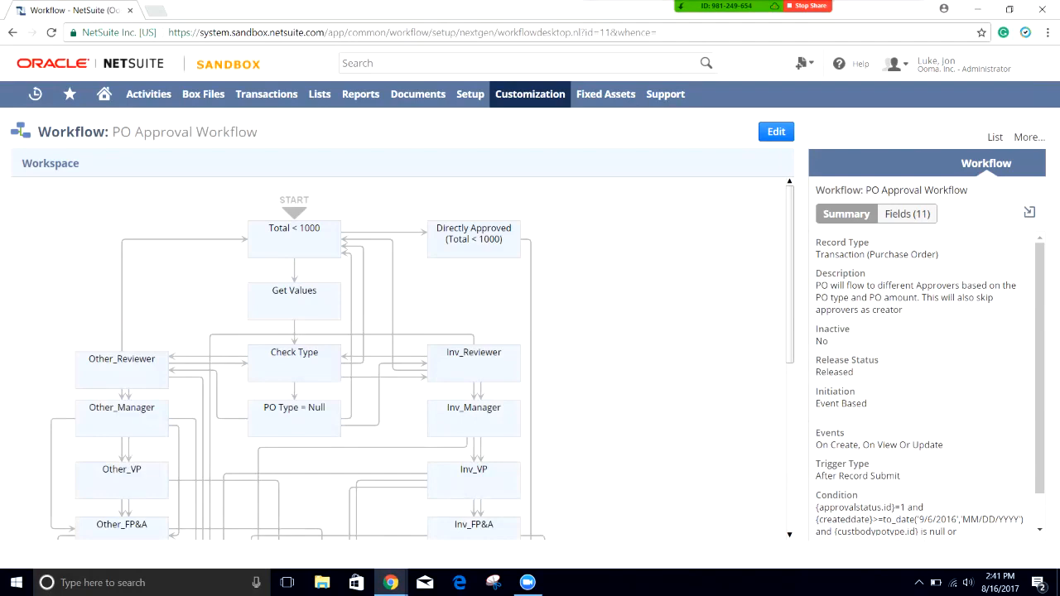
Step: Inspect Other_Reviewer, the Check Type transitions to Other_Reviewer and Inv_Reviewer, and Inv_Reviewer's actions
{"action": "left_click", "coordinate": [122, 371]}
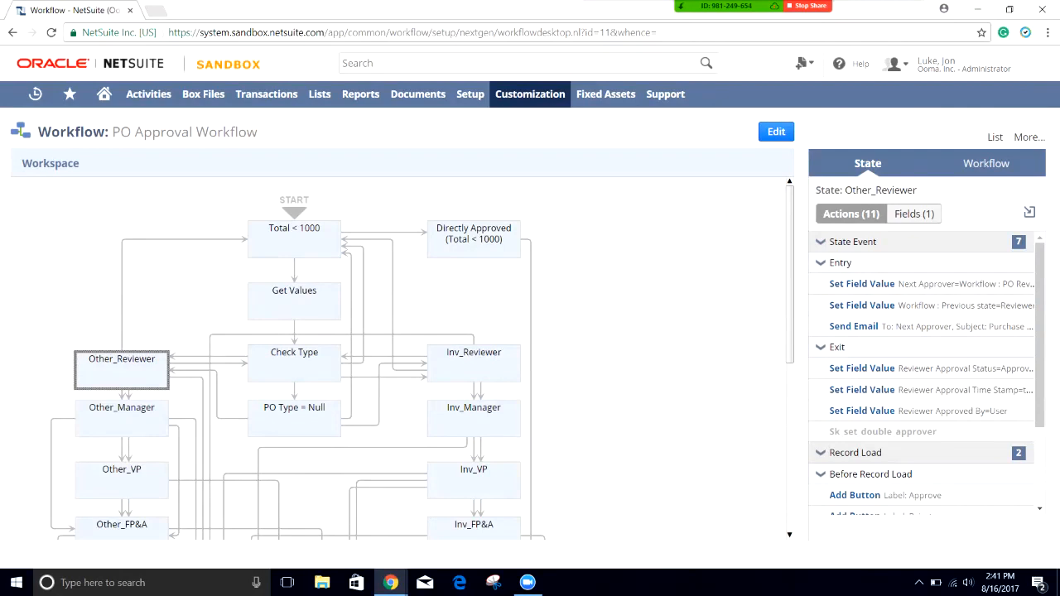
{"action": "left_click", "coordinate": [294, 363]}
{"action": "left_click", "coordinate": [210, 356]}
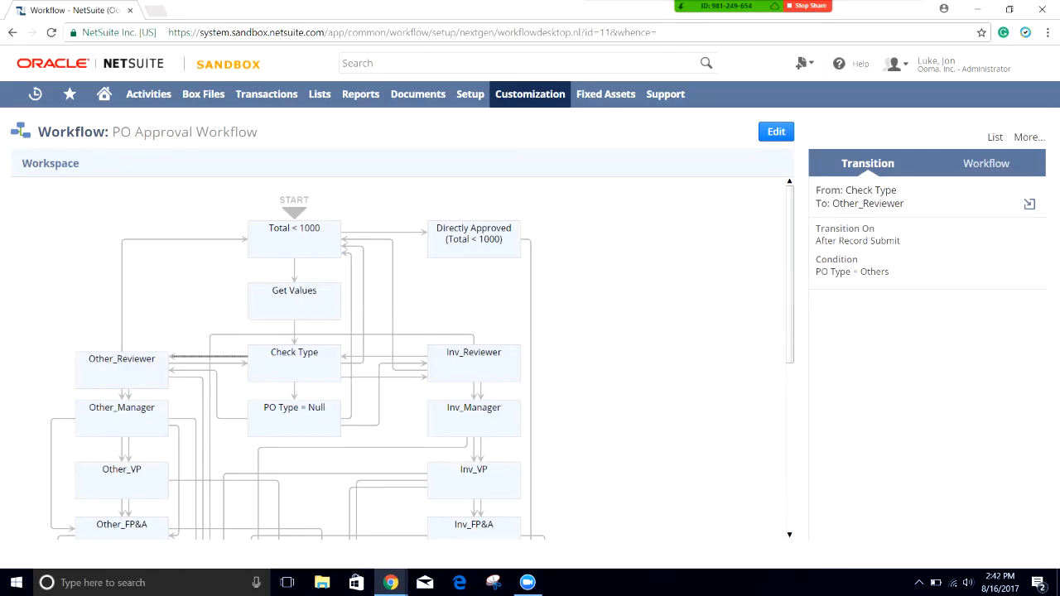
{"action": "left_click", "coordinate": [383, 377]}
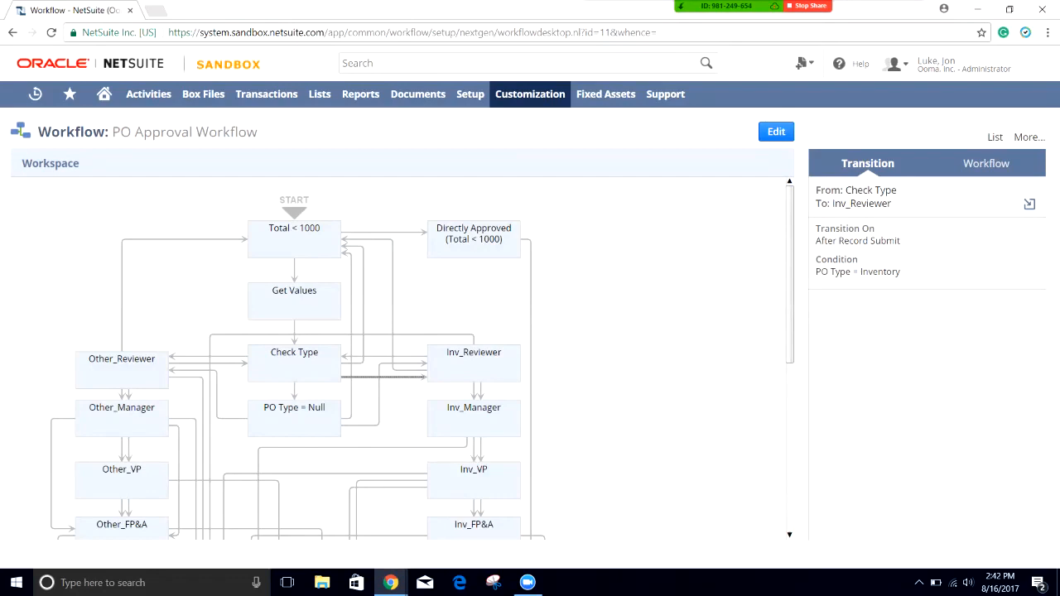
{"action": "left_click", "coordinate": [294, 364]}
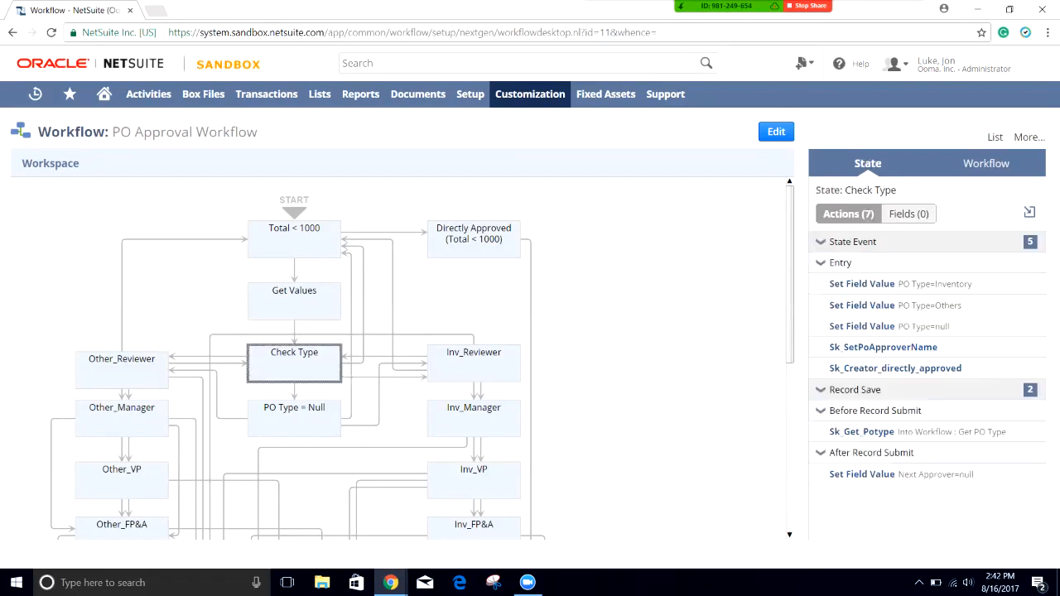
{"action": "left_click", "coordinate": [473, 364]}
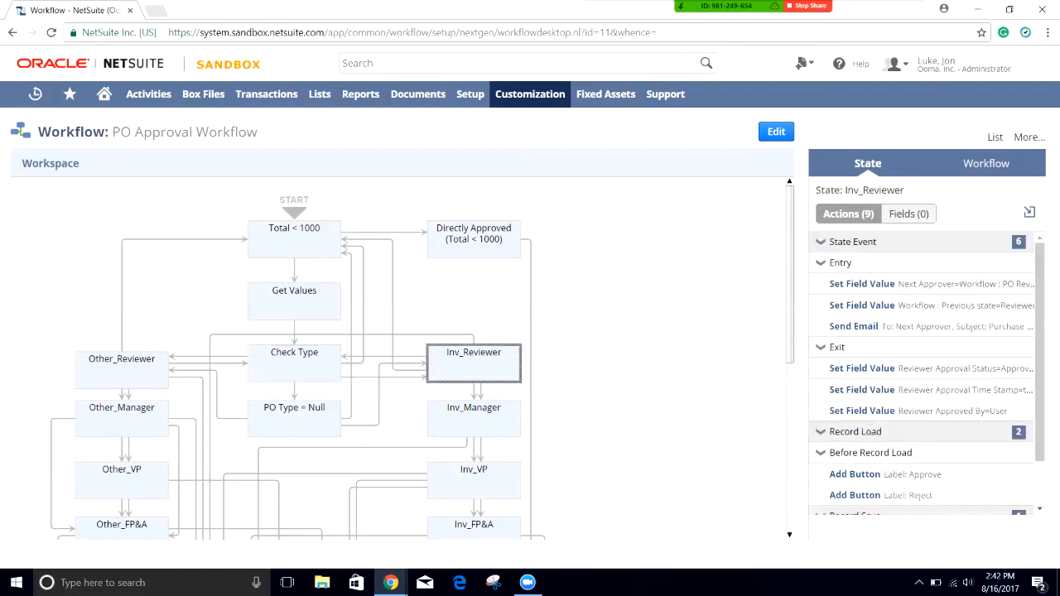
{"action": "left_click", "coordinate": [294, 365]}
{"action": "double_click", "coordinate": [294, 365]}
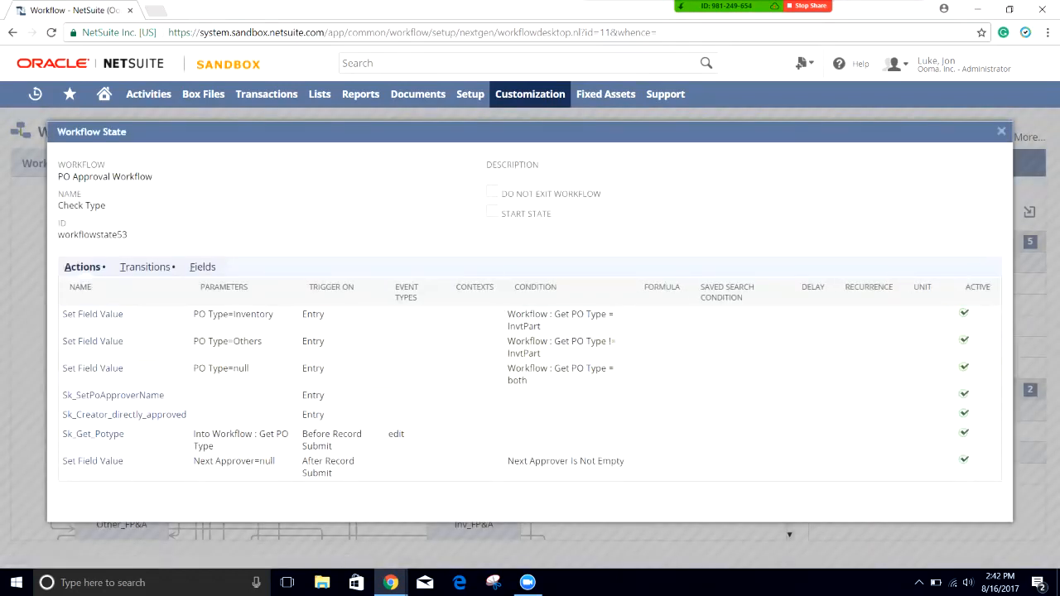
{"action": "left_click", "coordinate": [145, 267]}
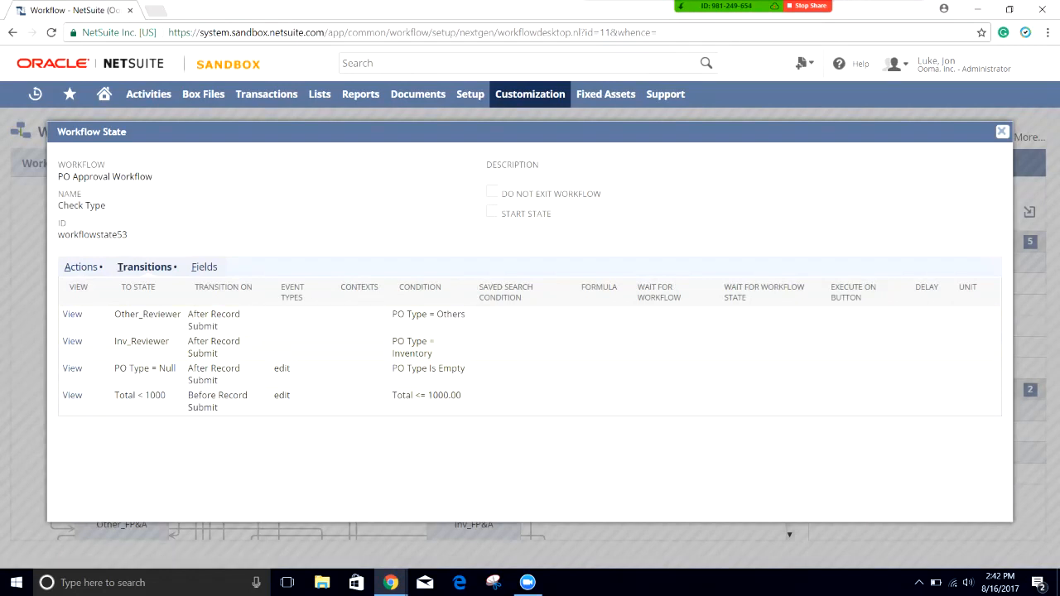
{"action": "left_click_drag", "start_coordinate": [466, 315], "coordinate": [397, 315]}
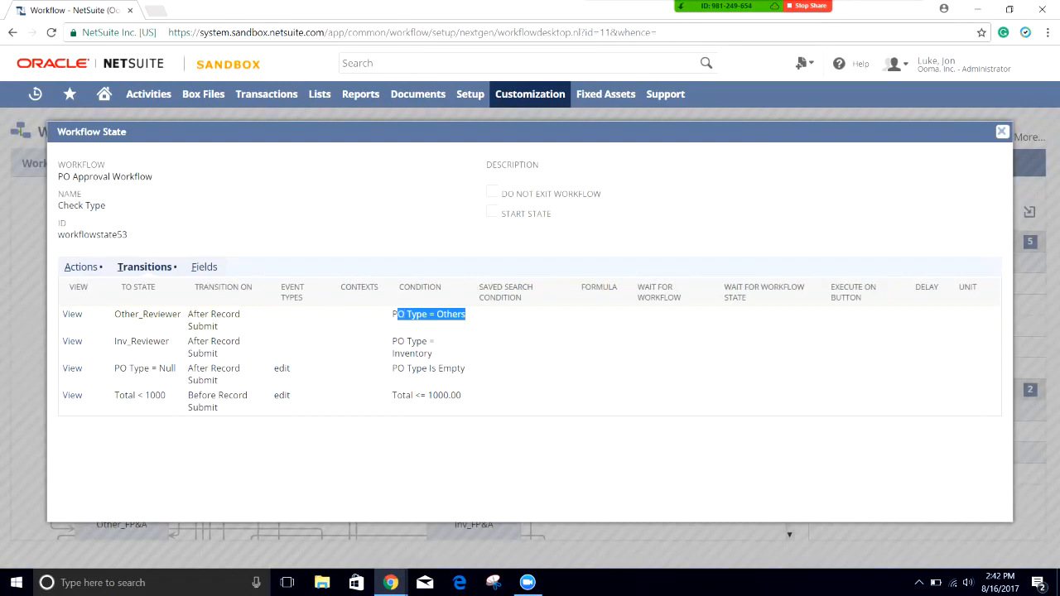
{"action": "left_click_drag", "start_coordinate": [122, 315], "coordinate": [160, 315]}
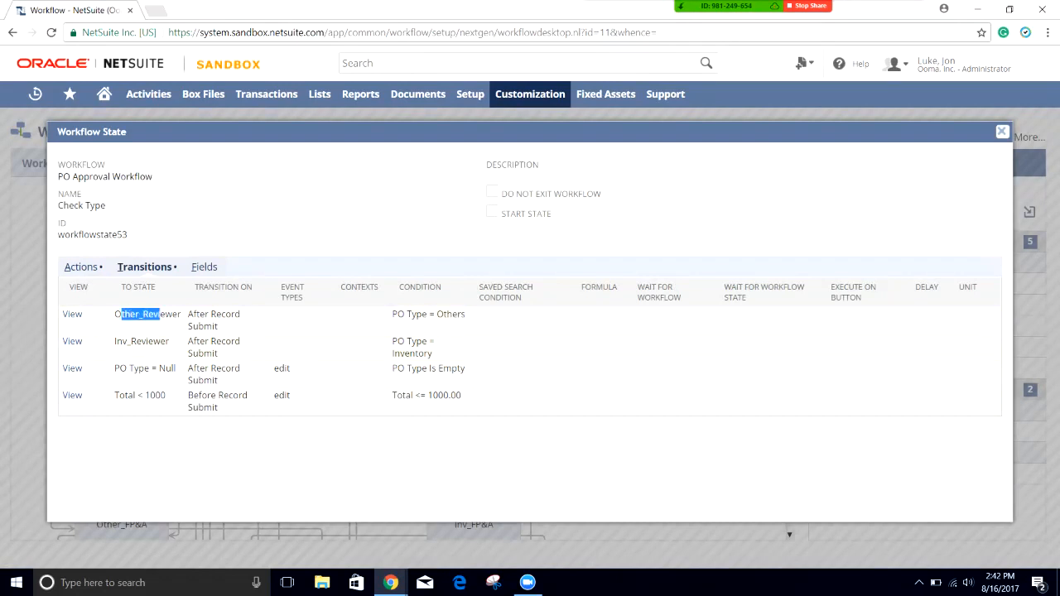
{"action": "left_click_drag", "start_coordinate": [392, 341], "coordinate": [433, 354]}
{"action": "left_click_drag", "start_coordinate": [114, 341], "coordinate": [143, 341]}
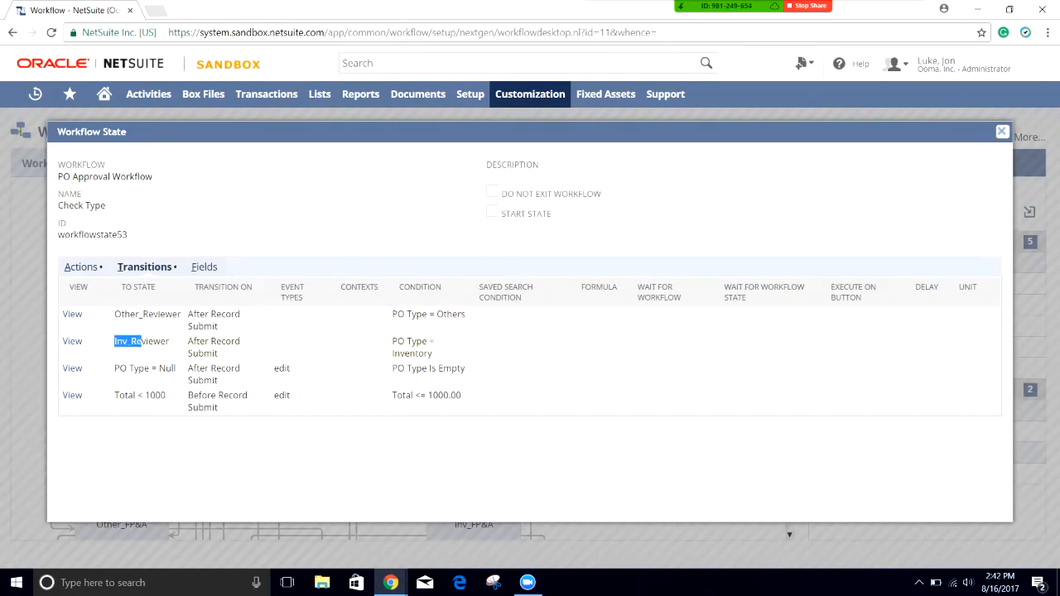
{"action": "left_click_drag", "start_coordinate": [467, 368], "coordinate": [405, 366]}
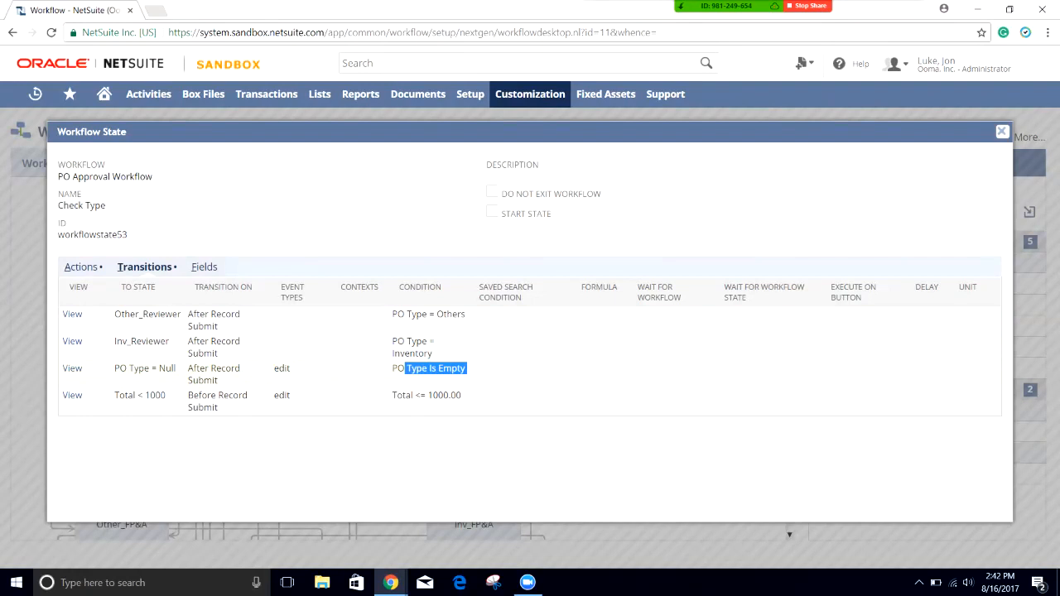
{"action": "left_click_drag", "start_coordinate": [175, 369], "coordinate": [114, 369]}
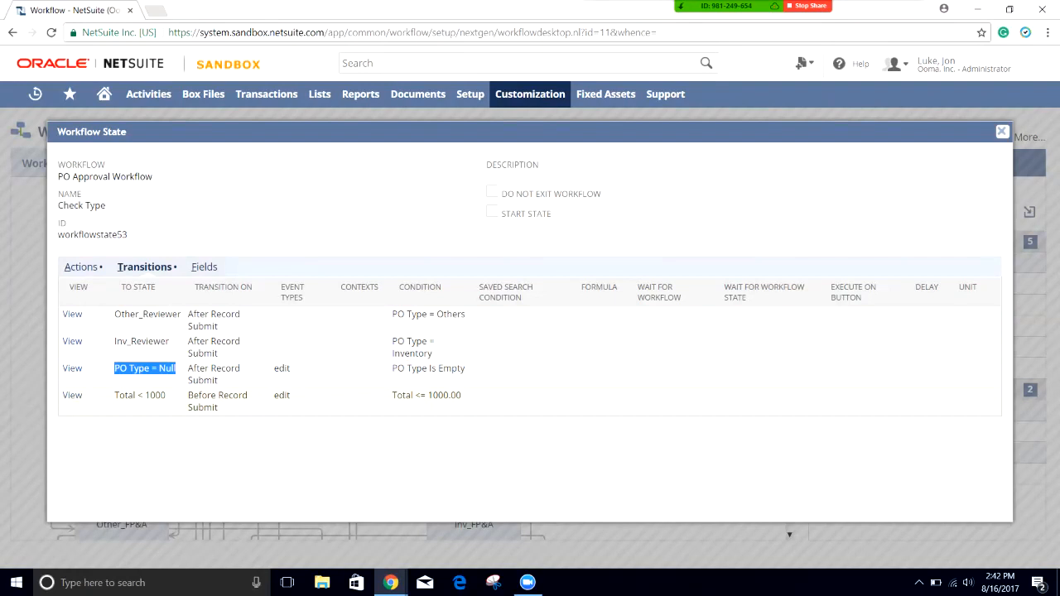
{"action": "left_click_drag", "start_coordinate": [136, 395], "coordinate": [290, 397]}
{"action": "left_click_drag", "start_coordinate": [462, 396], "coordinate": [127, 396]}
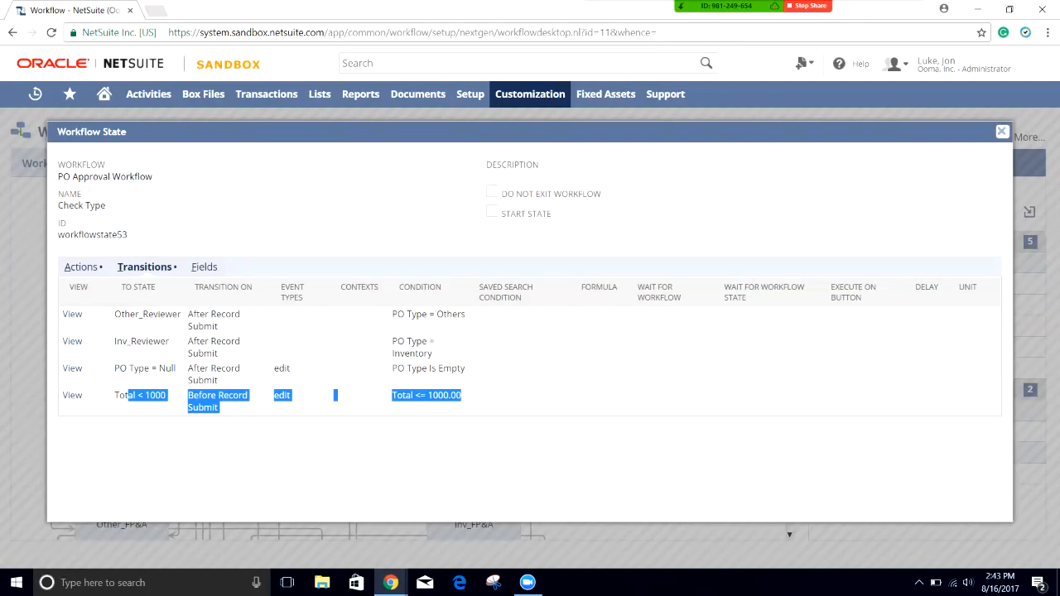
{"action": "left_click", "coordinate": [1001, 131]}
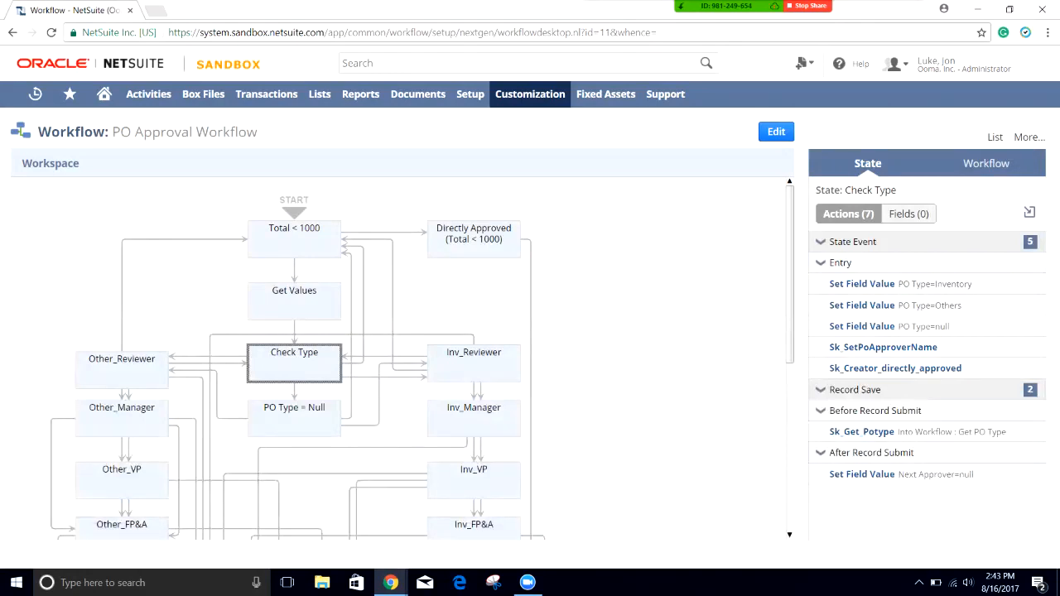
Step: Open Other_Reviewer's details and highlight its Next Approver = PO Reviewer and Previous state = Reviewer parameters
{"action": "double_click", "coordinate": [121, 370]}
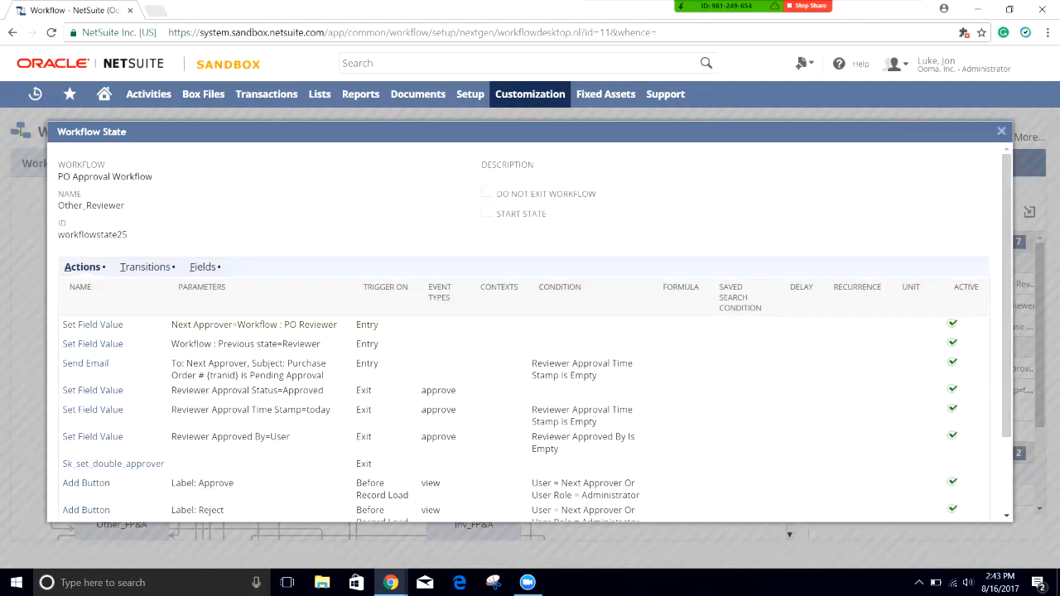
{"action": "left_click_drag", "start_coordinate": [199, 325], "coordinate": [265, 325]}
{"action": "left_click_drag", "start_coordinate": [335, 325], "coordinate": [188, 325]}
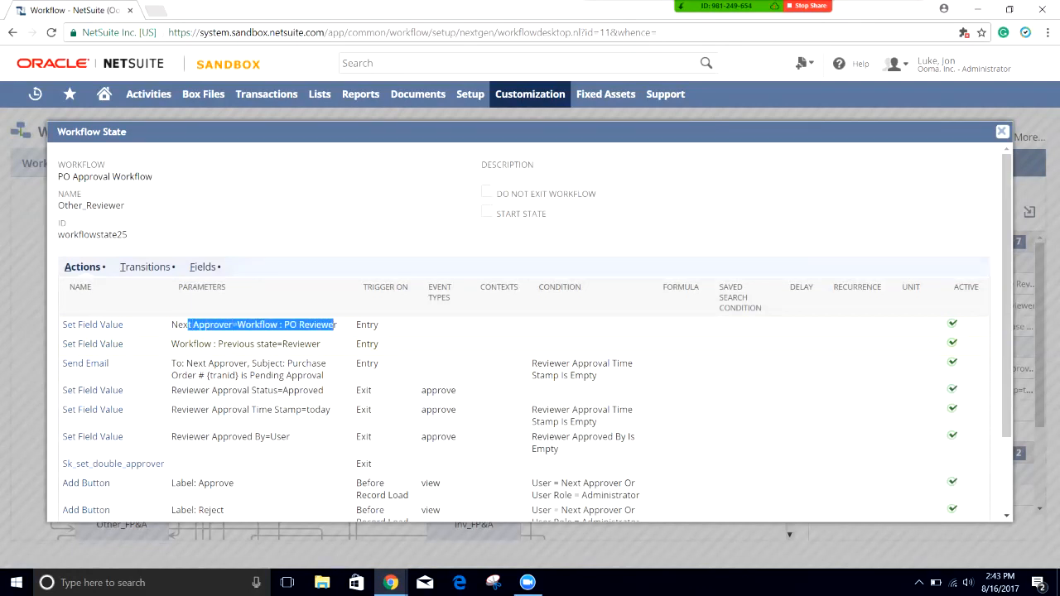
{"action": "left_click_drag", "start_coordinate": [179, 344], "coordinate": [278, 344]}
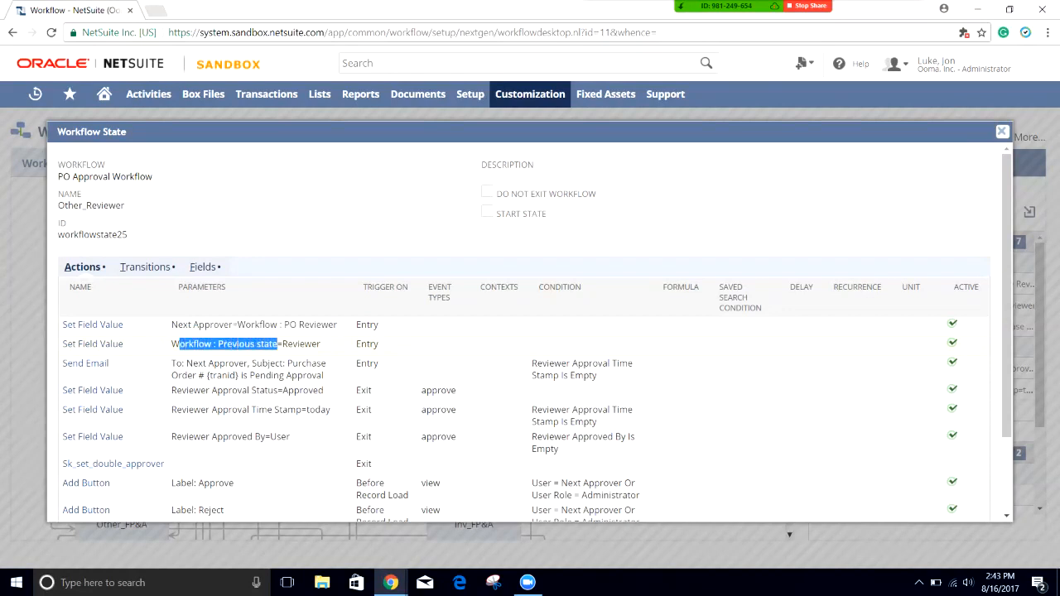
{"action": "left_click", "coordinate": [239, 343]}
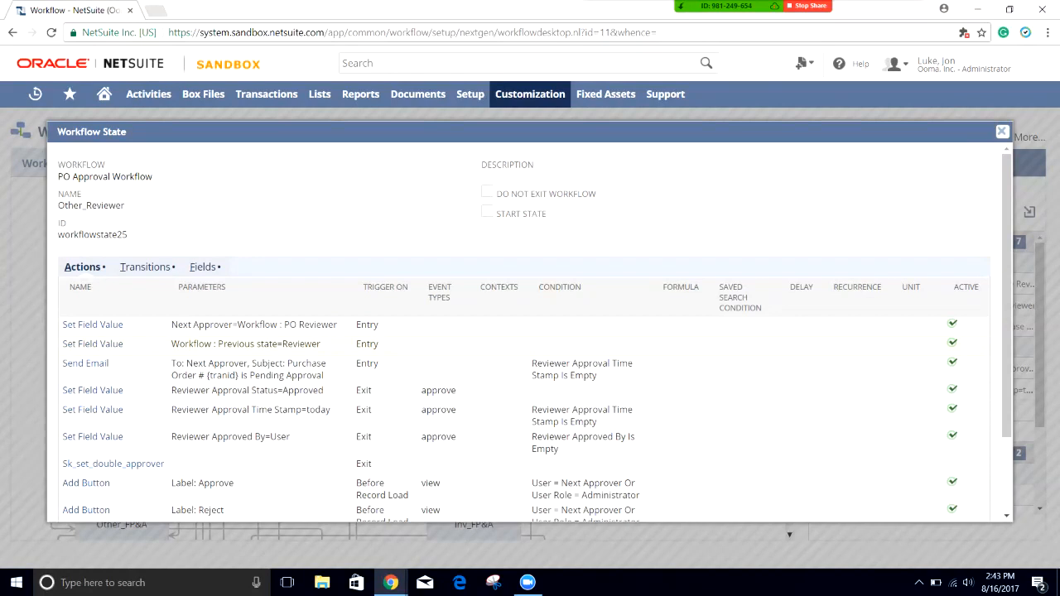
{"action": "left_click_drag", "start_coordinate": [322, 343], "coordinate": [283, 344]}
{"action": "left_click", "coordinate": [286, 345]}
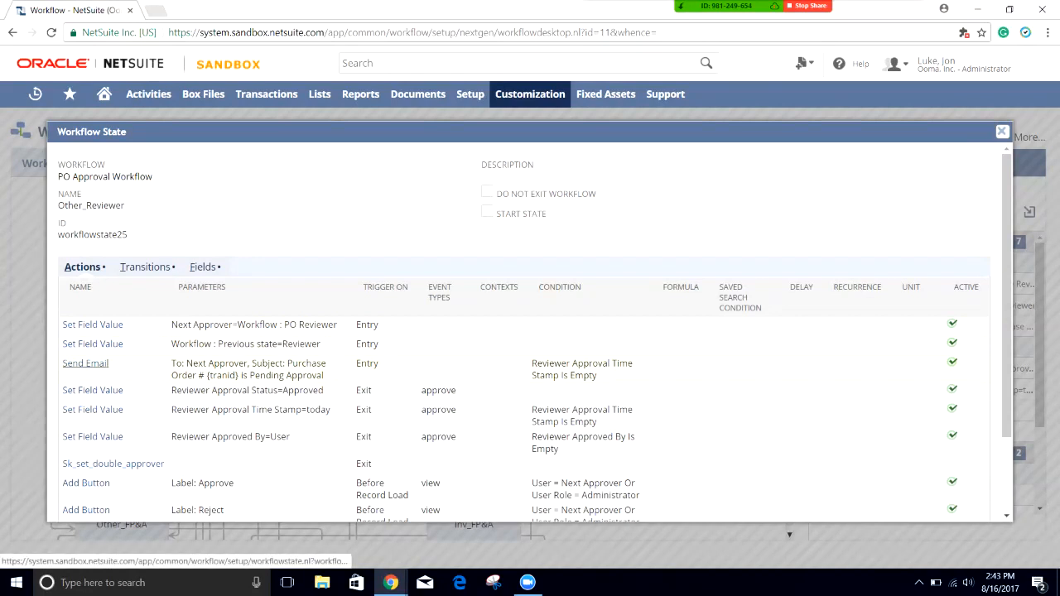
Step: Open the Send Email action and note its Reviewer Approval Time Stamp Is Empty condition
{"action": "left_click", "coordinate": [85, 364]}
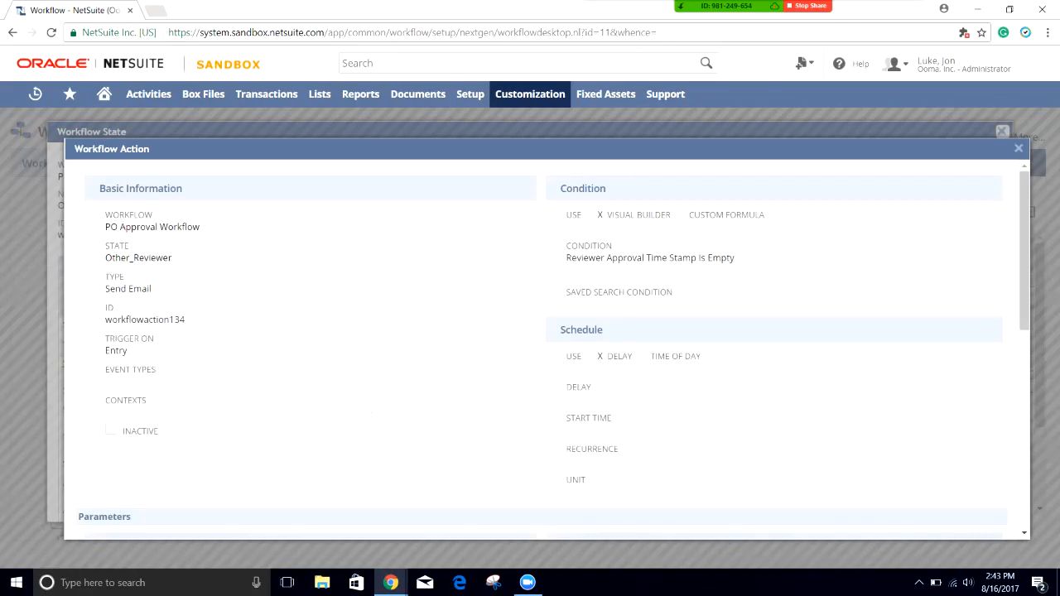
{"action": "left_click_drag", "start_coordinate": [570, 257], "coordinate": [697, 257]}
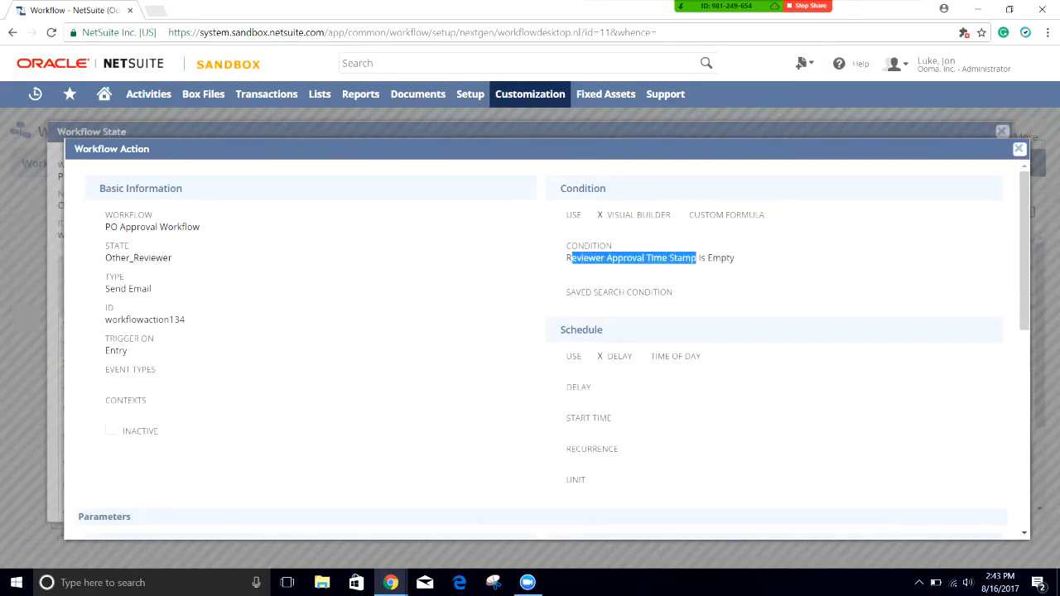
{"action": "left_click", "coordinate": [698, 259]}
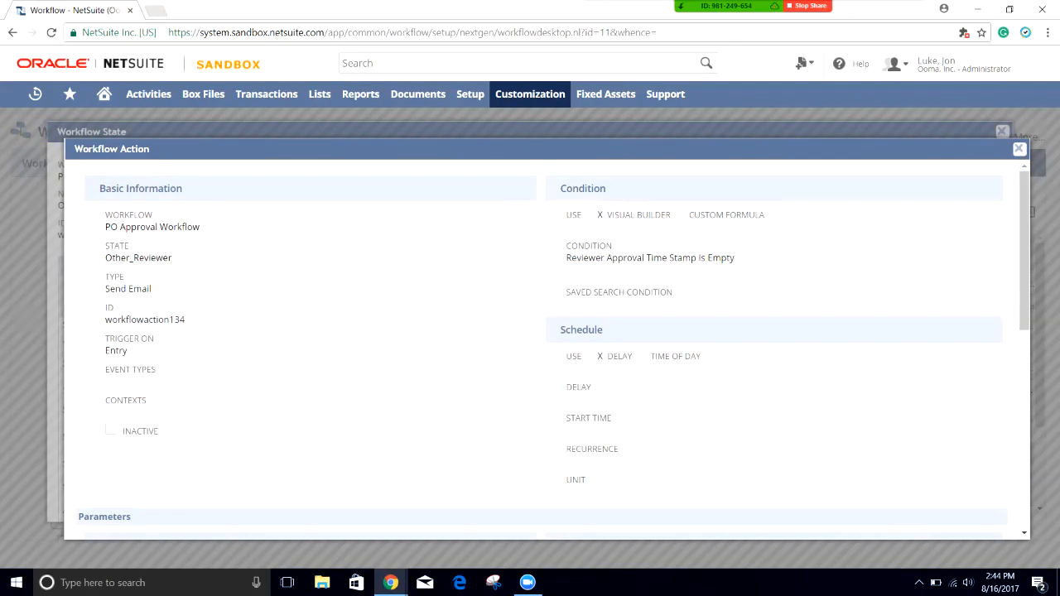
{"action": "left_click_drag", "start_coordinate": [562, 258], "coordinate": [735, 257]}
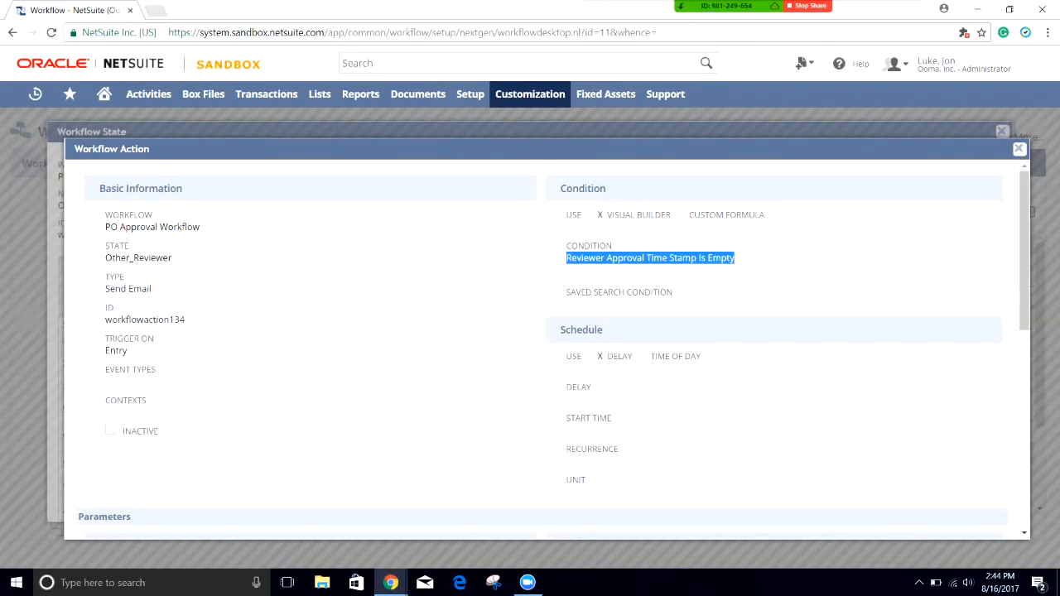
{"action": "scroll", "coordinate": [547, 348], "scroll_direction": "down", "scroll_amount": 5}
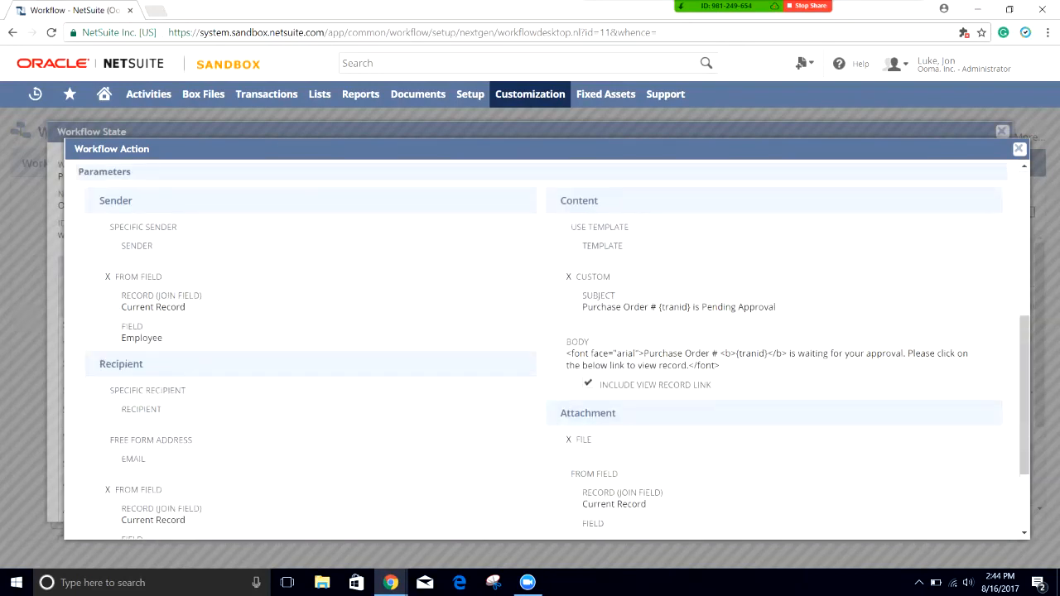
{"action": "scroll", "coordinate": [547, 348], "scroll_direction": "down", "scroll_amount": 1}
{"action": "scroll", "coordinate": [547, 348], "scroll_direction": "up", "scroll_amount": 2}
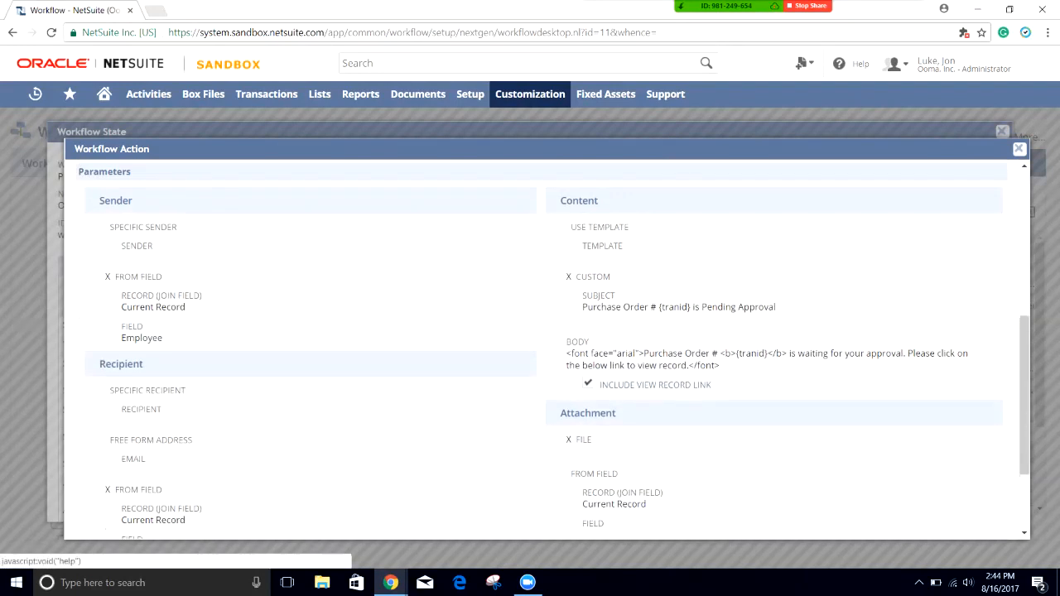
Step: Check the email's sender Employee field and its Next Approver recipient
{"action": "left_click_drag", "start_coordinate": [163, 338], "coordinate": [121, 325]}
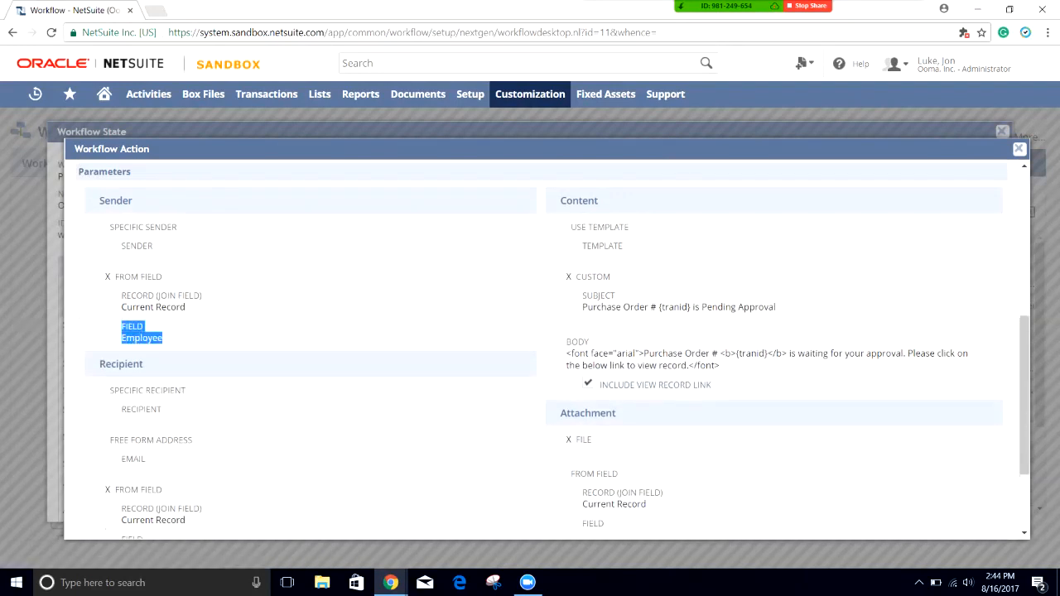
{"action": "left_click", "coordinate": [164, 334]}
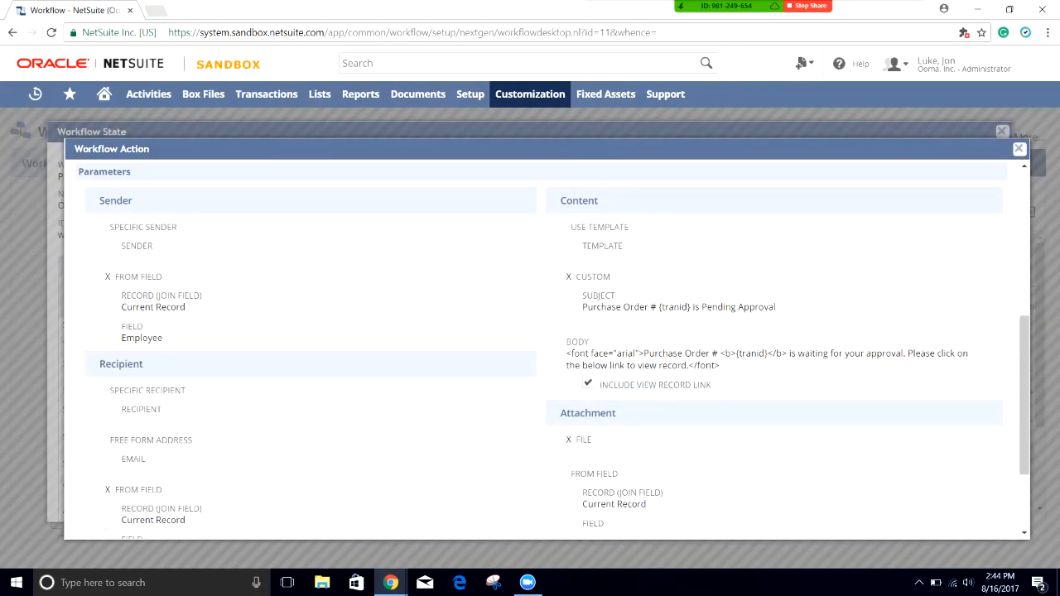
{"action": "scroll", "coordinate": [547, 352], "scroll_direction": "down", "scroll_amount": 3}
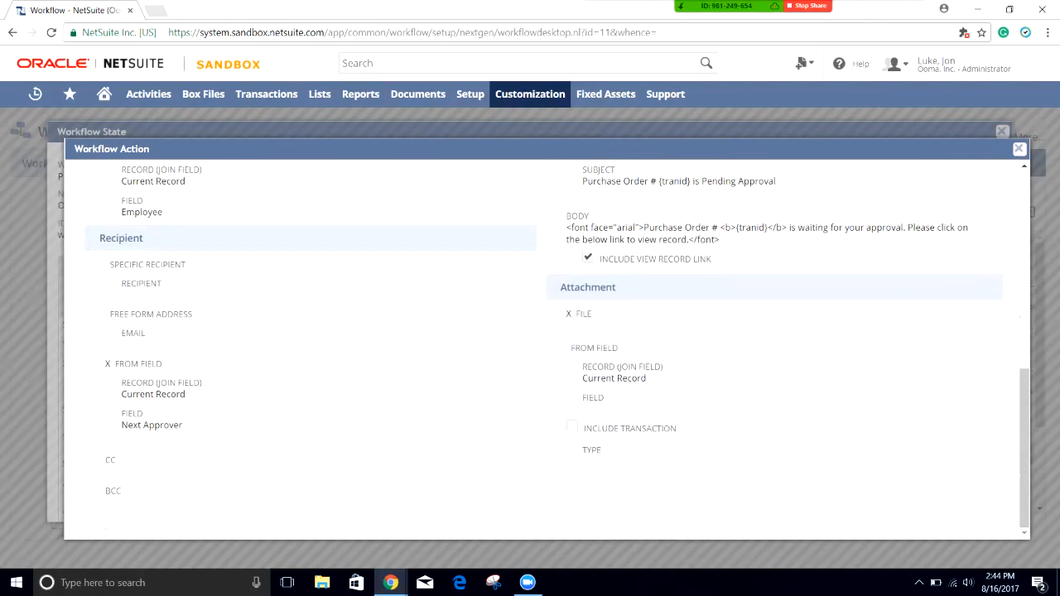
{"action": "left_click_drag", "start_coordinate": [183, 425], "coordinate": [121, 425]}
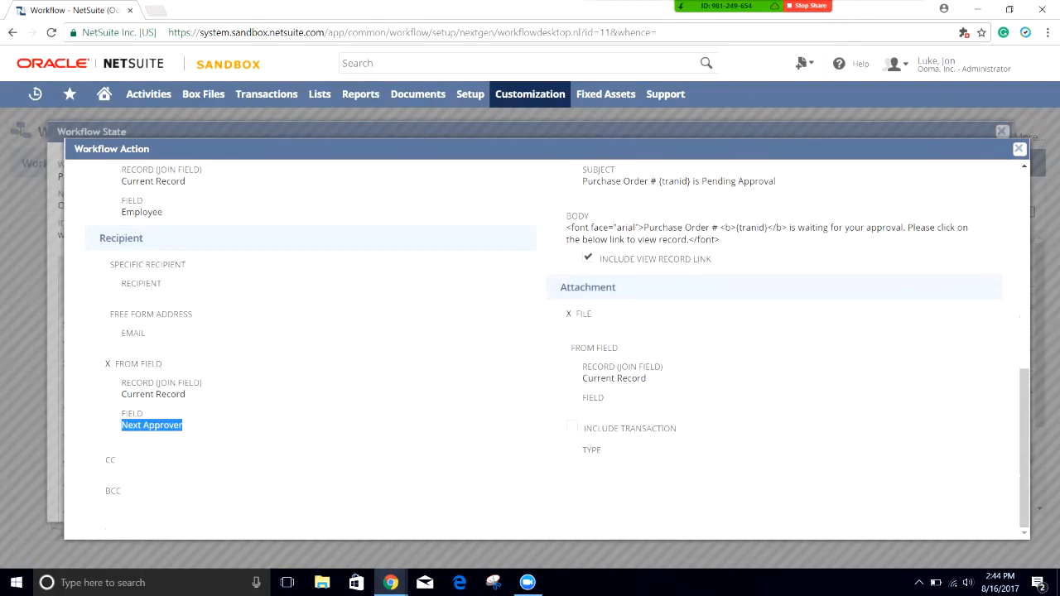
{"action": "scroll", "coordinate": [547, 344], "scroll_direction": "up", "scroll_amount": 5}
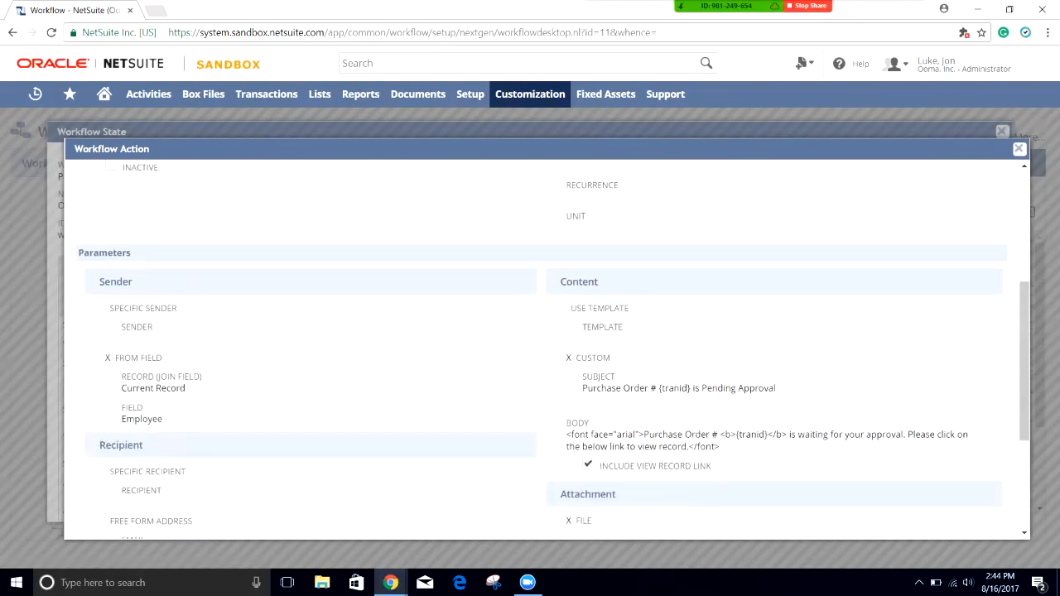
Step: Highlight the subject line and Include View Record Link option, then close the action
{"action": "left_click_drag", "start_coordinate": [582, 388], "coordinate": [776, 388]}
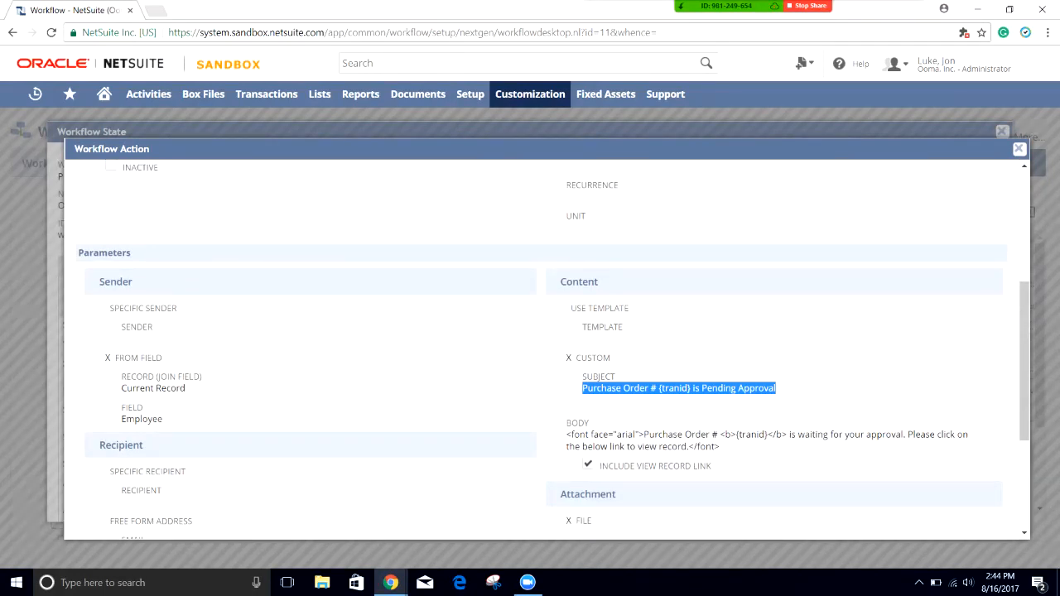
{"action": "left_click", "coordinate": [776, 389]}
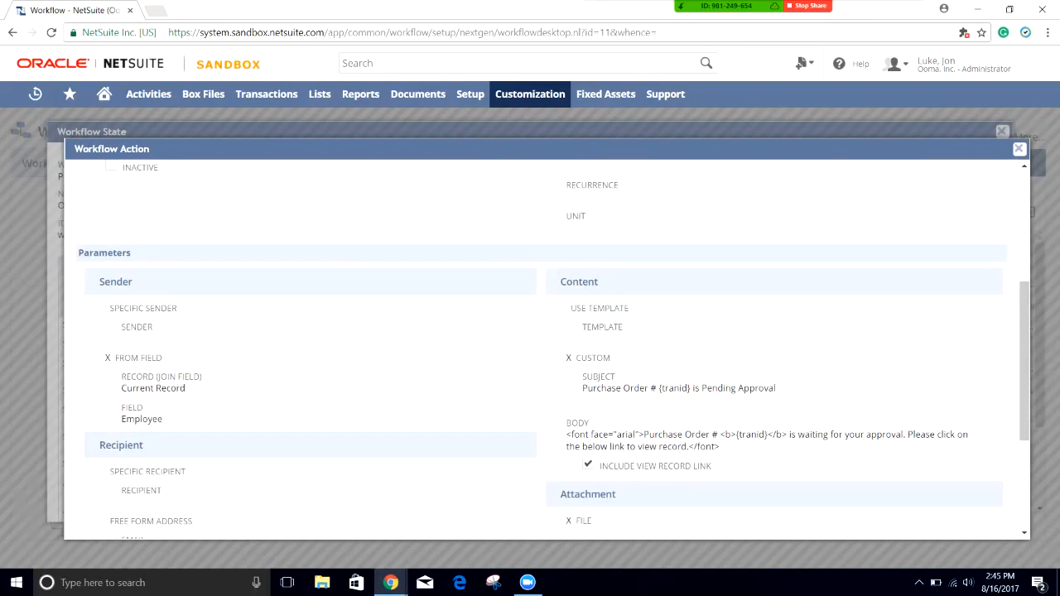
{"action": "left_click_drag", "start_coordinate": [712, 466], "coordinate": [583, 466]}
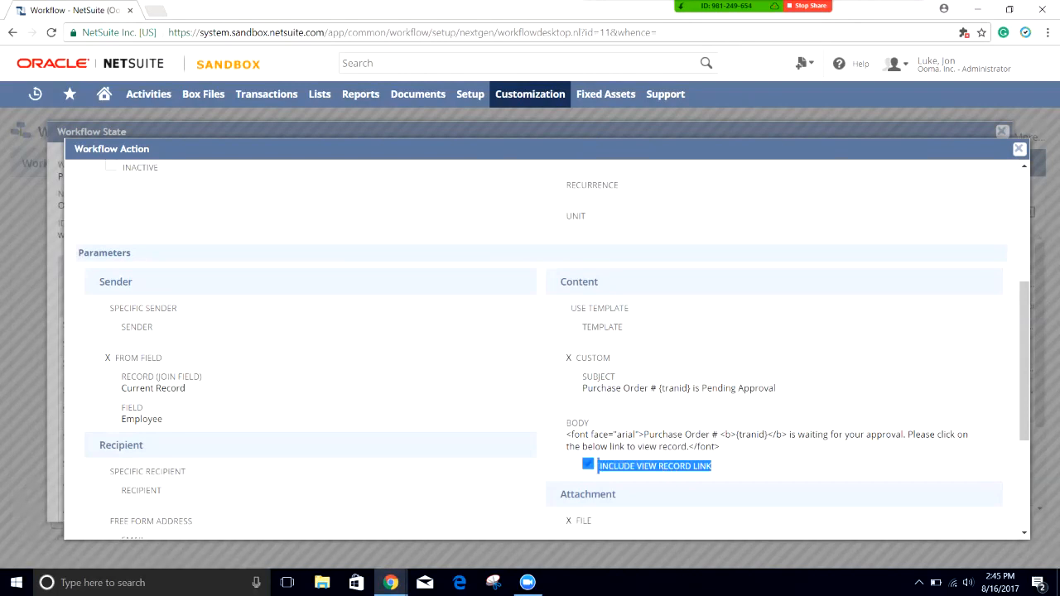
{"action": "left_click", "coordinate": [598, 466]}
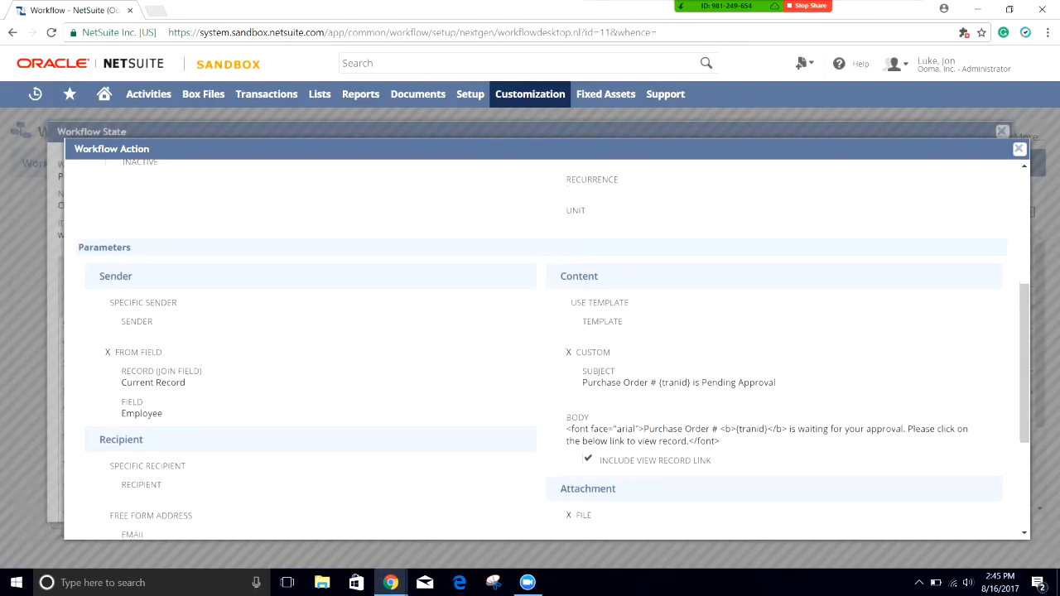
{"action": "scroll", "coordinate": [546, 347], "scroll_direction": "down", "scroll_amount": 3}
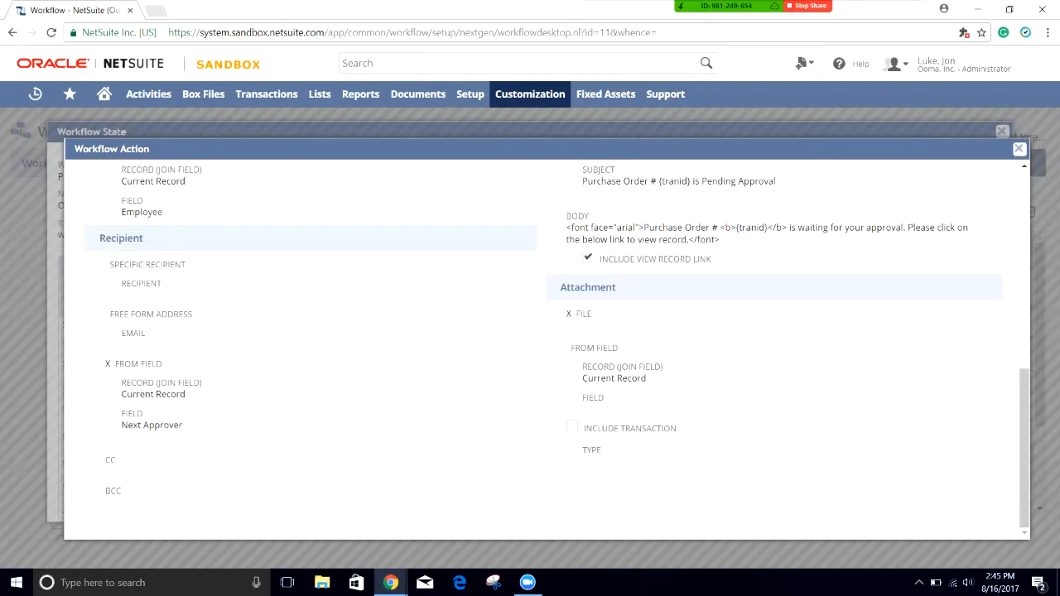
{"action": "scroll", "coordinate": [547, 348], "scroll_direction": "up", "scroll_amount": 6}
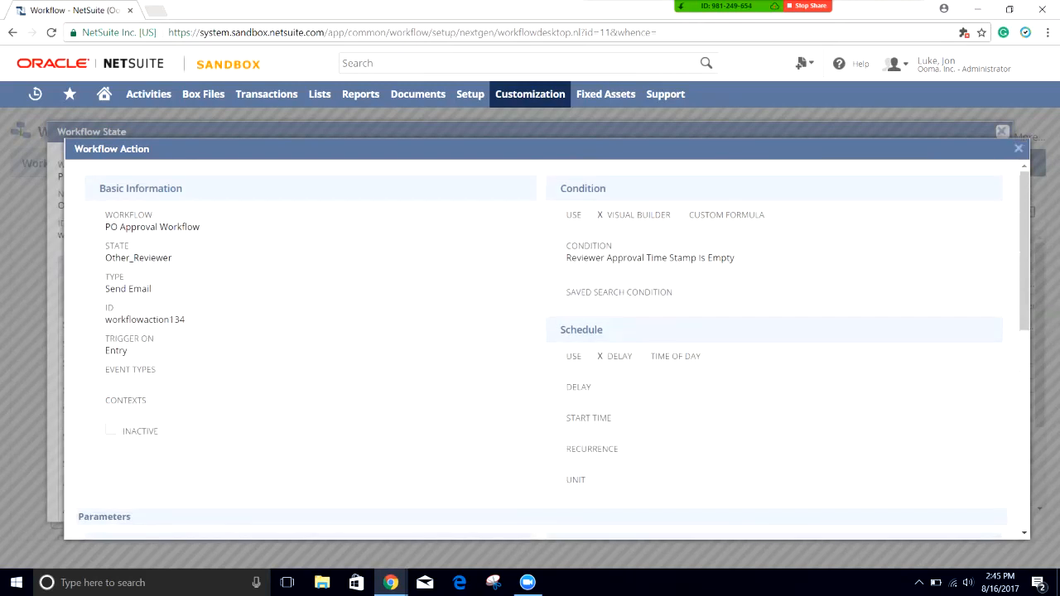
{"action": "left_click", "coordinate": [1019, 148]}
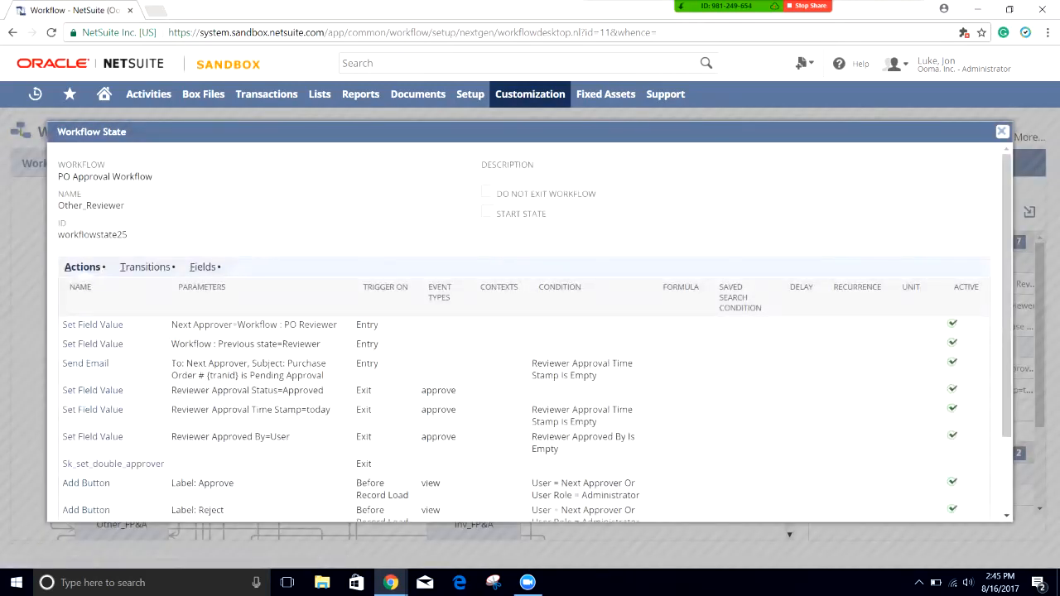
Step: Switch to the Other_Manager state's details and highlight its entry action parameters
{"action": "left_click", "coordinate": [1002, 132]}
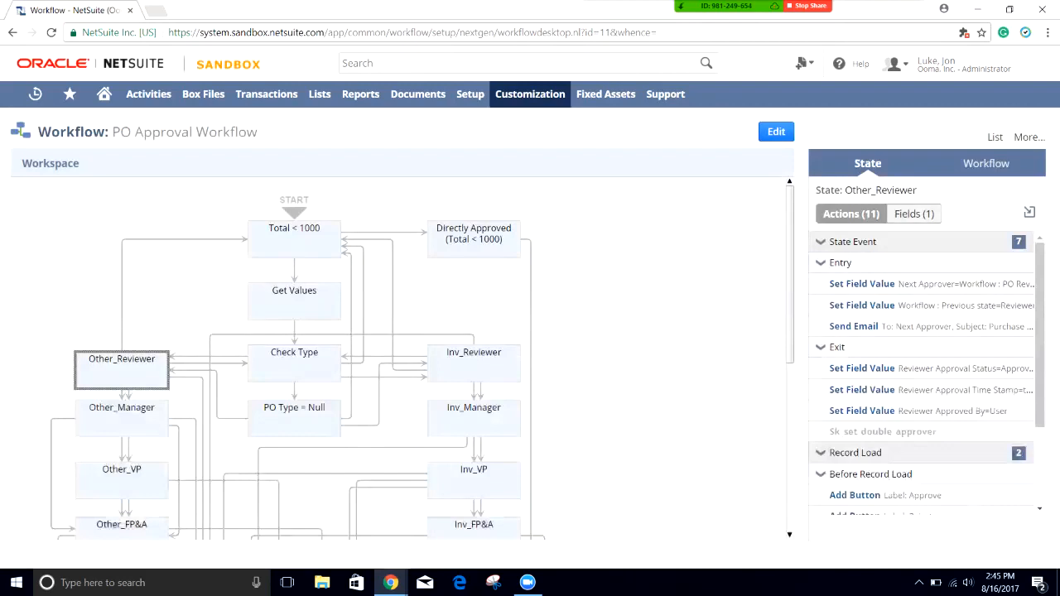
{"action": "double_click", "coordinate": [121, 419]}
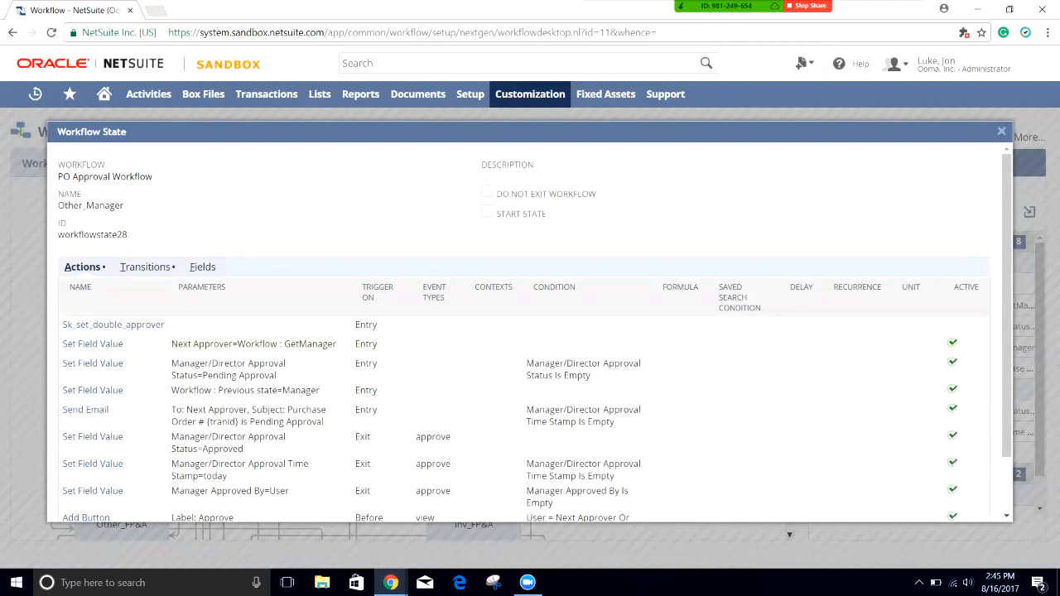
{"action": "left_click_drag", "start_coordinate": [320, 390], "coordinate": [237, 344]}
{"action": "left_click", "coordinate": [237, 345]}
Step: Review the Manager/Director Approval Status Is Empty email condition, Pending Approval status and Entry trigger, then close
{"action": "scroll", "coordinate": [530, 348], "scroll_direction": "down", "scroll_amount": 2}
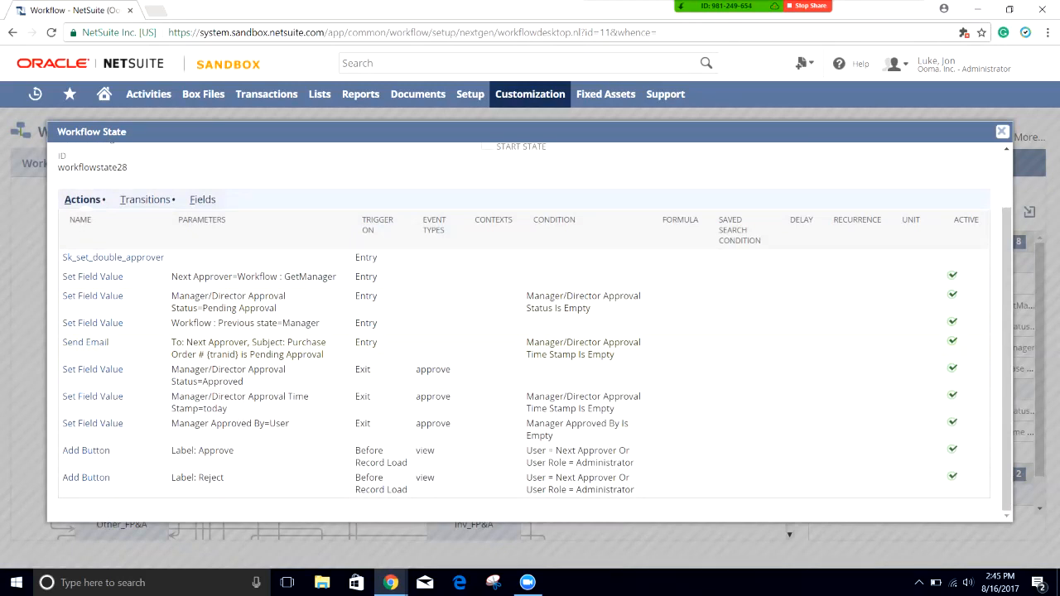
{"action": "left_click_drag", "start_coordinate": [614, 354], "coordinate": [527, 342]}
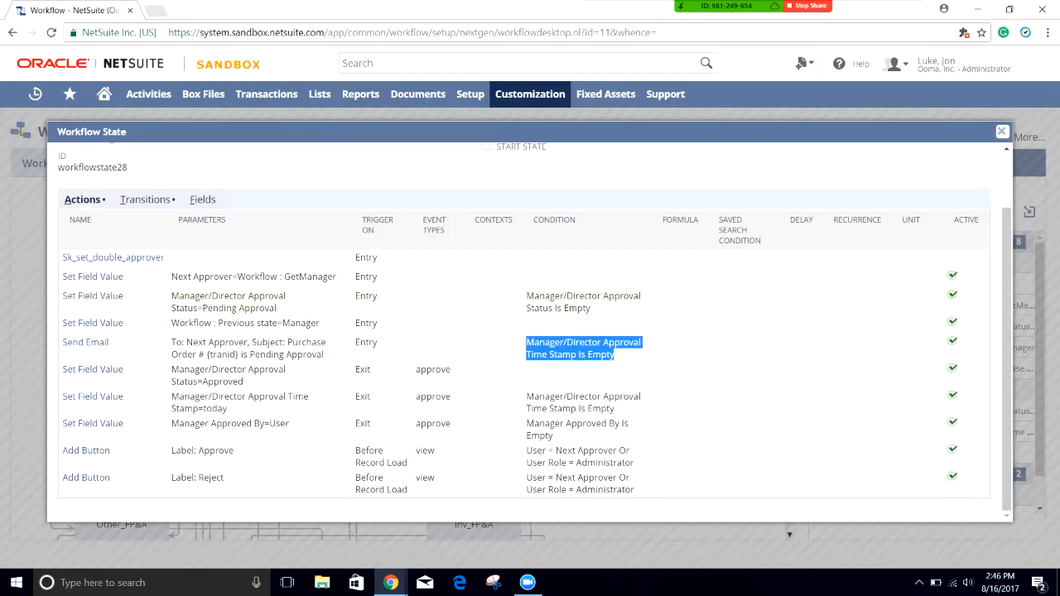
{"action": "left_click_drag", "start_coordinate": [592, 308], "coordinate": [526, 295]}
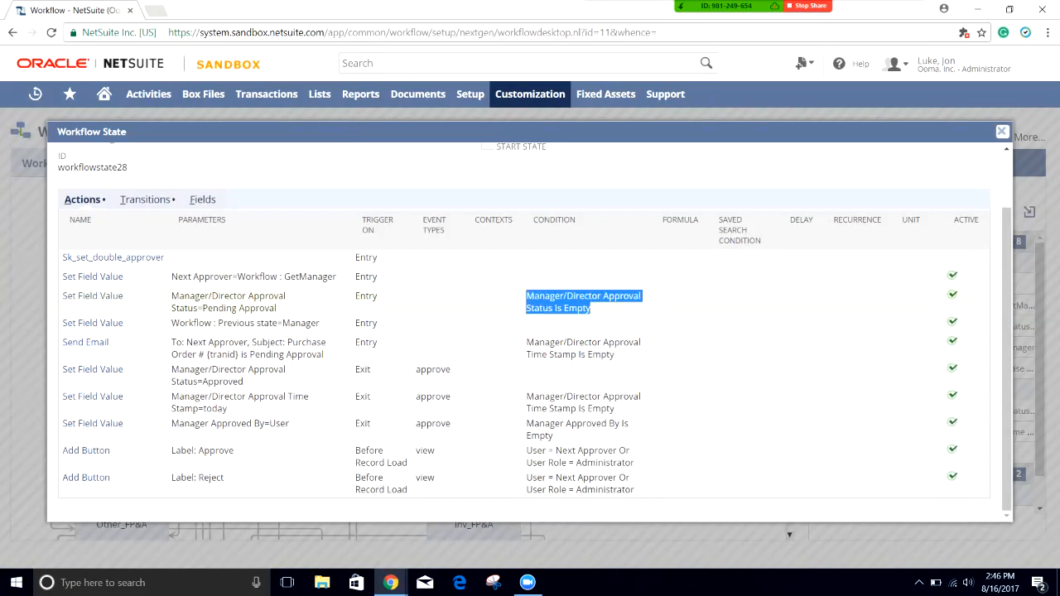
{"action": "left_click_drag", "start_coordinate": [277, 308], "coordinate": [184, 308]}
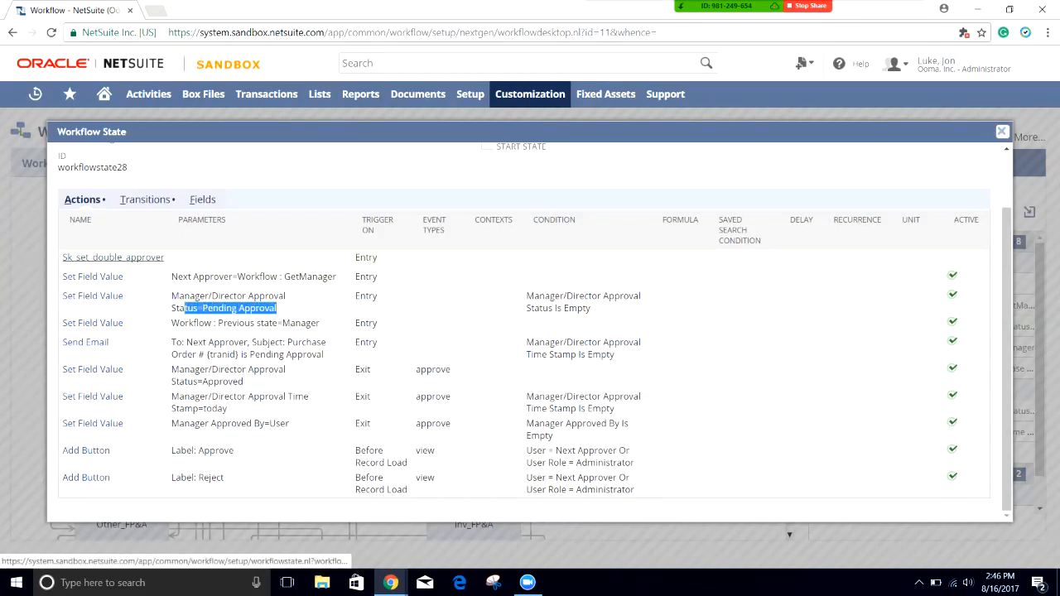
{"action": "left_click_drag", "start_coordinate": [354, 257], "coordinate": [377, 258]}
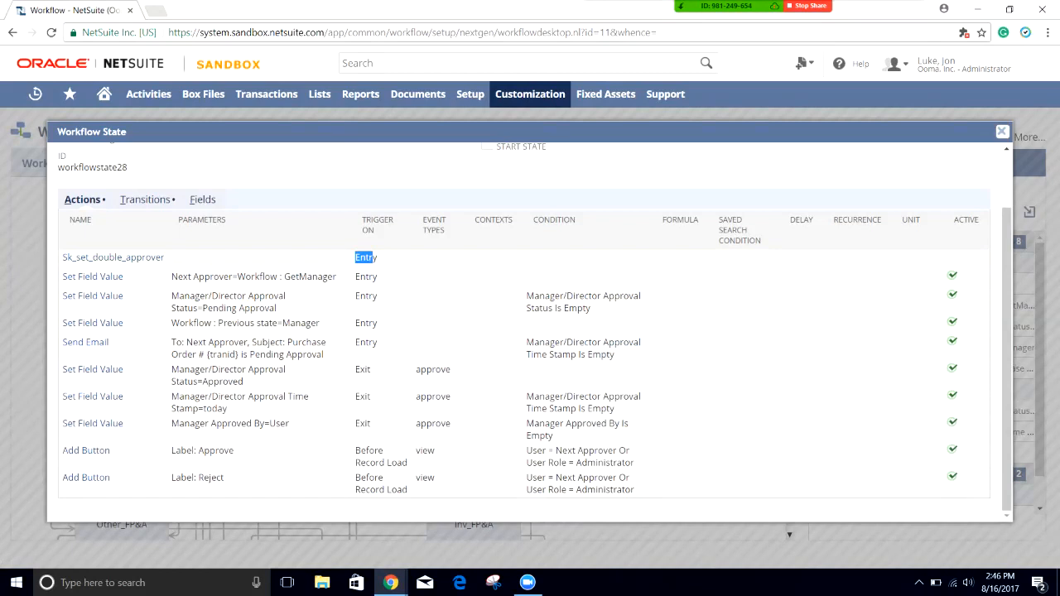
{"action": "left_click", "coordinate": [373, 257]}
{"action": "left_click", "coordinate": [1001, 131]}
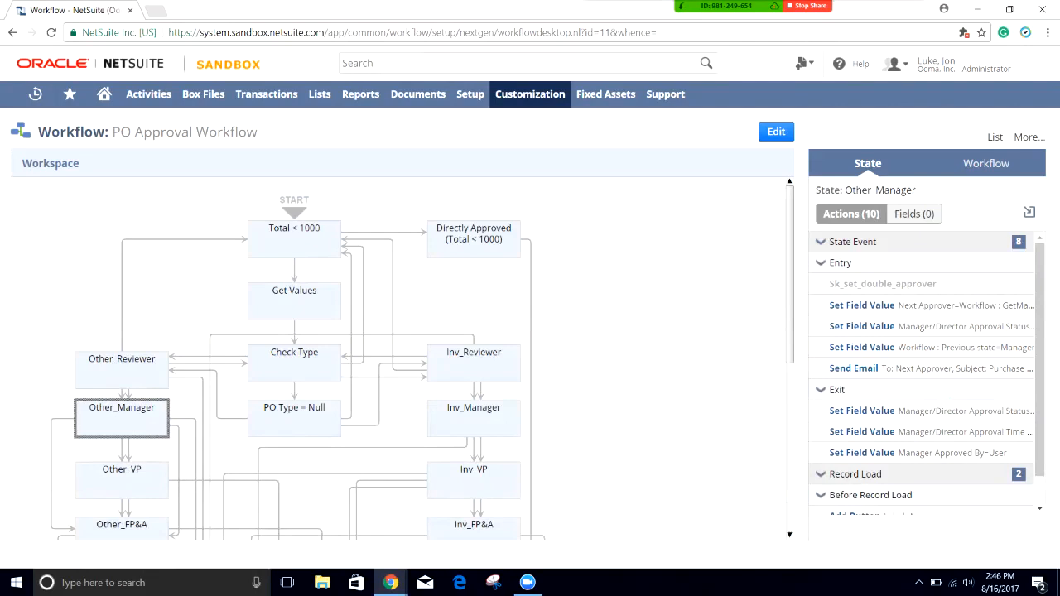
Step: Open Other_Reviewer's details and highlight its Approve and Reject button rows
{"action": "scroll", "coordinate": [401, 359], "scroll_direction": "down", "scroll_amount": 1}
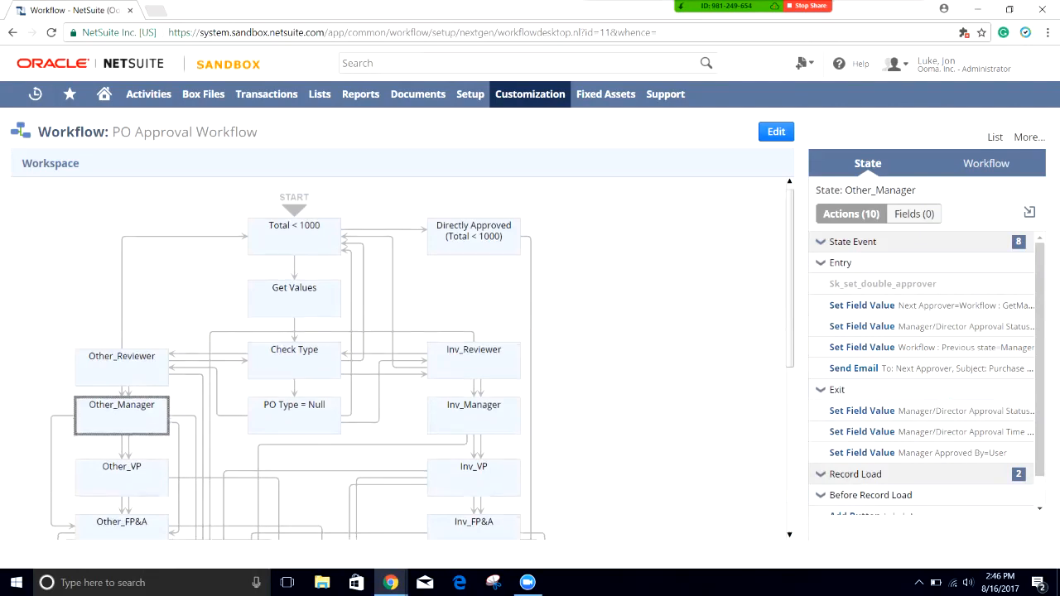
{"action": "scroll", "coordinate": [401, 359], "scroll_direction": "up", "scroll_amount": 1}
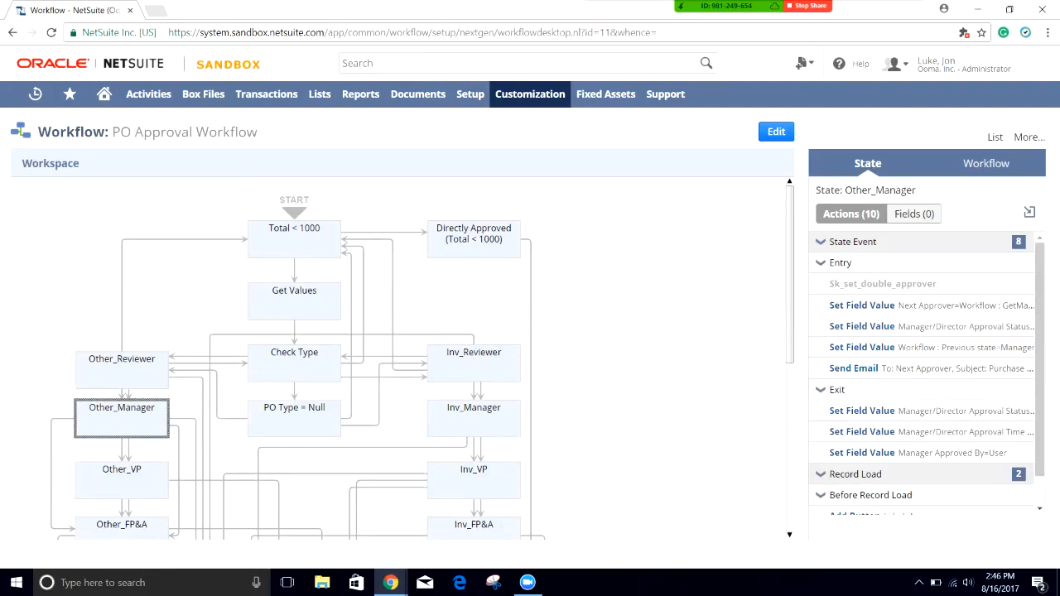
{"action": "double_click", "coordinate": [122, 368]}
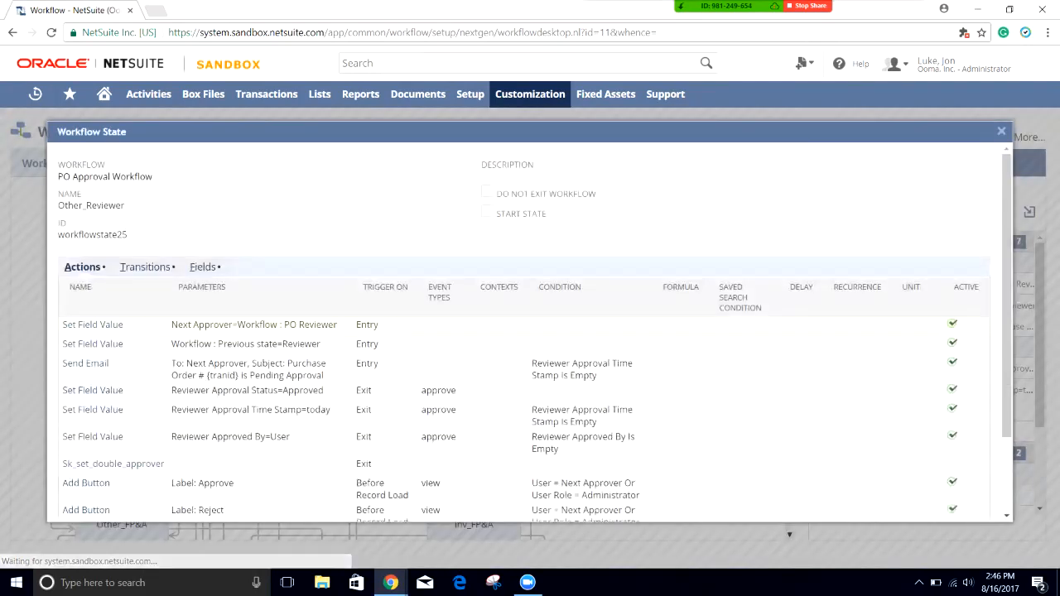
{"action": "scroll", "coordinate": [530, 331], "scroll_direction": "down", "scroll_amount": 2}
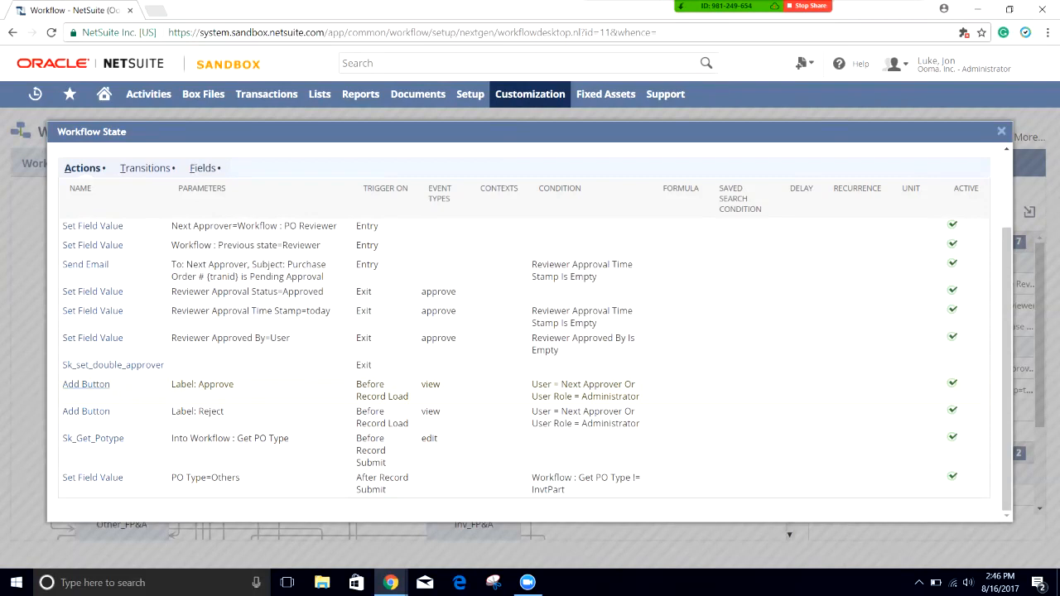
{"action": "left_click_drag", "start_coordinate": [171, 384], "coordinate": [234, 384]}
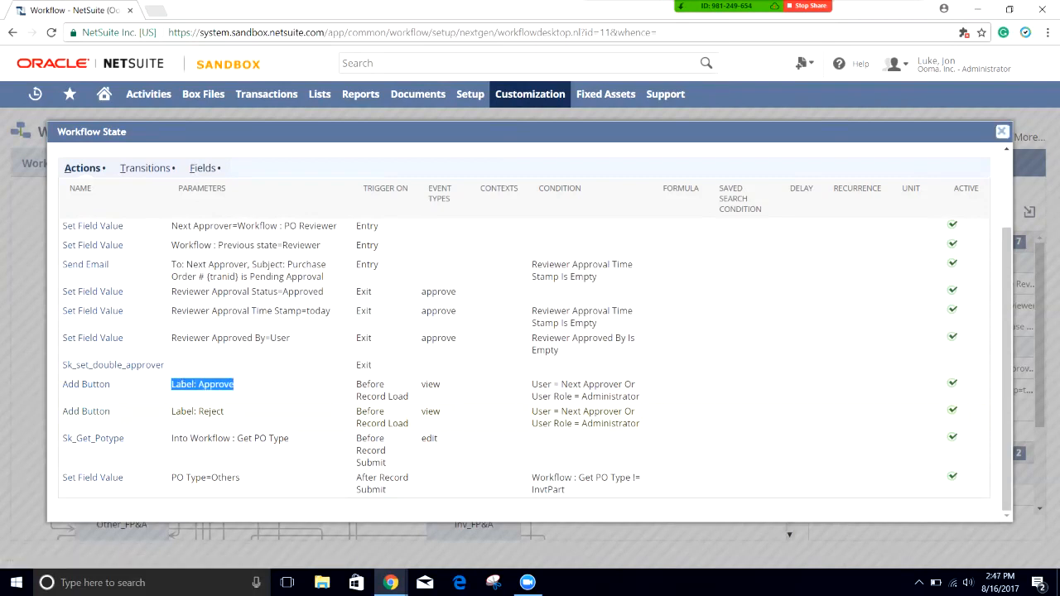
{"action": "left_click_drag", "start_coordinate": [650, 424], "coordinate": [171, 385]}
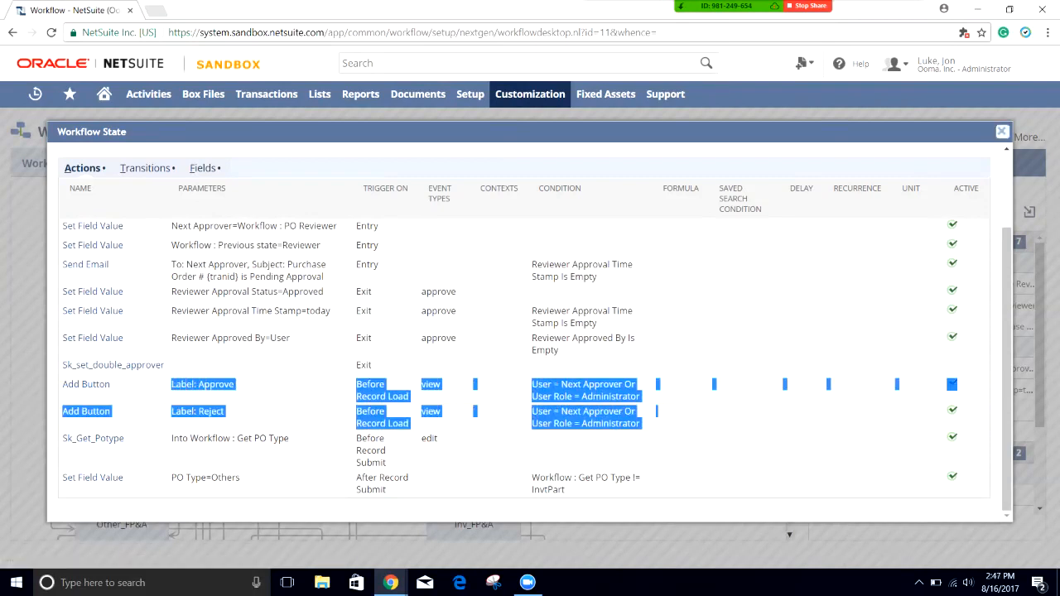
{"action": "left_click", "coordinate": [172, 385]}
Step: Check the Reject label, Before Record Load trigger, and User = Next Approver or Administrator role conditions
{"action": "left_click_drag", "start_coordinate": [223, 411], "coordinate": [192, 411]}
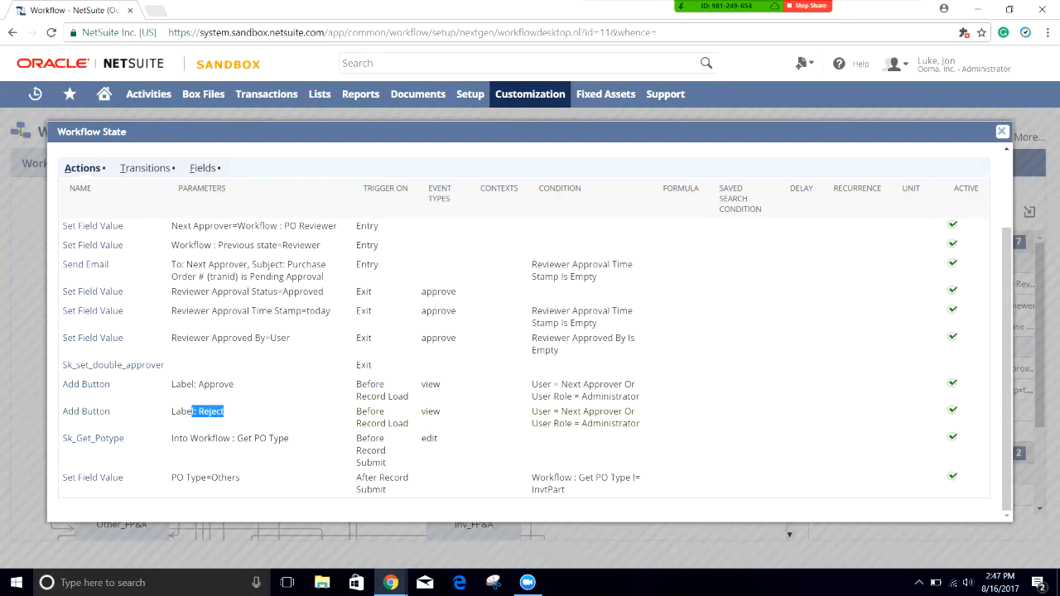
{"action": "left_click_drag", "start_coordinate": [356, 384], "coordinate": [409, 397]}
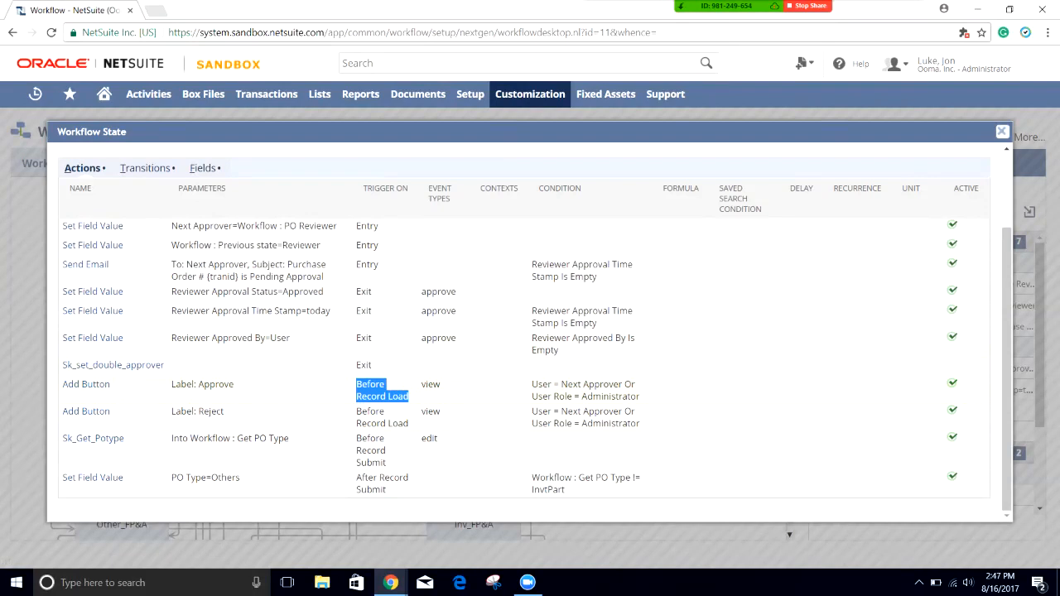
{"action": "left_click_drag", "start_coordinate": [533, 384], "coordinate": [623, 384]}
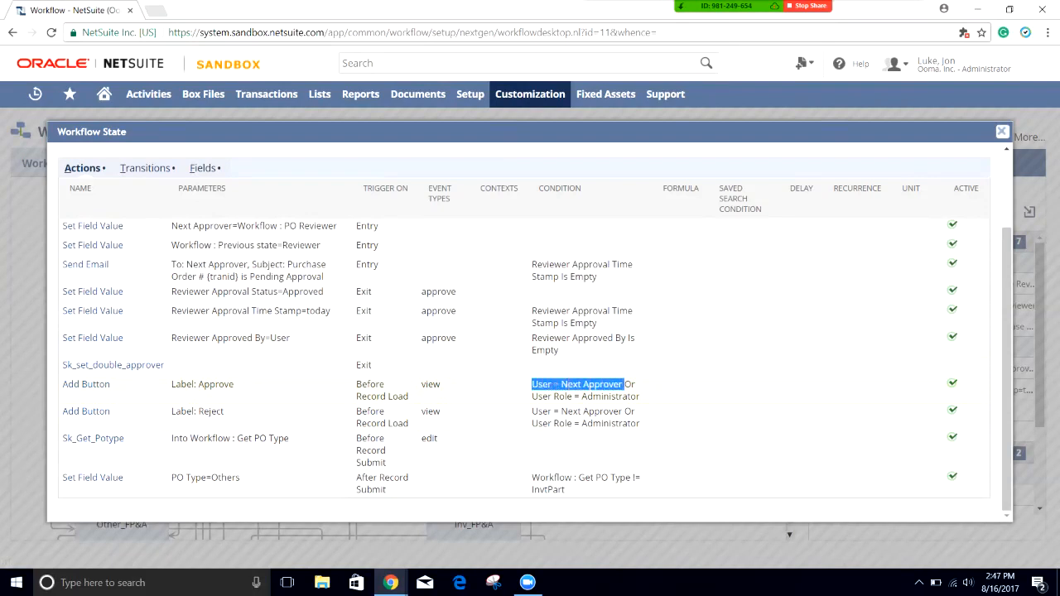
{"action": "left_click_drag", "start_coordinate": [641, 397], "coordinate": [531, 397]}
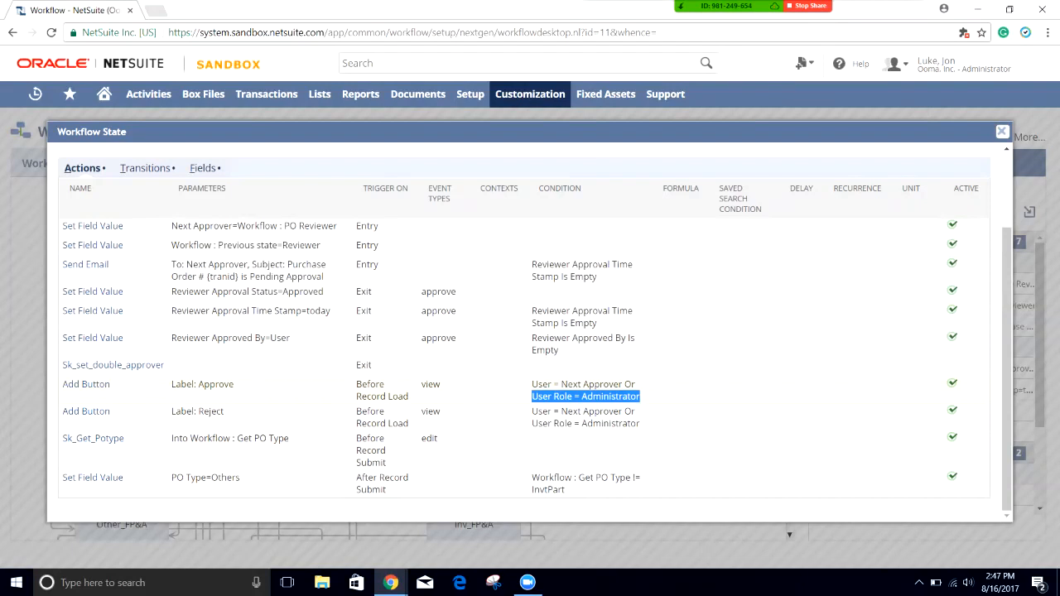
{"action": "left_click_drag", "start_coordinate": [641, 397], "coordinate": [532, 398]}
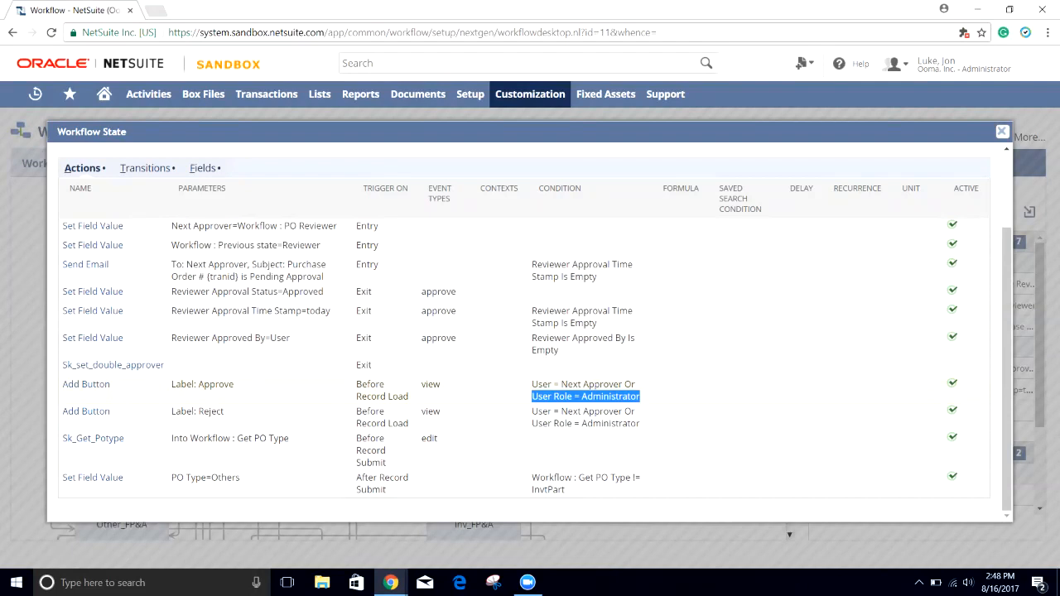
{"action": "left_click", "coordinate": [586, 398]}
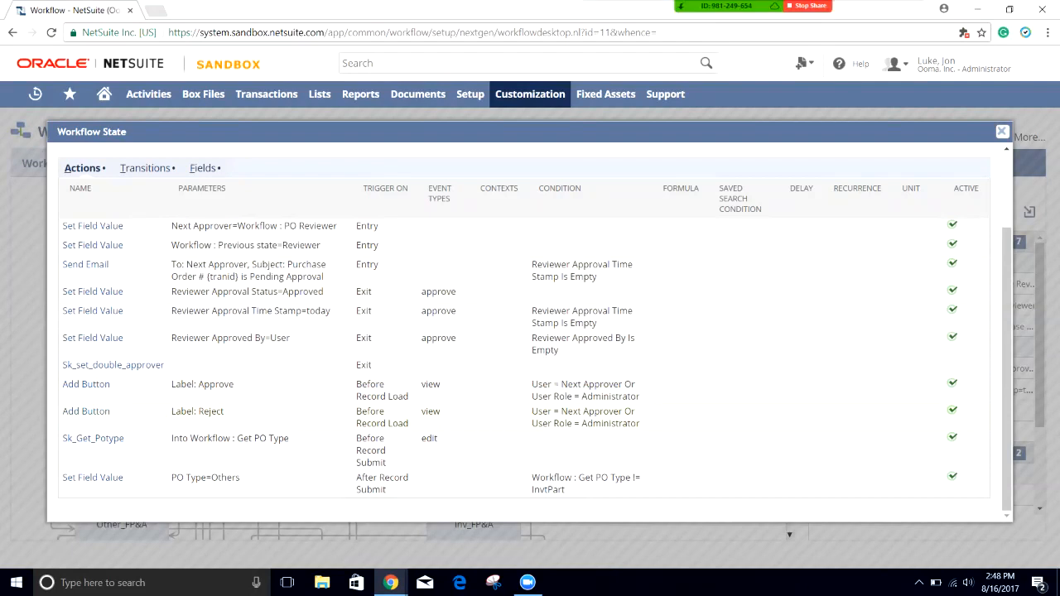
{"action": "scroll", "coordinate": [530, 332], "scroll_direction": "up", "scroll_amount": 1}
{"action": "scroll", "coordinate": [530, 331], "scroll_direction": "down", "scroll_amount": 1}
{"action": "scroll", "coordinate": [530, 331], "scroll_direction": "up", "scroll_amount": 1}
{"action": "scroll", "coordinate": [530, 331], "scroll_direction": "up", "scroll_amount": 1}
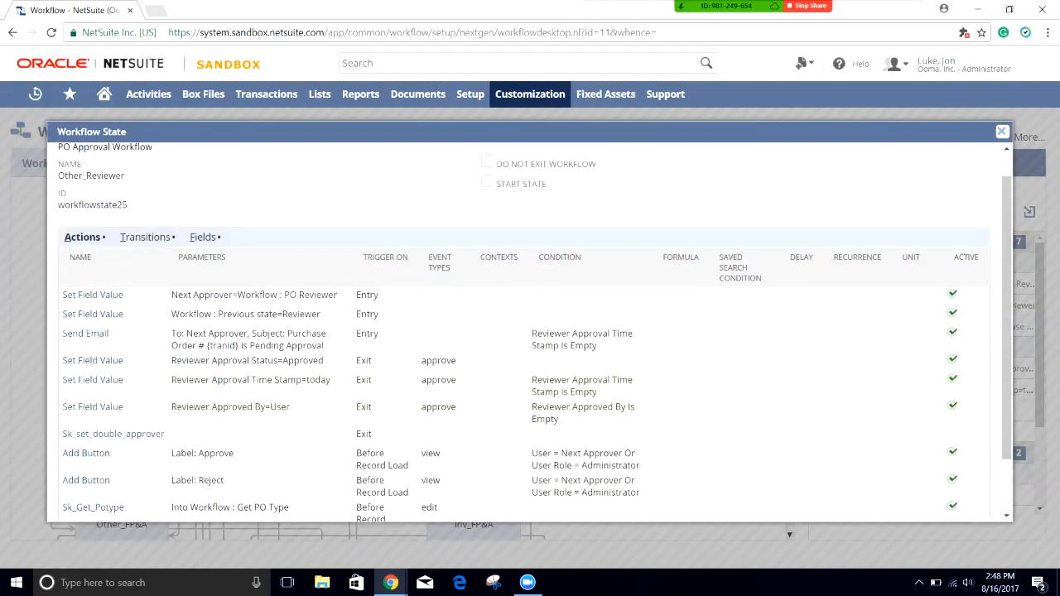
{"action": "scroll", "coordinate": [530, 331], "scroll_direction": "down", "scroll_amount": 1}
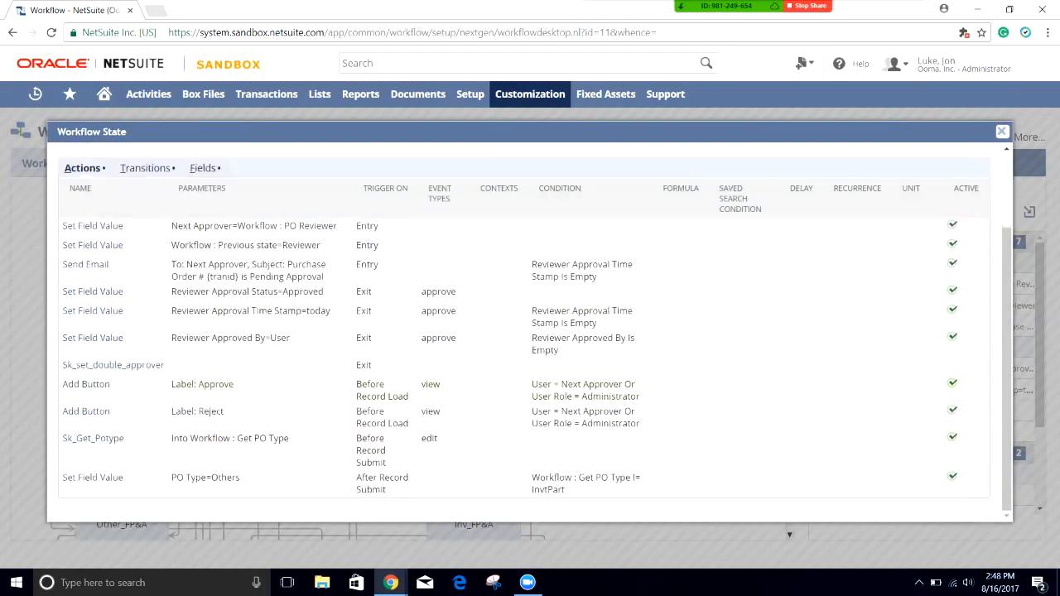
{"action": "left_click_drag", "start_coordinate": [372, 292], "coordinate": [176, 293]}
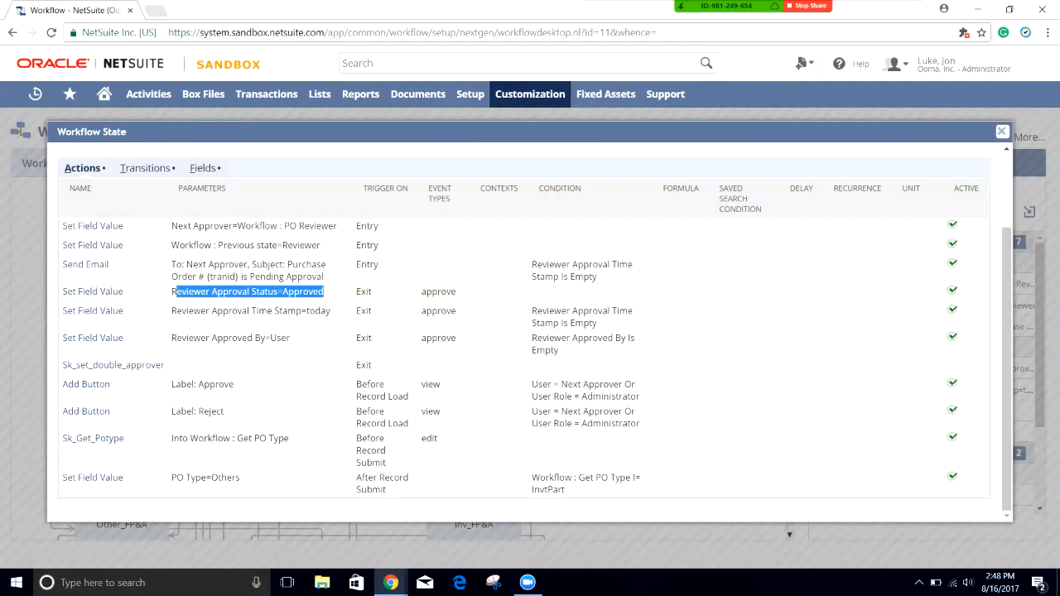
{"action": "left_click_drag", "start_coordinate": [457, 292], "coordinate": [422, 293]}
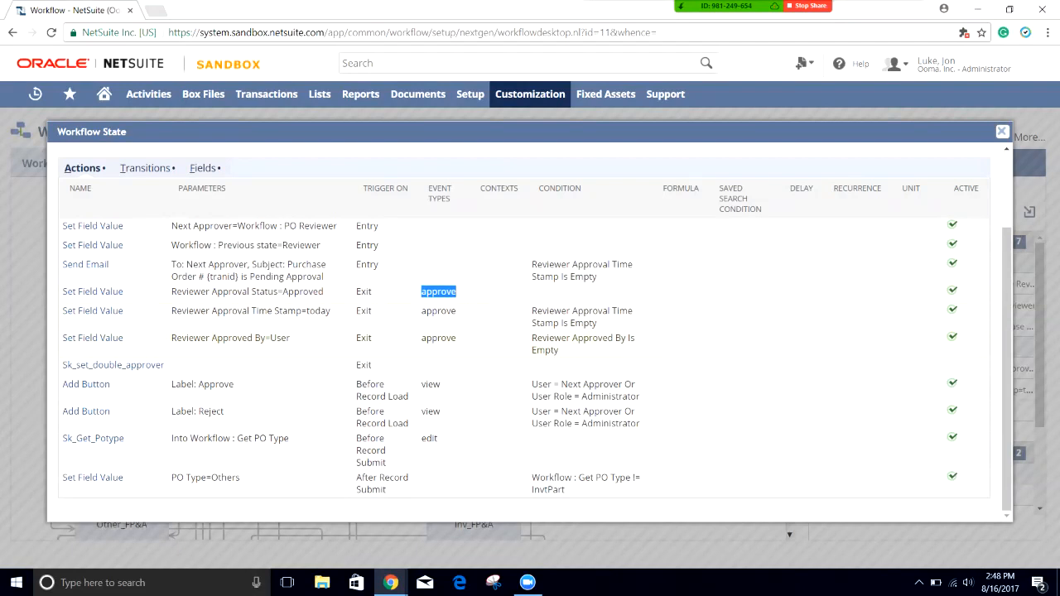
{"action": "left_click_drag", "start_coordinate": [290, 338], "coordinate": [170, 338]}
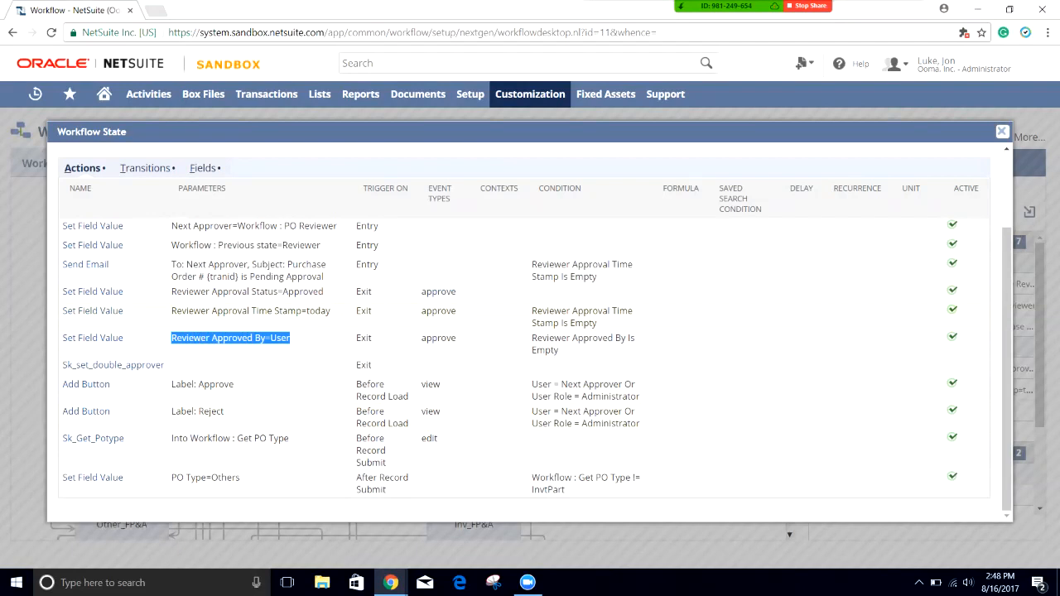
{"action": "left_click", "coordinate": [230, 338]}
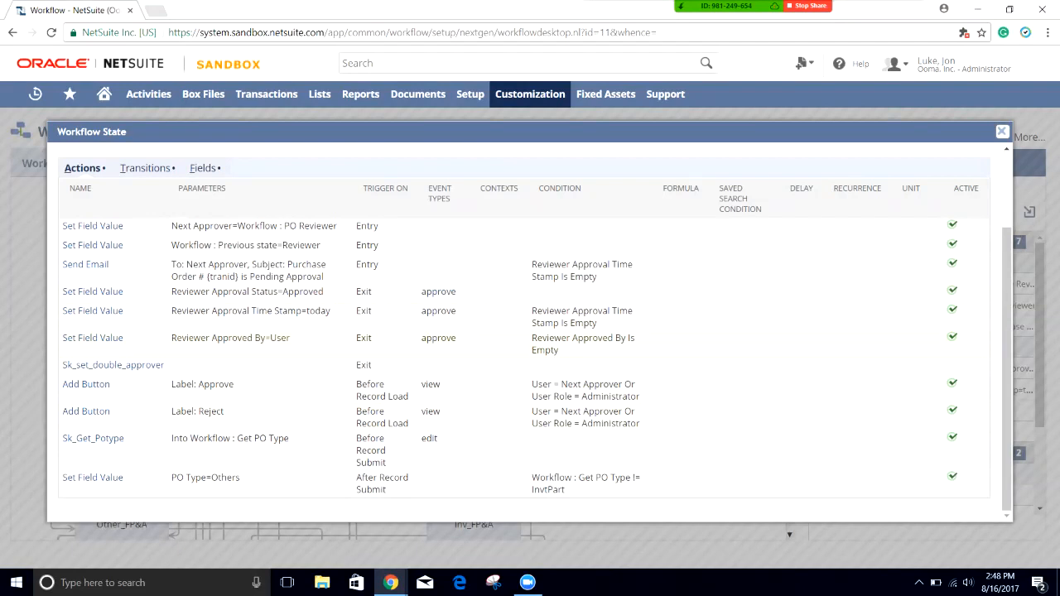
{"action": "left_click_drag", "start_coordinate": [290, 338], "coordinate": [186, 338]}
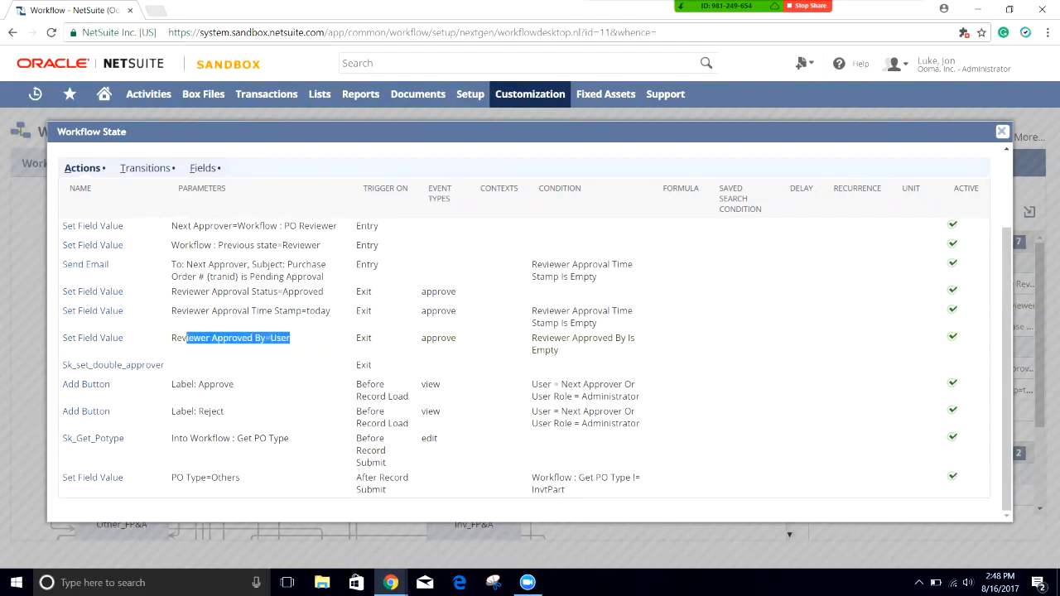
{"action": "left_click", "coordinate": [217, 339]}
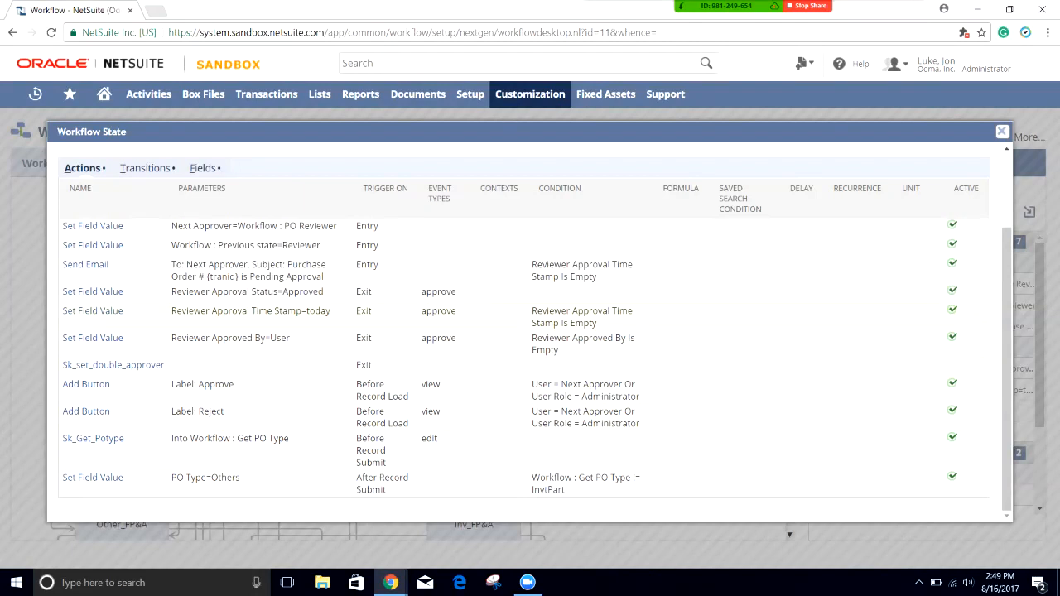
{"action": "left_click_drag", "start_coordinate": [291, 338], "coordinate": [188, 338]}
{"action": "left_click", "coordinate": [190, 338]}
Step: Show Other_Reviewer's transitions and highlight the Approve and Entry transitions to Other_Manager
{"action": "left_click", "coordinate": [145, 168]}
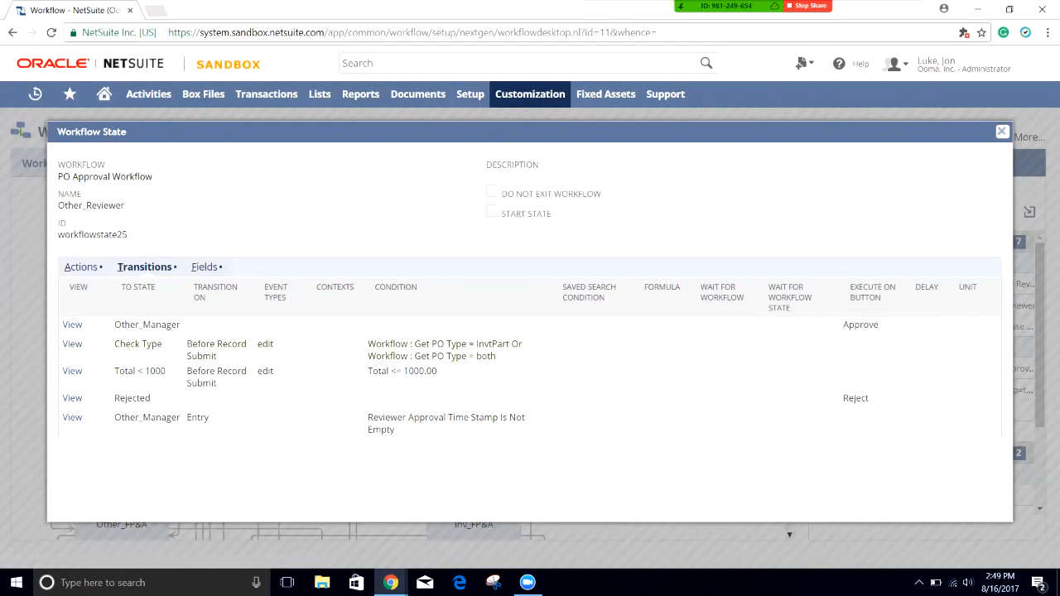
{"action": "left_click_drag", "start_coordinate": [880, 325], "coordinate": [843, 325]}
{"action": "left_click_drag", "start_coordinate": [181, 325], "coordinate": [114, 325]}
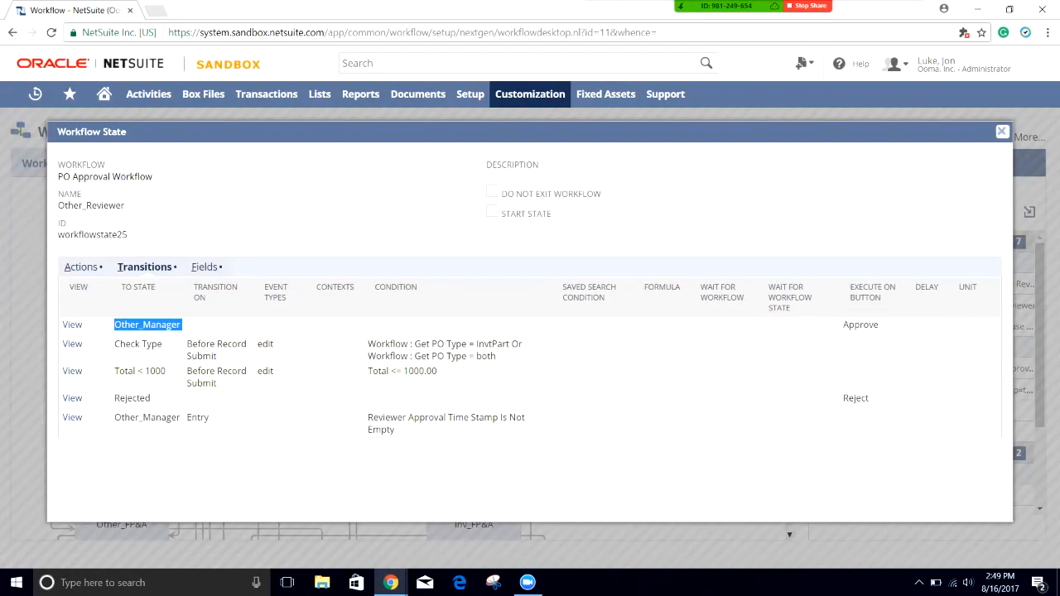
{"action": "mouse_move", "coordinate": [384, 418]}
{"action": "left_mouse_down"}
{"action": "mouse_move", "coordinate": [504, 417]}
{"action": "mouse_move", "coordinate": [394, 430]}
{"action": "left_mouse_up"}
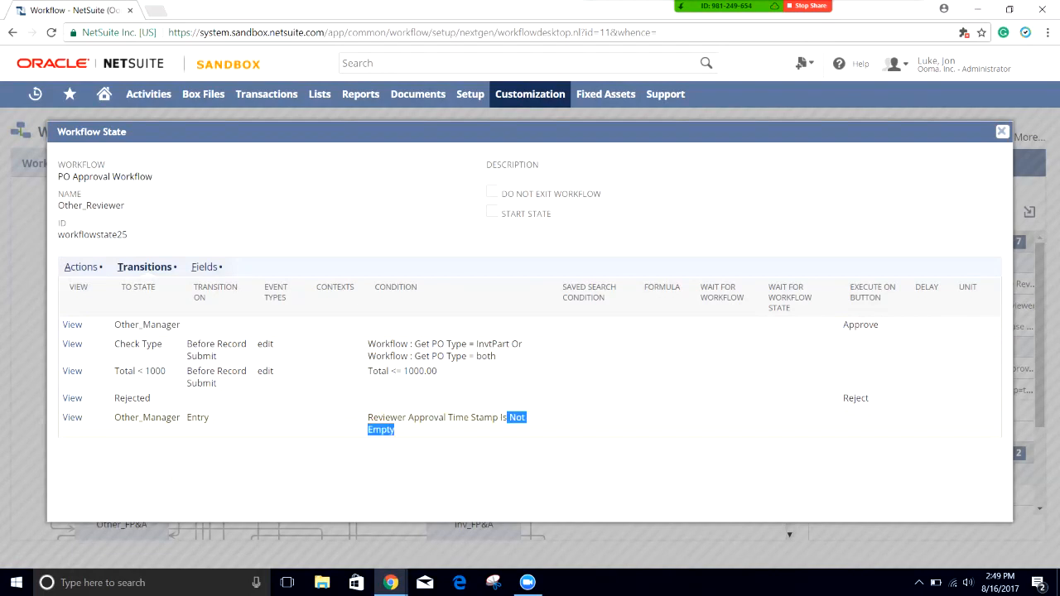
{"action": "left_click_drag", "start_coordinate": [210, 418], "coordinate": [186, 418]}
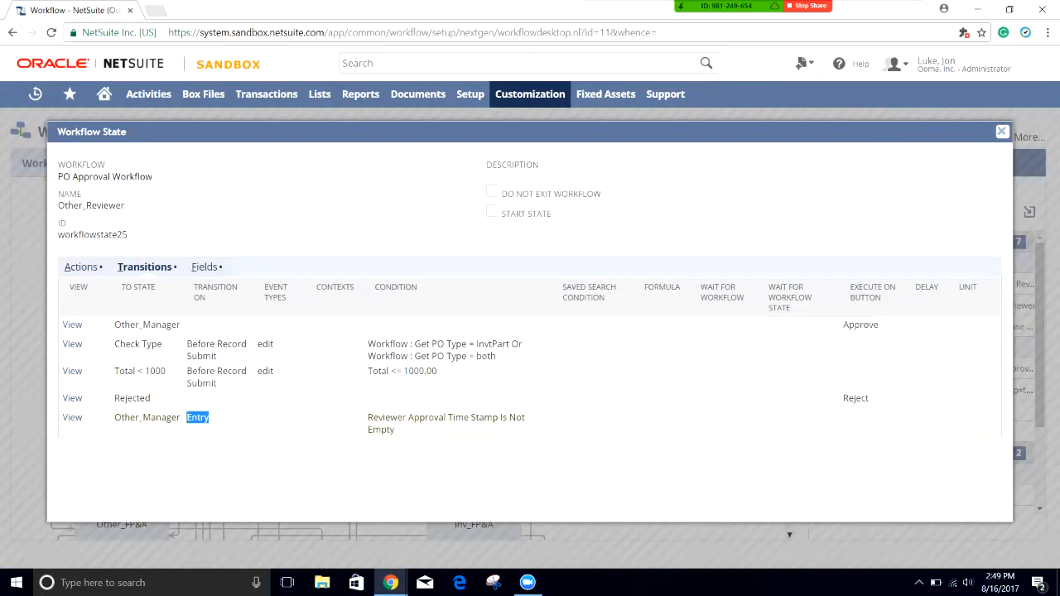
{"action": "left_click_drag", "start_coordinate": [181, 418], "coordinate": [114, 417]}
{"action": "left_click", "coordinate": [115, 417]}
Step: Review the Reject-to-Rejected, Check Type PO-type and Total < 1000 transitions, then close the popup
{"action": "double_click", "coordinate": [856, 398]}
{"action": "left_click_drag", "start_coordinate": [150, 398], "coordinate": [115, 398]}
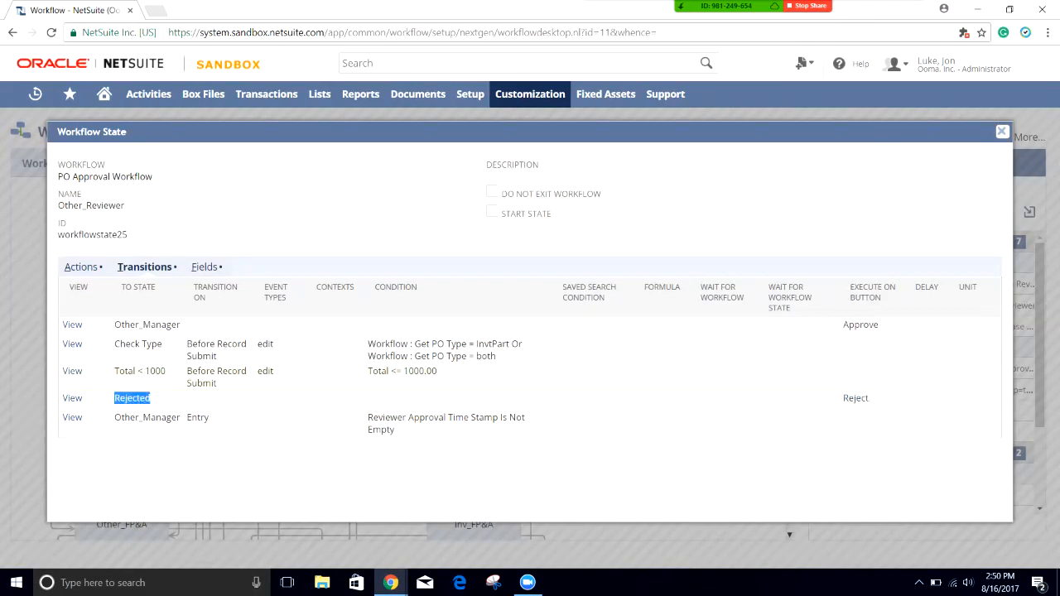
{"action": "left_click_drag", "start_coordinate": [163, 344], "coordinate": [166, 371]}
{"action": "left_click", "coordinate": [169, 372]}
{"action": "left_click_drag", "start_coordinate": [217, 383], "coordinate": [114, 371]}
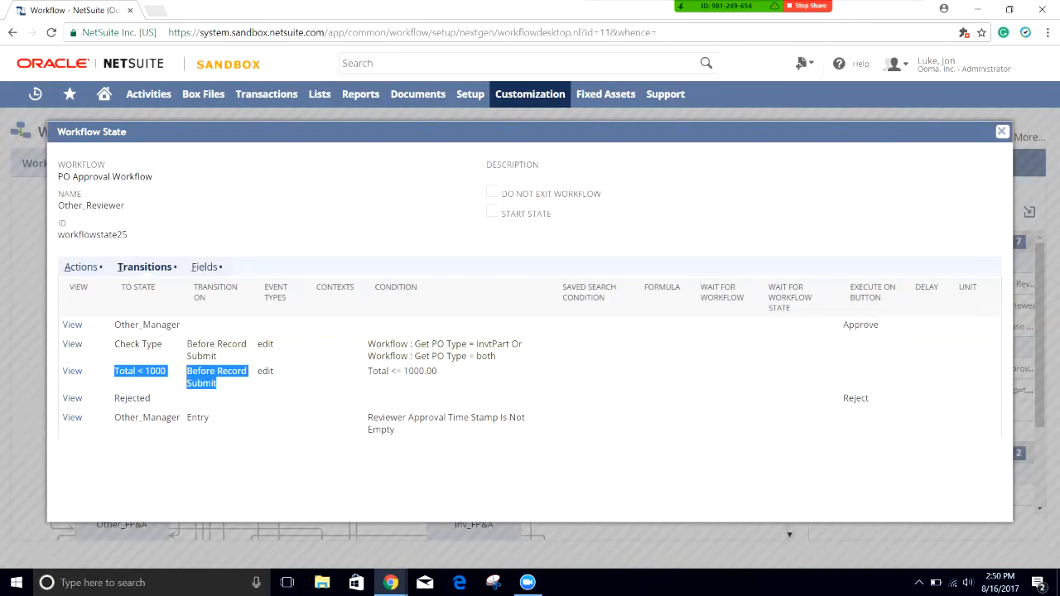
{"action": "left_click_drag", "start_coordinate": [507, 343], "coordinate": [193, 356]}
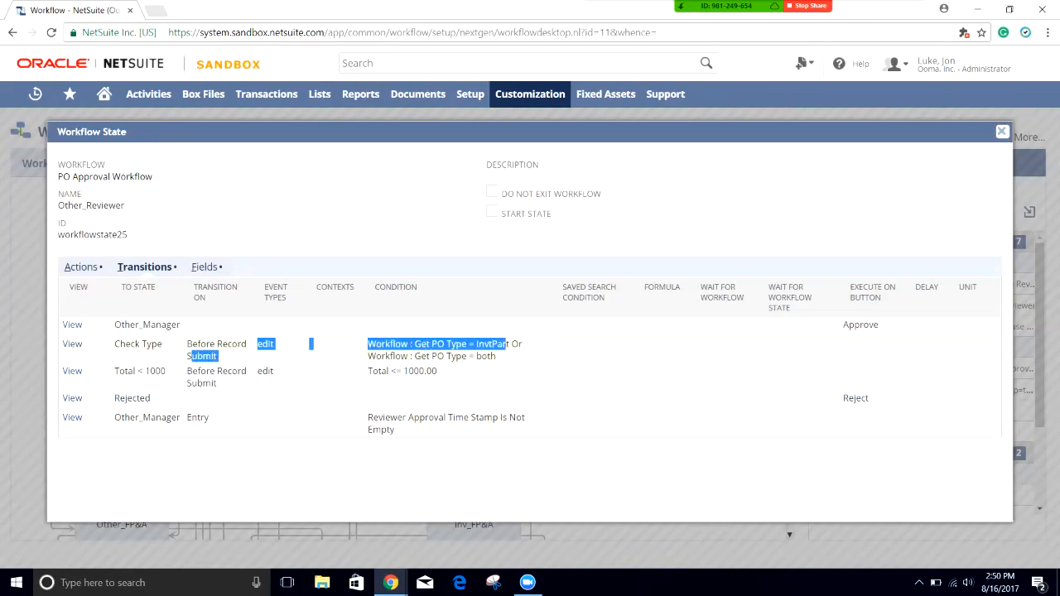
{"action": "left_click_drag", "start_coordinate": [496, 356], "coordinate": [368, 344]}
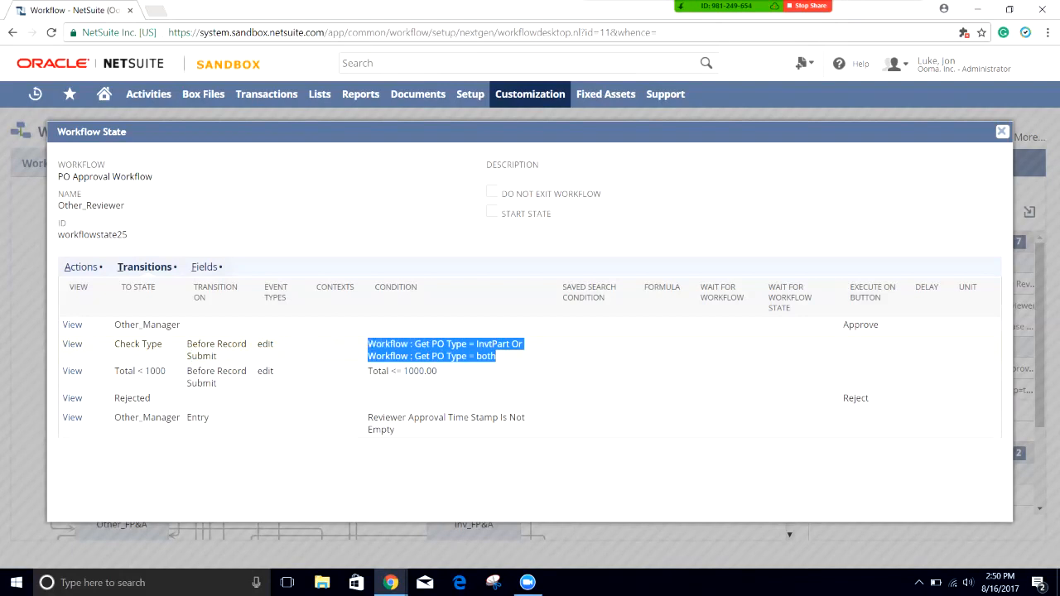
{"action": "left_click", "coordinate": [380, 345]}
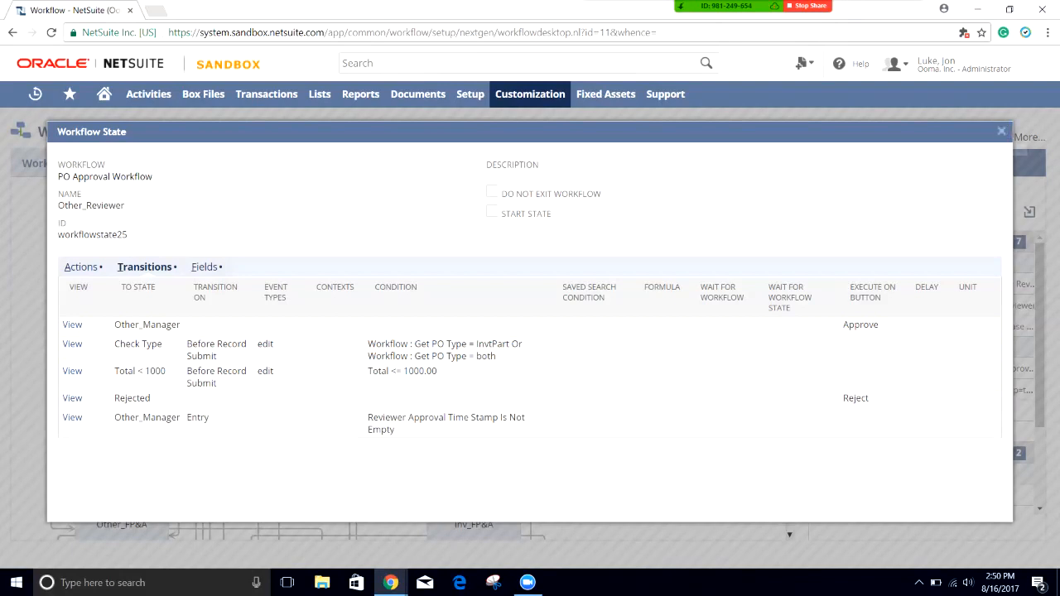
{"action": "left_click", "coordinate": [1001, 131]}
Step: Open Other_Manager's transitions and highlight its Approve routes to Other_VP and Other_FP&A
{"action": "left_click", "coordinate": [294, 364]}
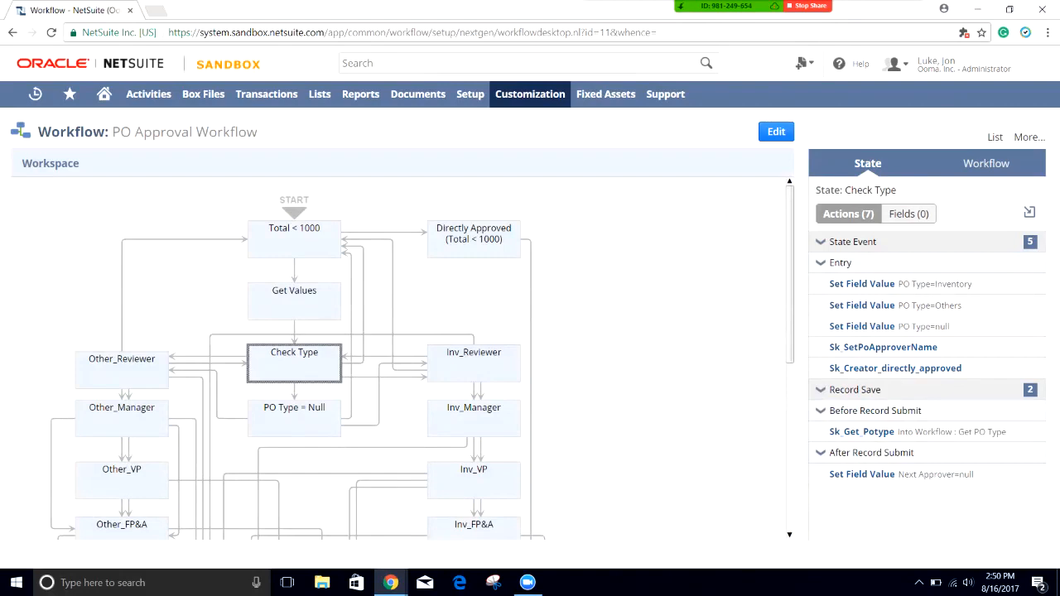
{"action": "double_click", "coordinate": [122, 414]}
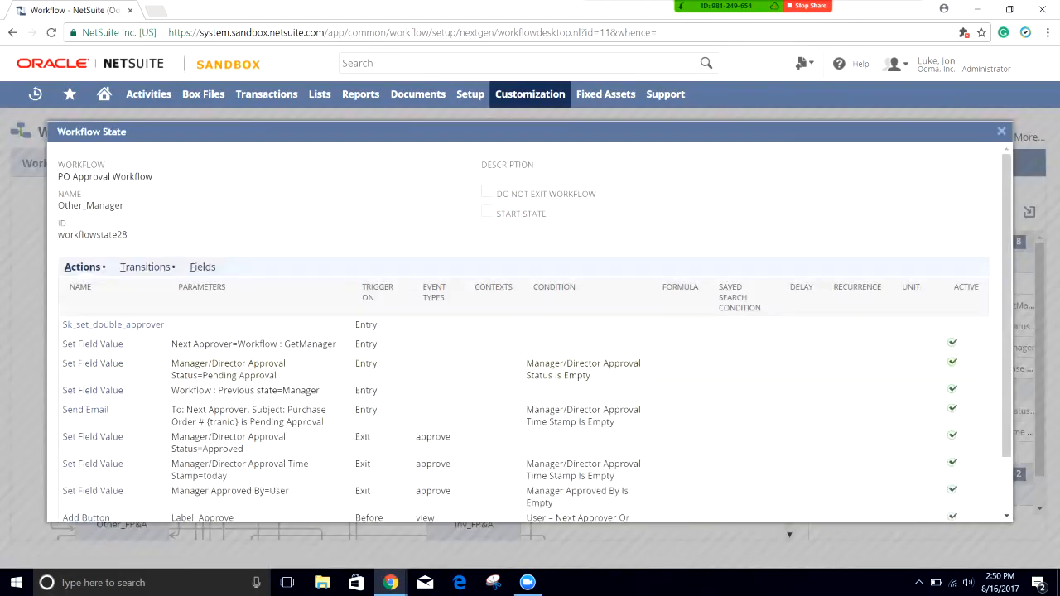
{"action": "scroll", "coordinate": [530, 348], "scroll_direction": "down", "scroll_amount": 2}
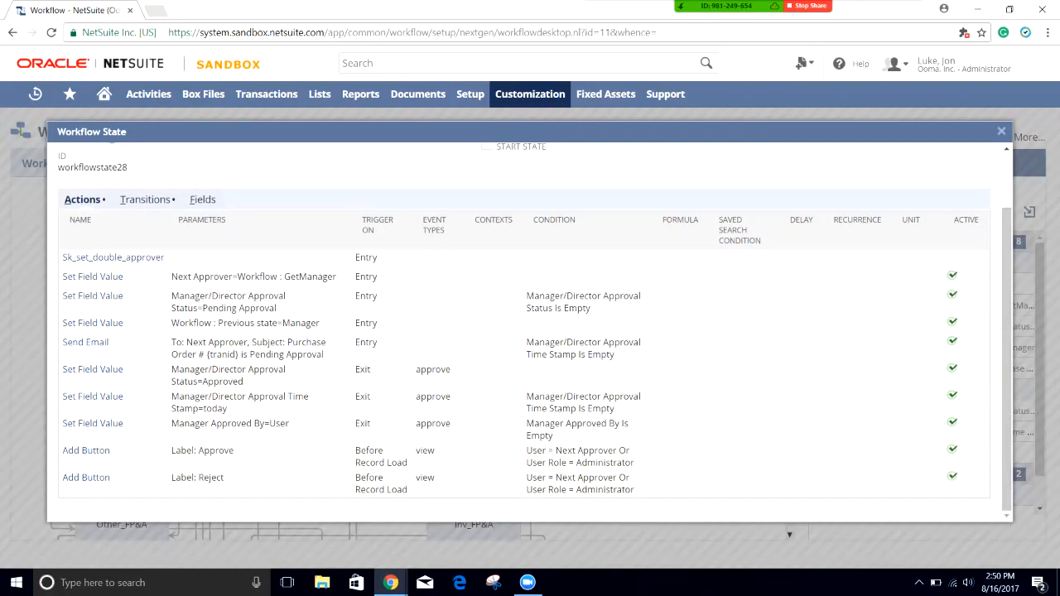
{"action": "left_click", "coordinate": [145, 199]}
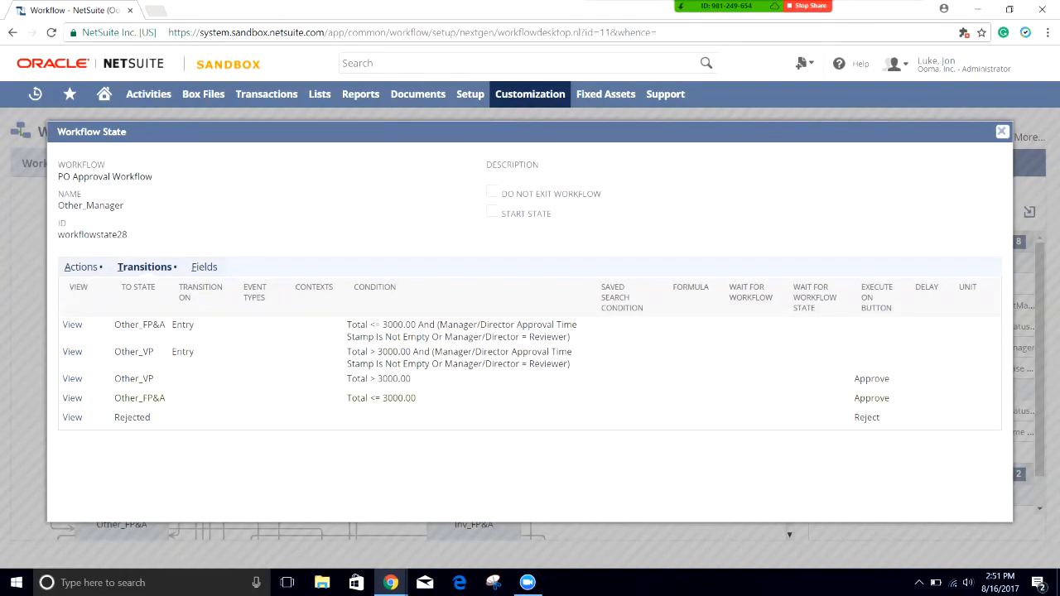
{"action": "left_click_drag", "start_coordinate": [168, 398], "coordinate": [114, 398]}
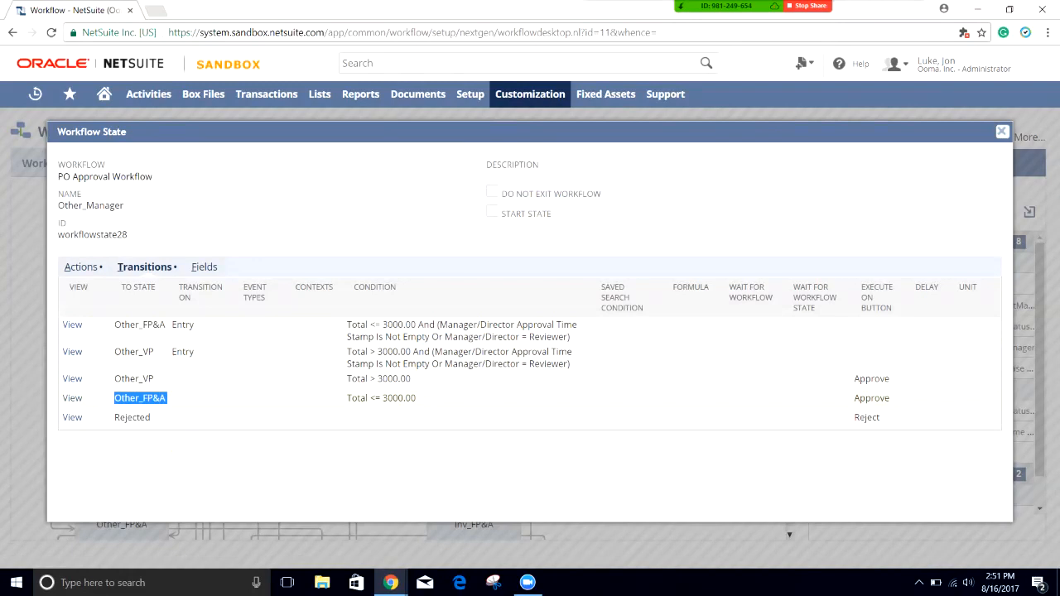
{"action": "left_click_drag", "start_coordinate": [154, 379], "coordinate": [115, 378]}
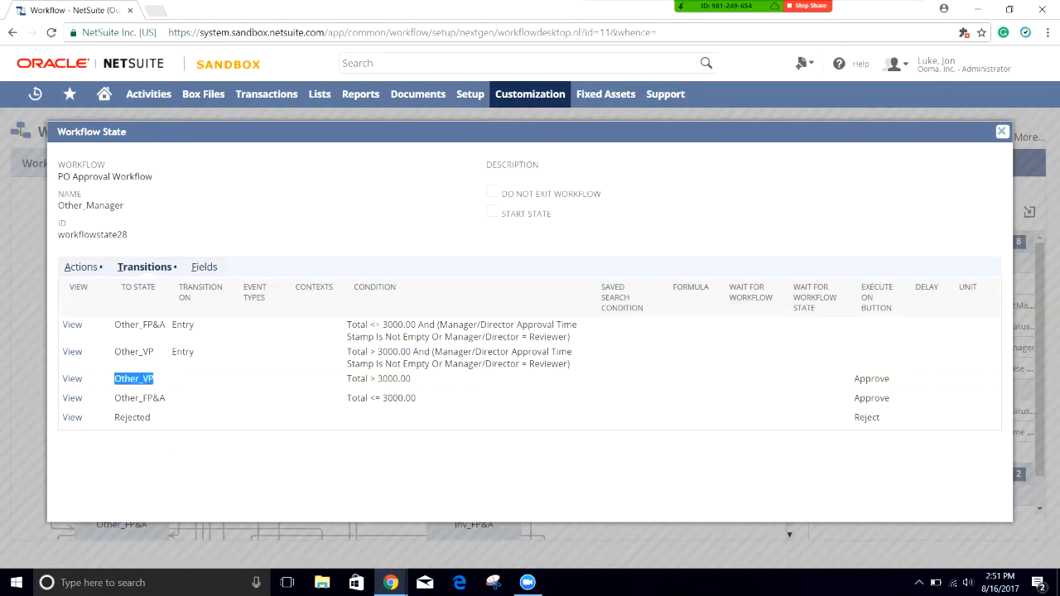
{"action": "left_click_drag", "start_coordinate": [189, 380], "coordinate": [188, 399]}
{"action": "left_click", "coordinate": [187, 399]}
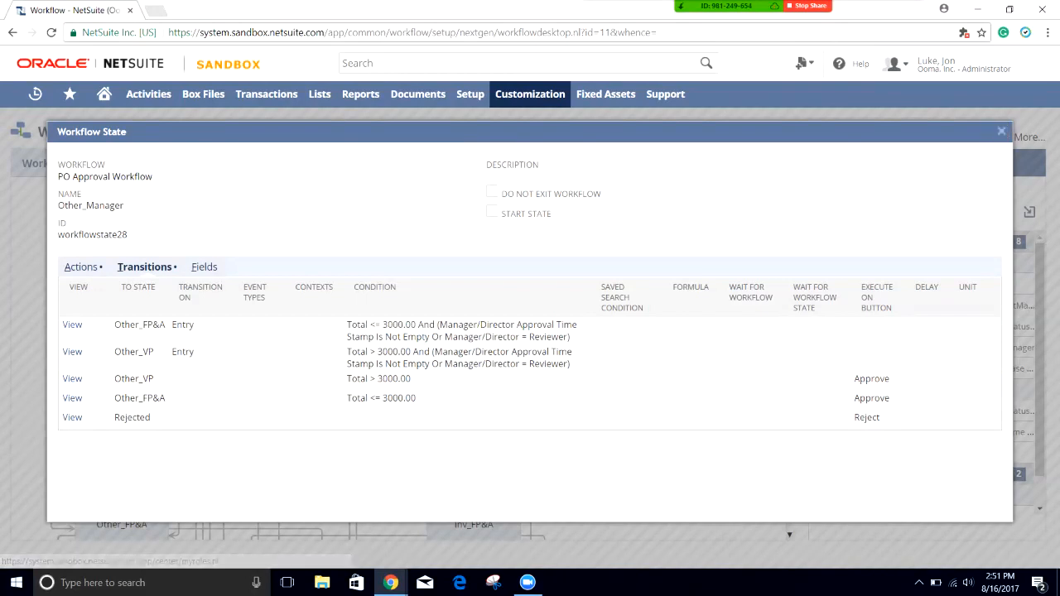
Step: Open Other_VP's transitions and highlight its Approve and Entry routes to Other_FP&A with the VP condition
{"action": "left_click", "coordinate": [1002, 131]}
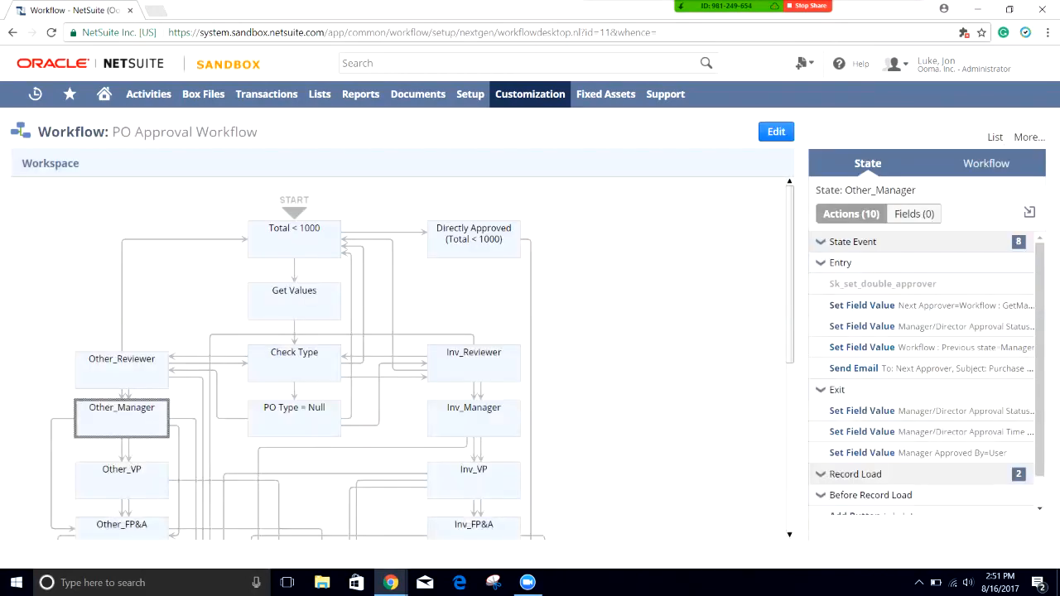
{"action": "scroll", "coordinate": [402, 358], "scroll_direction": "down", "scroll_amount": 2}
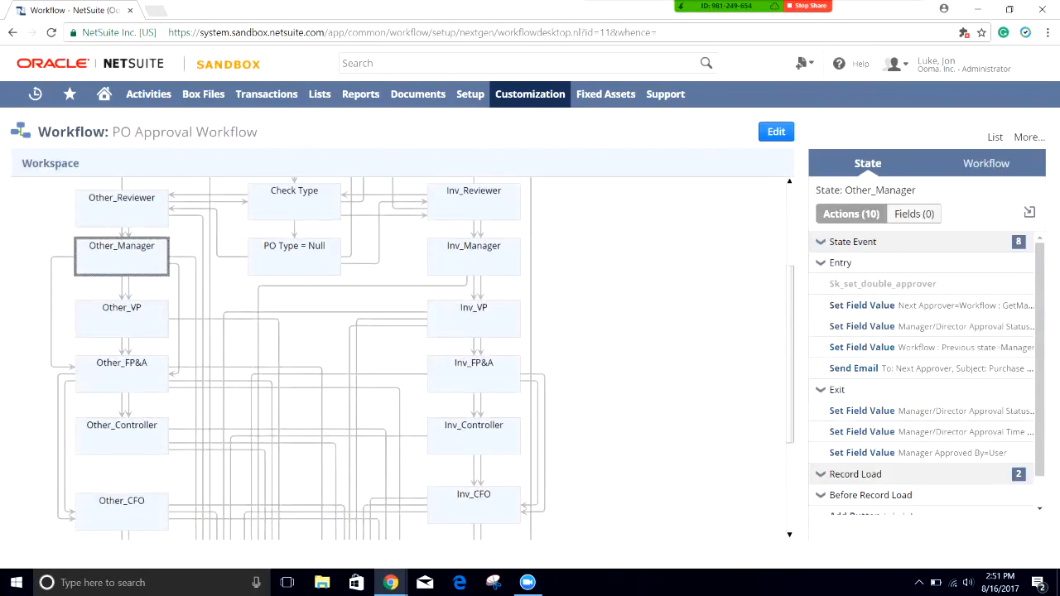
{"action": "double_click", "coordinate": [122, 319]}
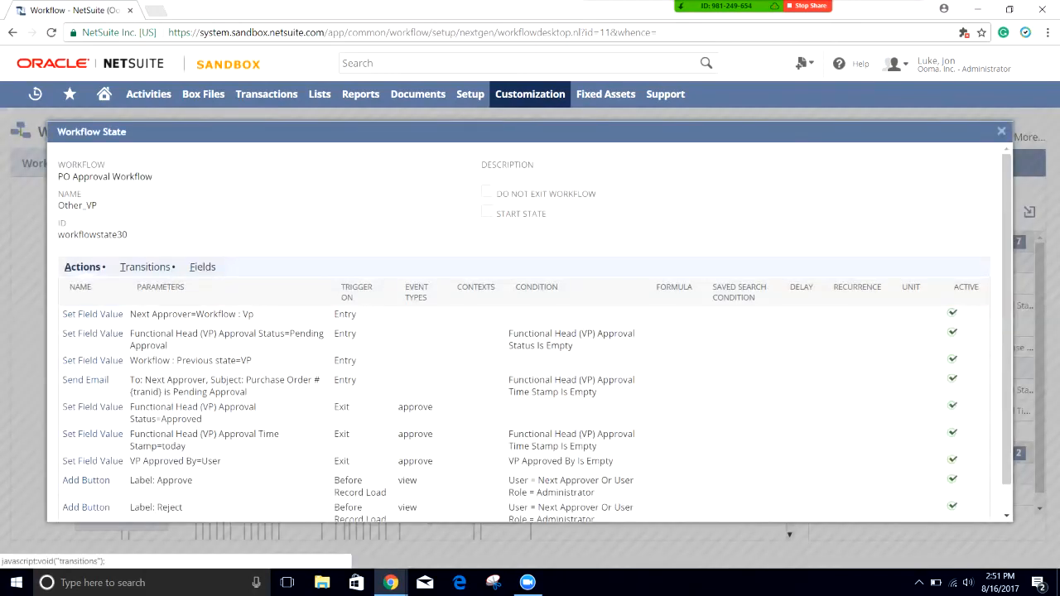
{"action": "scroll", "coordinate": [530, 331], "scroll_direction": "down", "scroll_amount": 1}
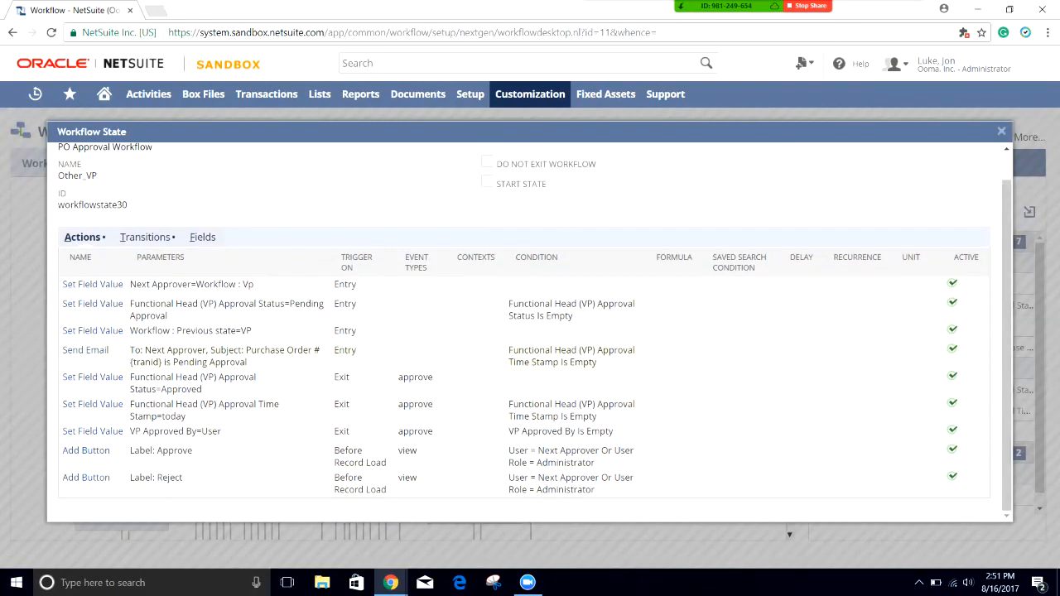
{"action": "left_click", "coordinate": [146, 238]}
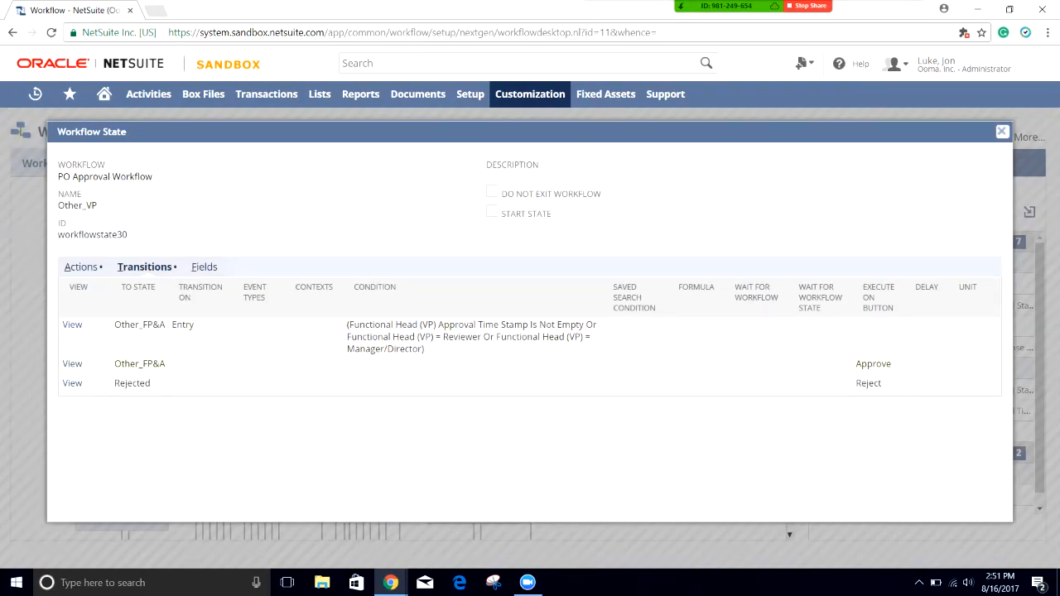
{"action": "left_click_drag", "start_coordinate": [167, 363], "coordinate": [115, 363]}
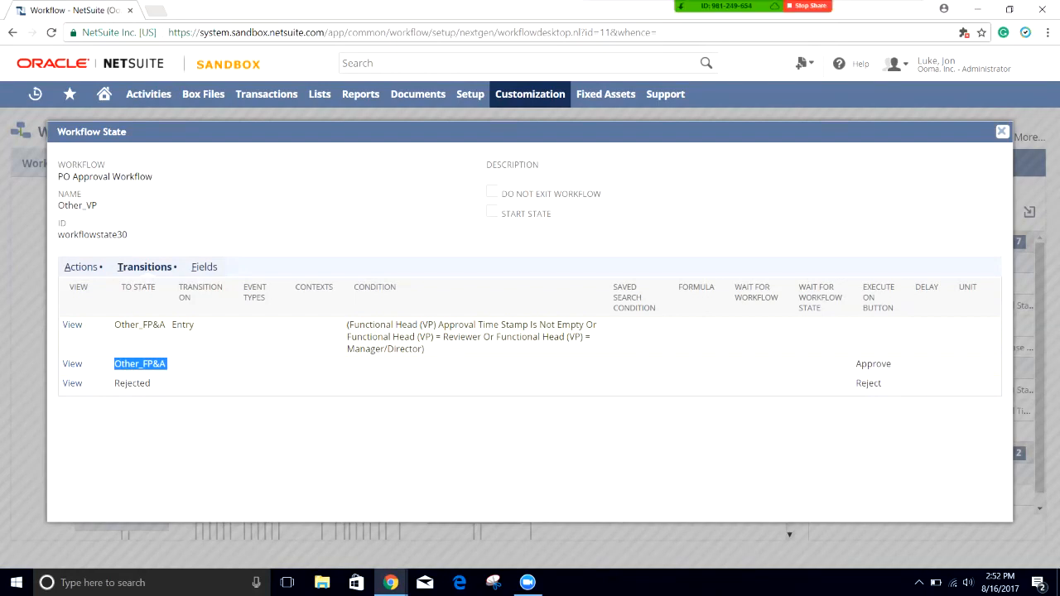
{"action": "left_click_drag", "start_coordinate": [424, 348], "coordinate": [114, 324]}
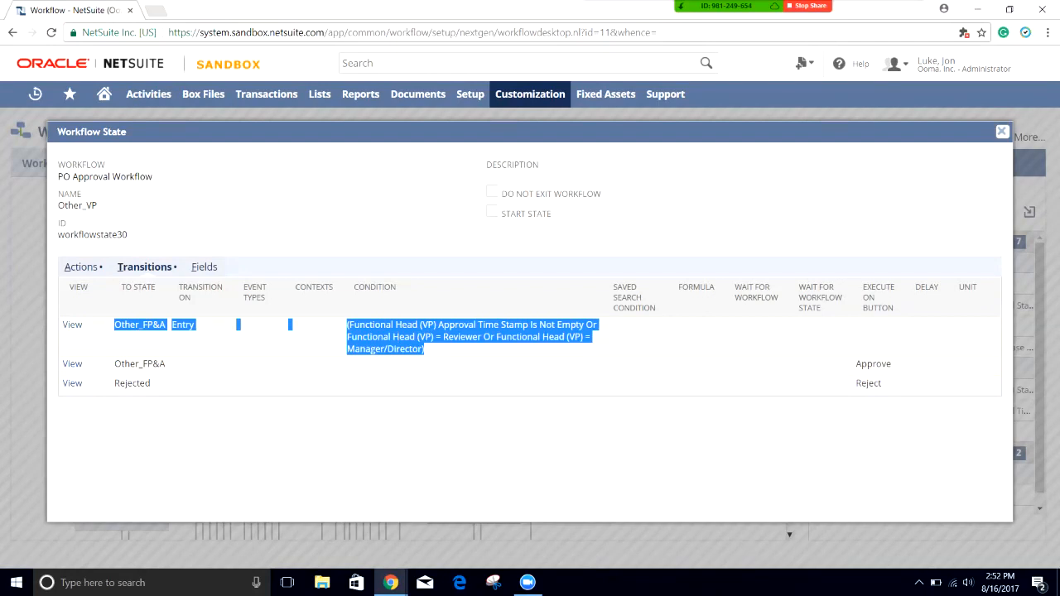
{"action": "left_click", "coordinate": [431, 356]}
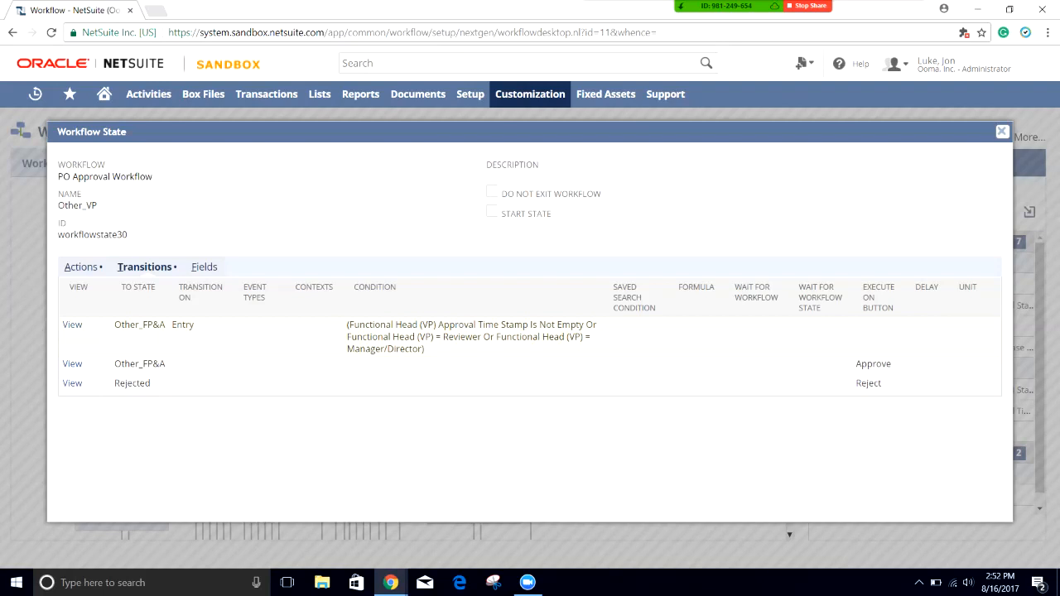
{"action": "left_click_drag", "start_coordinate": [391, 325], "coordinate": [472, 337]}
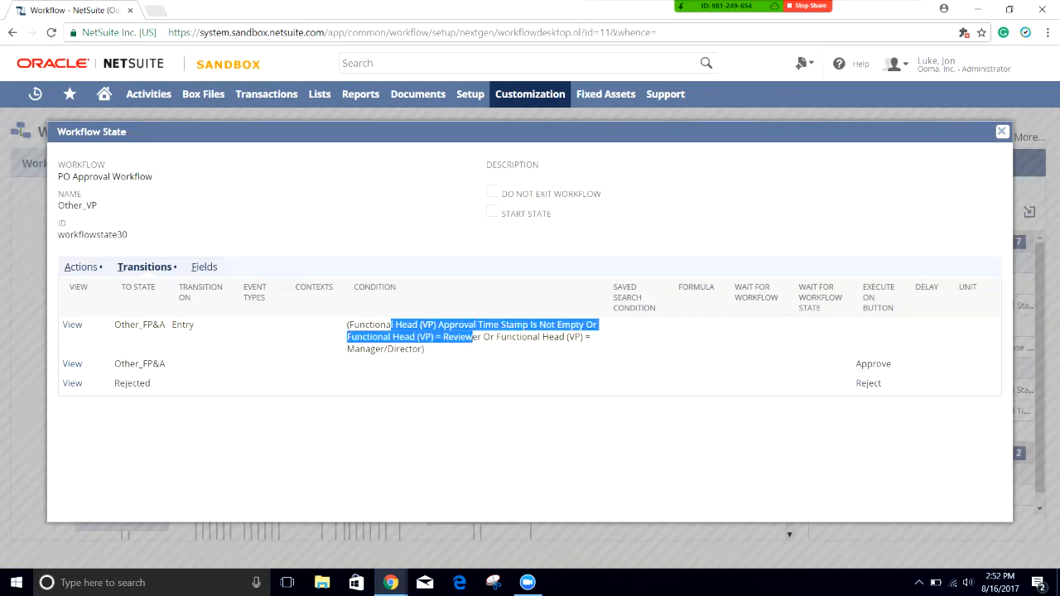
{"action": "left_click", "coordinate": [472, 338]}
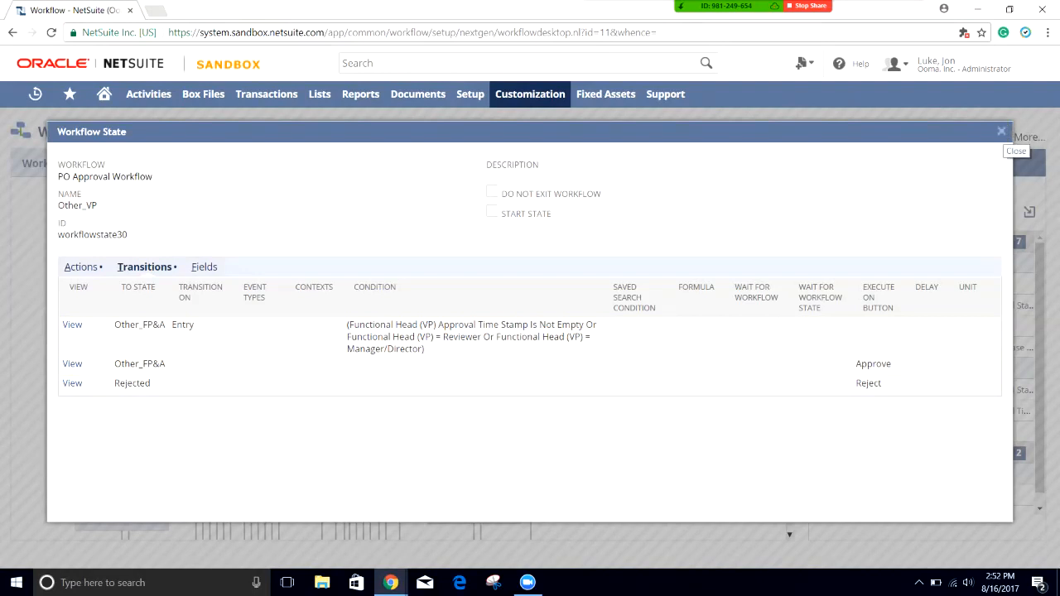
Step: Open Other_FP&A's transitions and mark the Total <= 25000 and Total > 50000 approval conditions
{"action": "left_click", "coordinate": [1001, 131]}
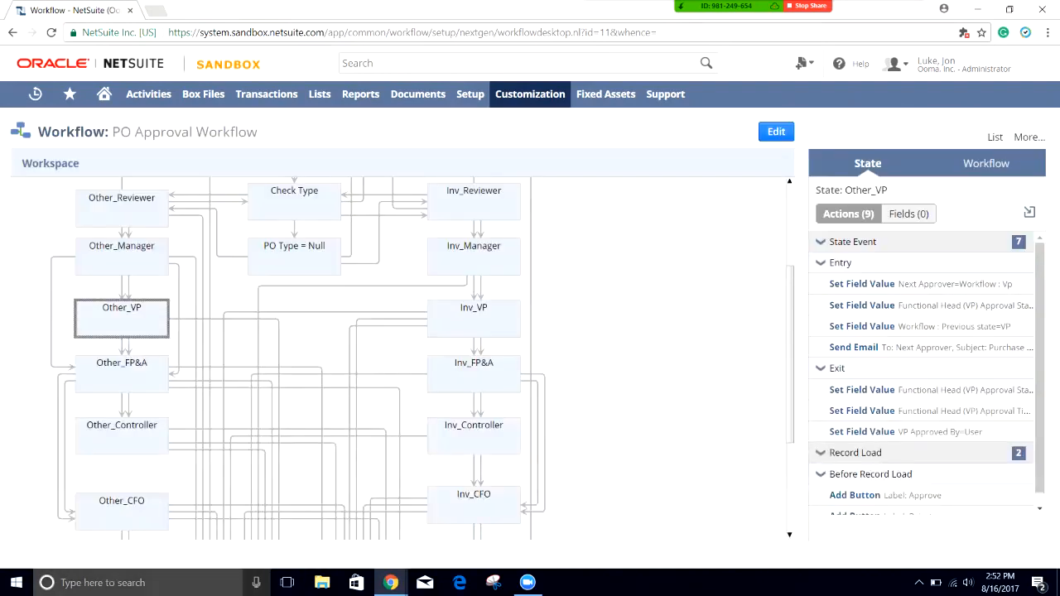
{"action": "double_click", "coordinate": [121, 373]}
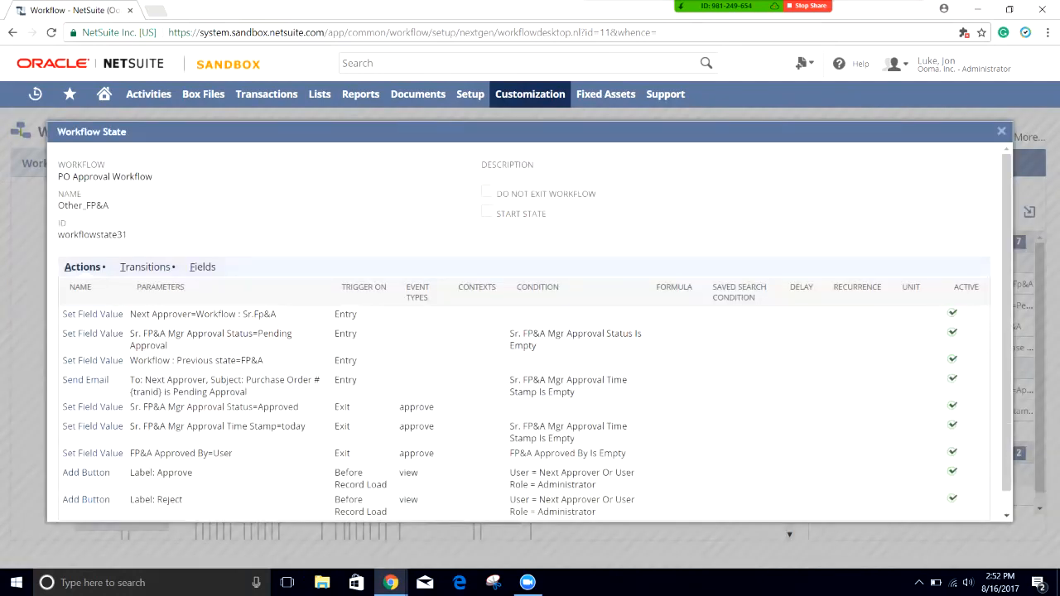
{"action": "left_click", "coordinate": [145, 267]}
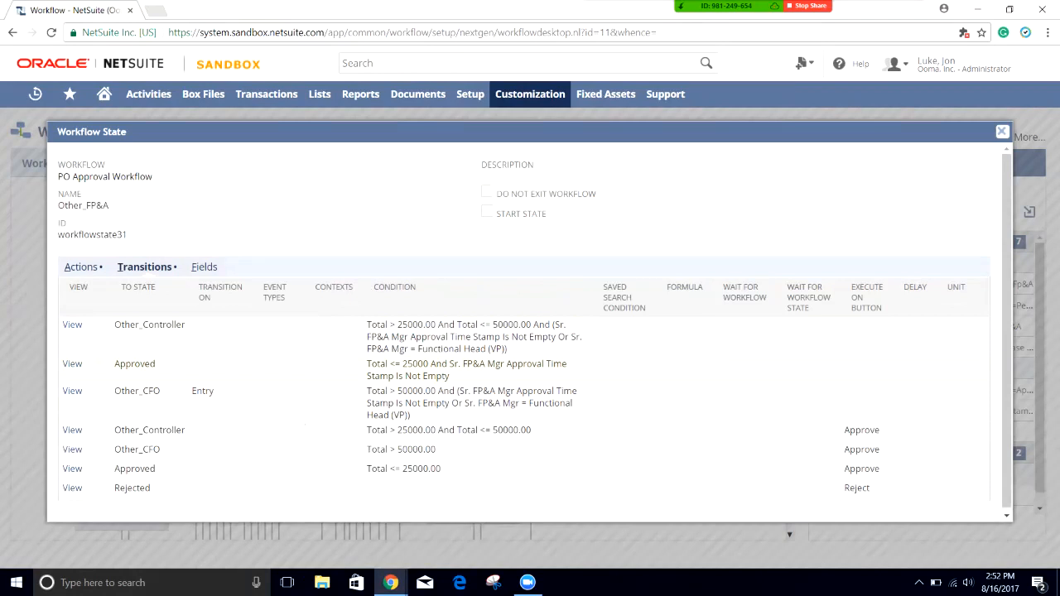
{"action": "left_click_drag", "start_coordinate": [429, 364], "coordinate": [367, 365]}
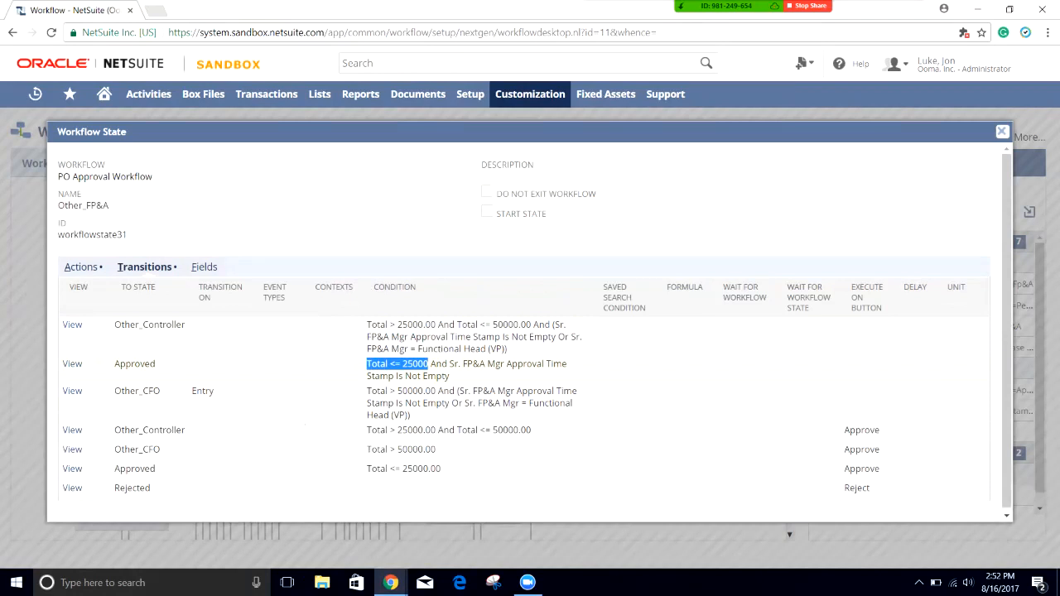
{"action": "left_click_drag", "start_coordinate": [441, 469], "coordinate": [371, 468]}
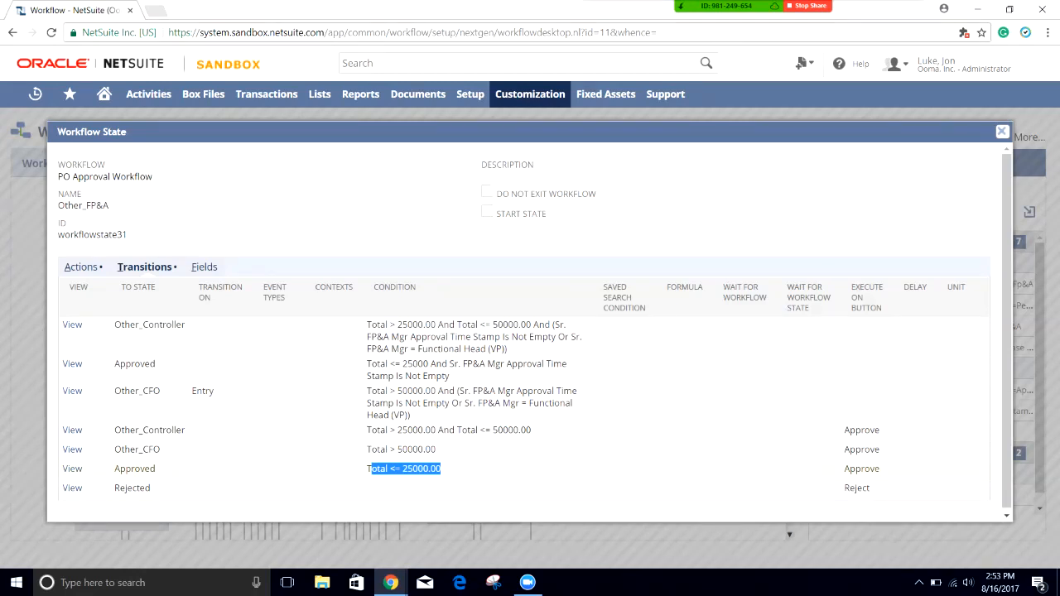
{"action": "left_click", "coordinate": [405, 470]}
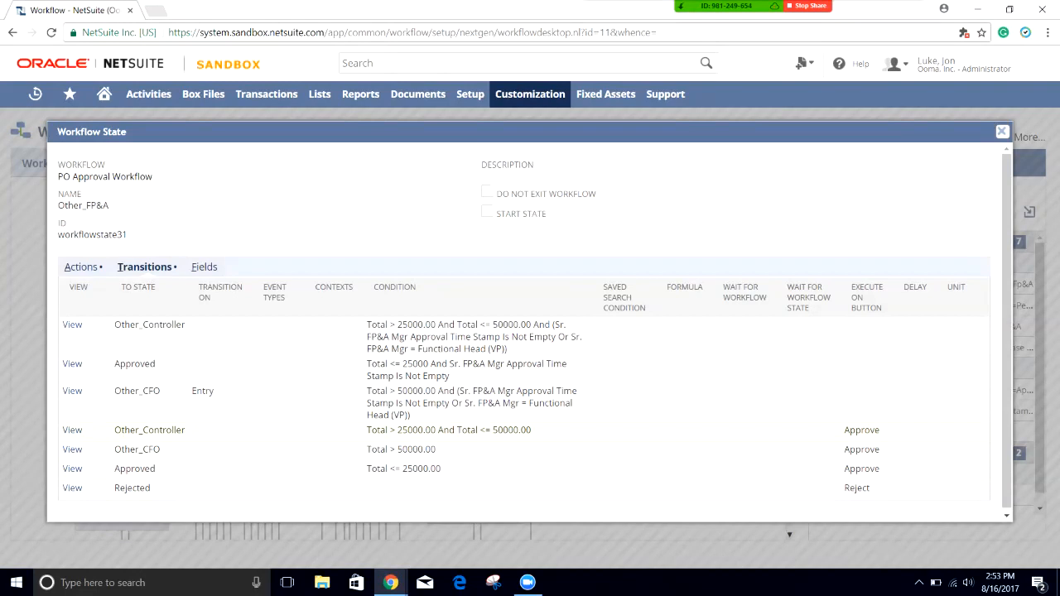
{"action": "left_click_drag", "start_coordinate": [436, 448], "coordinate": [367, 449]}
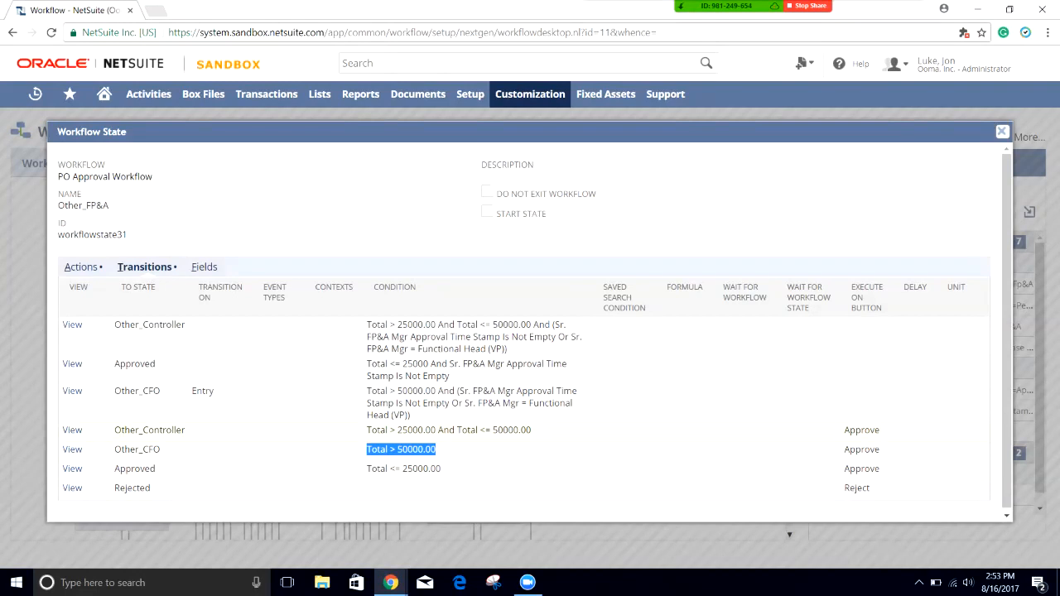
{"action": "left_click_drag", "start_coordinate": [442, 469], "coordinate": [377, 430]}
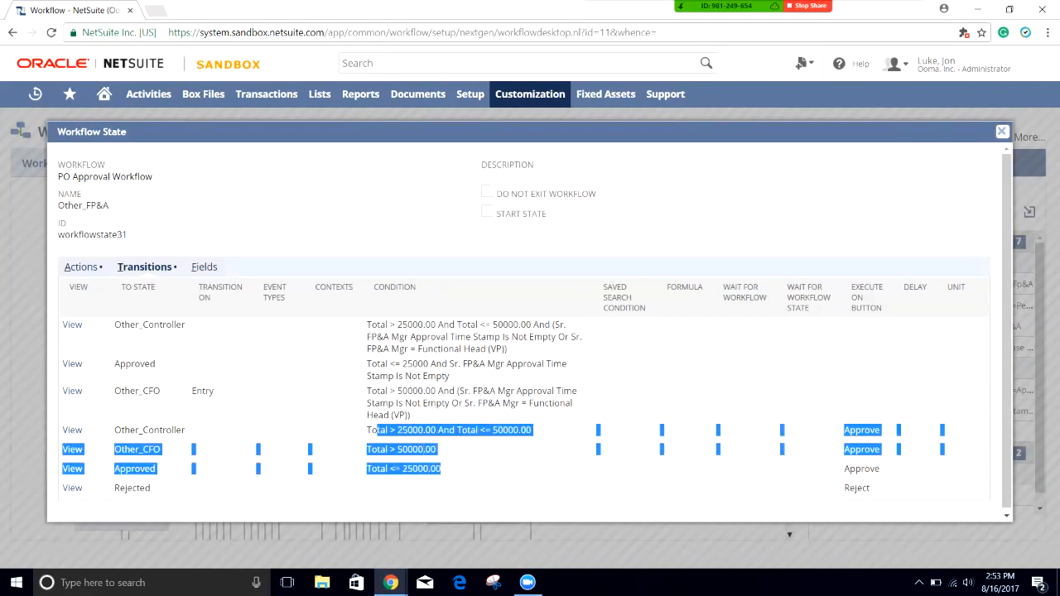
{"action": "left_click", "coordinate": [377, 431]}
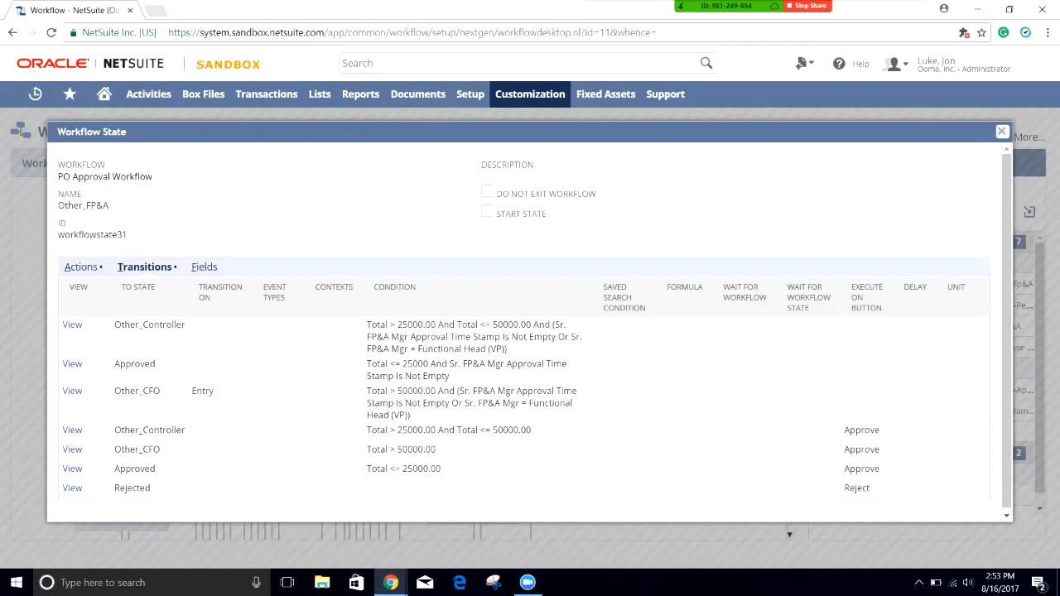
Step: View Other_Controller's transitions, close them, and select Other_CFO to list its 9 actions
{"action": "left_click", "coordinate": [1002, 131]}
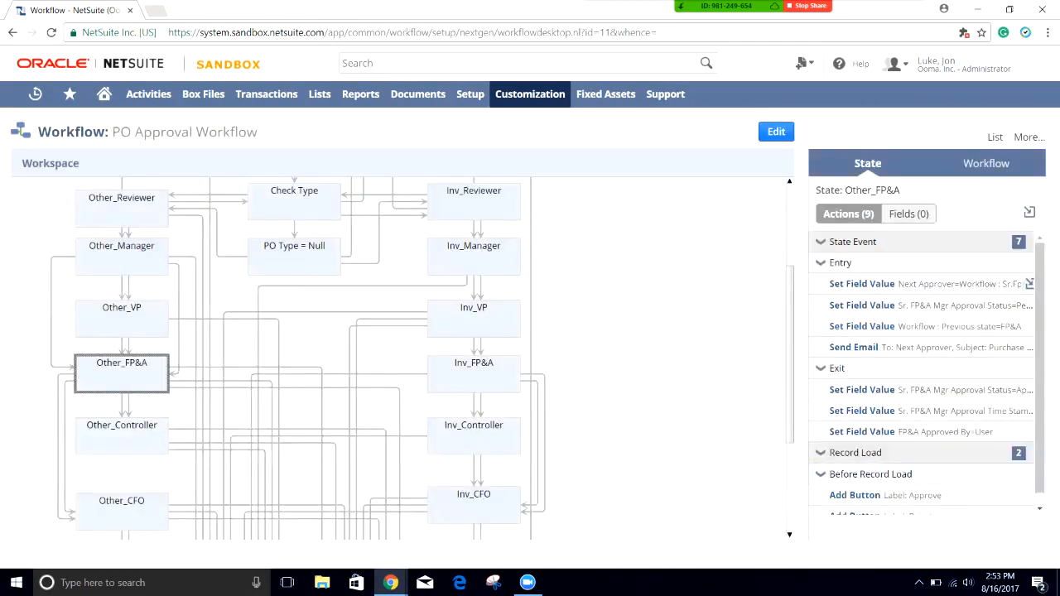
{"action": "scroll", "coordinate": [397, 356], "scroll_direction": "down", "scroll_amount": 3}
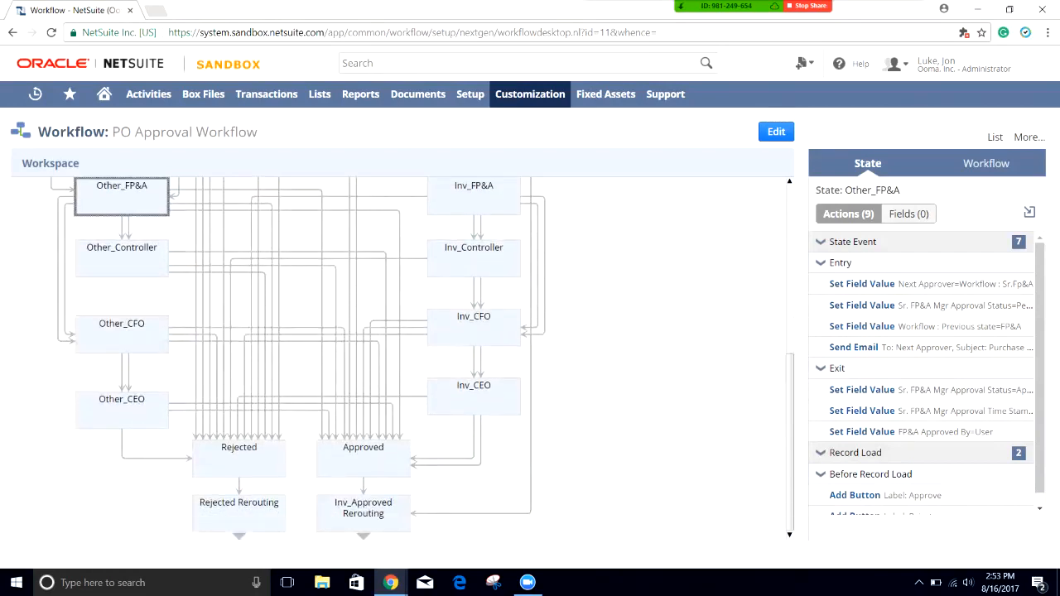
{"action": "double_click", "coordinate": [121, 258]}
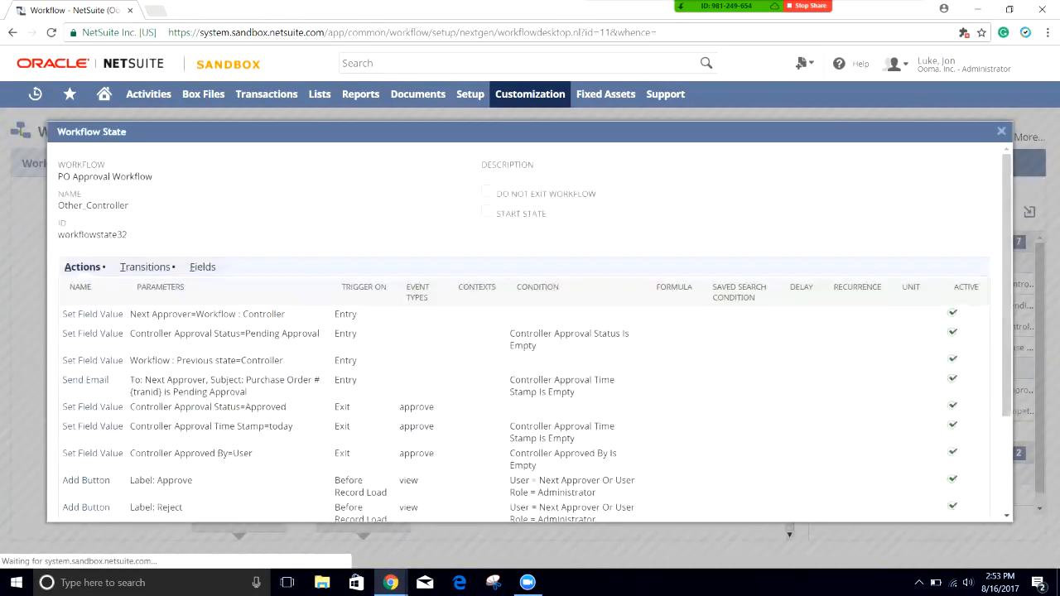
{"action": "left_click", "coordinate": [145, 267]}
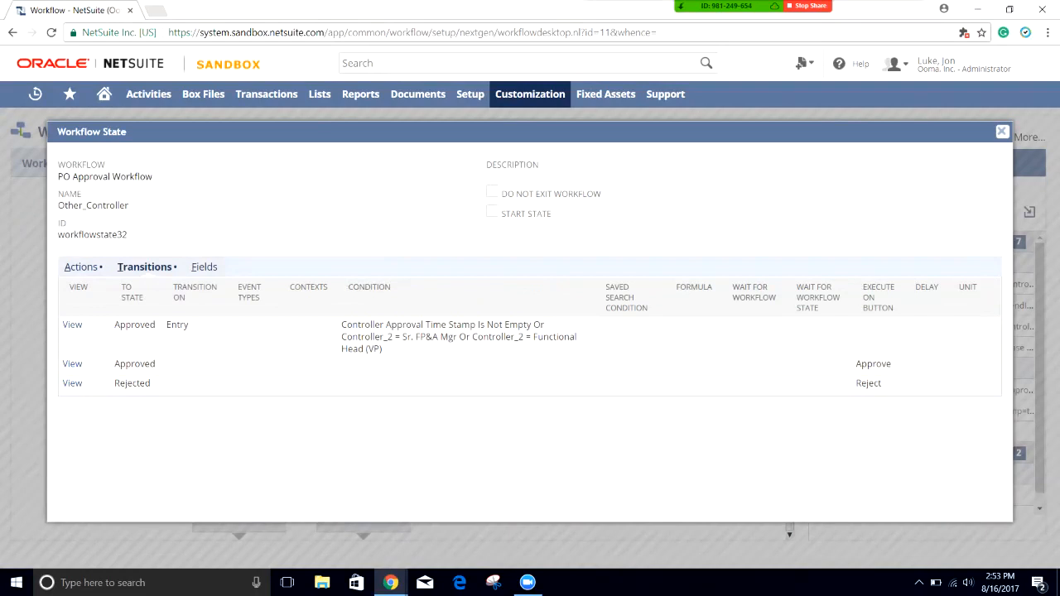
{"action": "left_click", "coordinate": [1001, 131]}
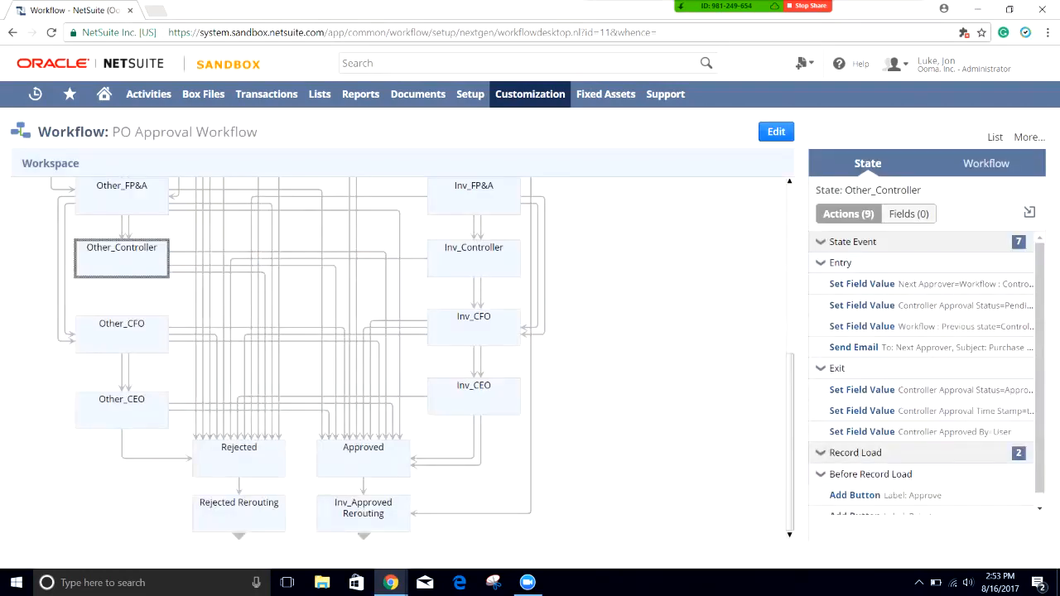
{"action": "left_click", "coordinate": [122, 335]}
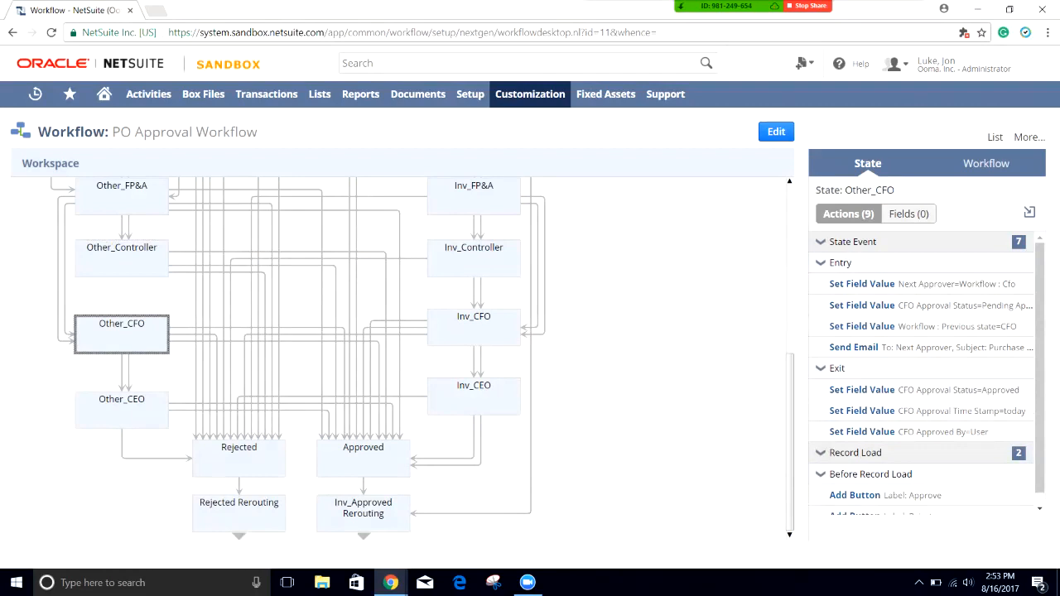
Step: Check Other_CFO's transitions: Other_CEO above 100000 and Approved when Total <= 100000.00
{"action": "double_click", "coordinate": [122, 335]}
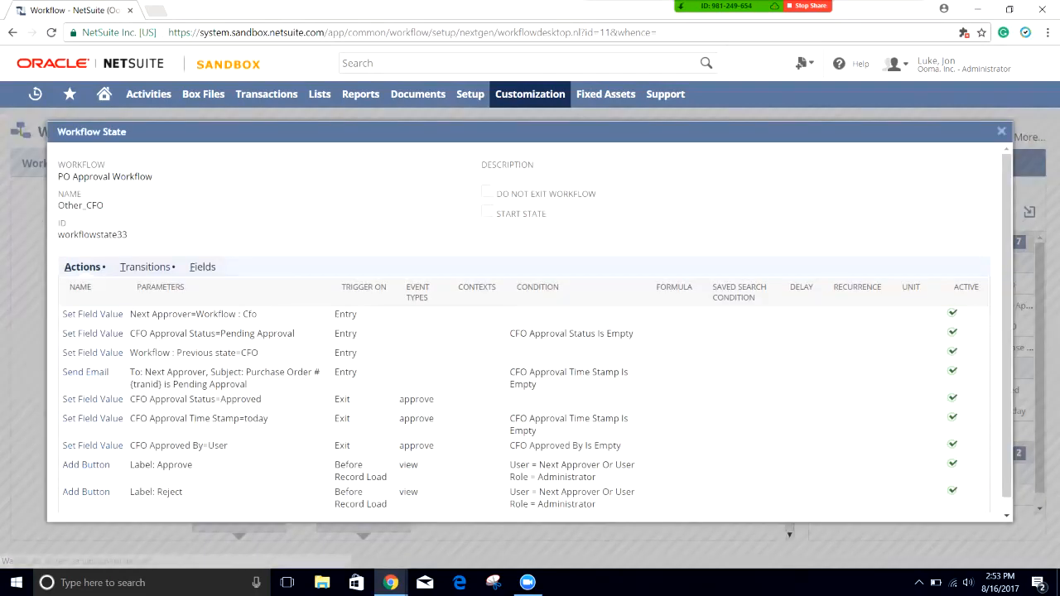
{"action": "left_click", "coordinate": [145, 266]}
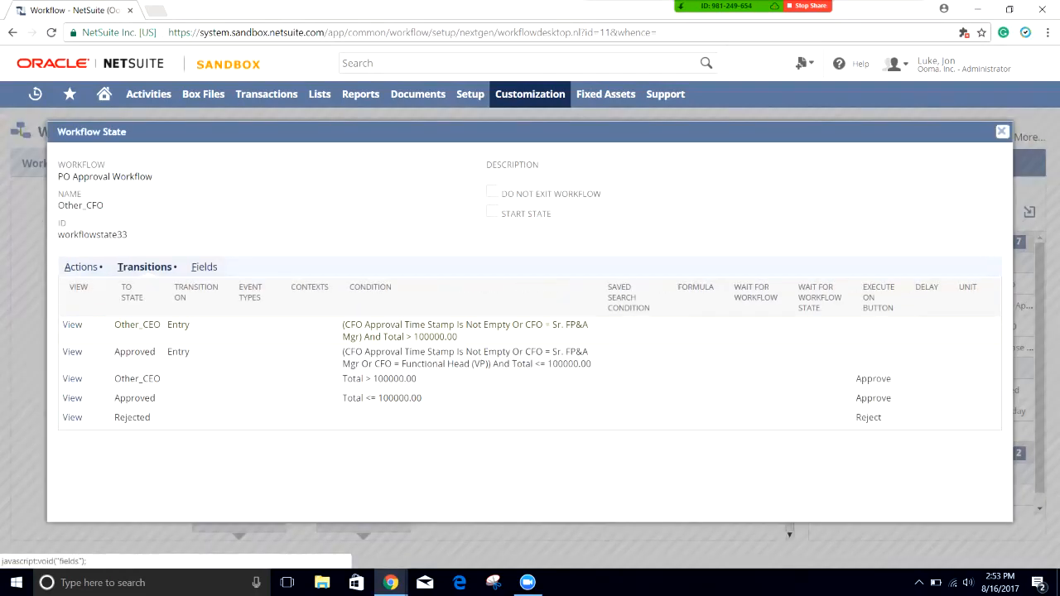
{"action": "double_click", "coordinate": [168, 378]}
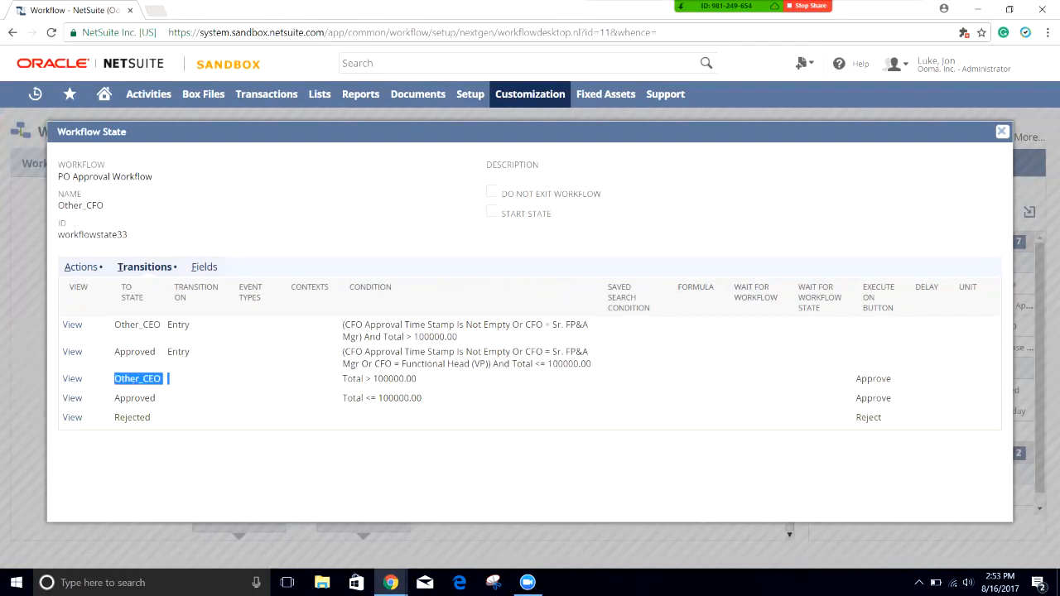
{"action": "double_click", "coordinate": [169, 399]}
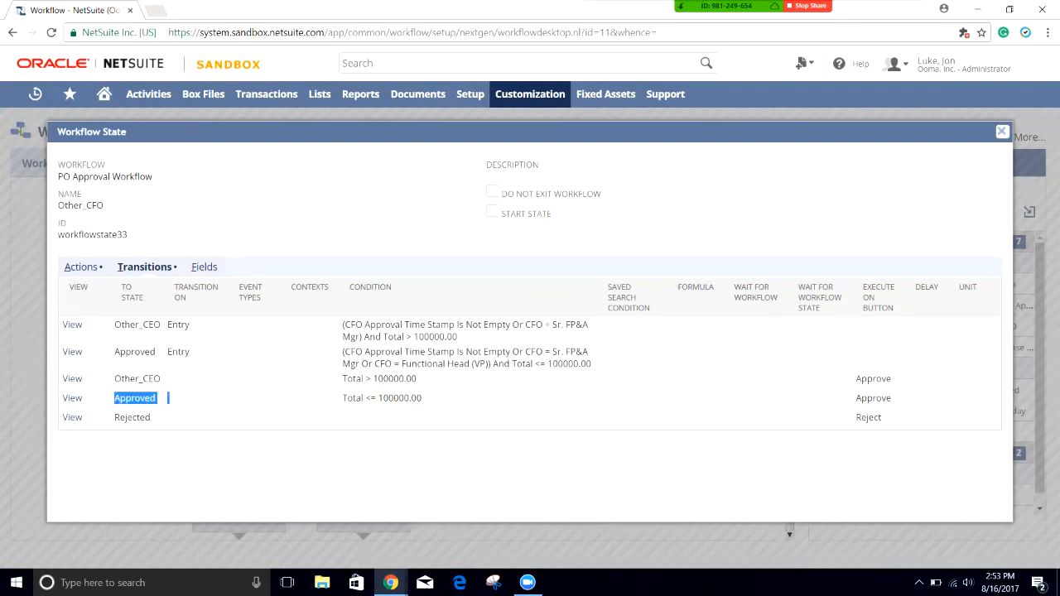
{"action": "left_click_drag", "start_coordinate": [424, 399], "coordinate": [342, 398]}
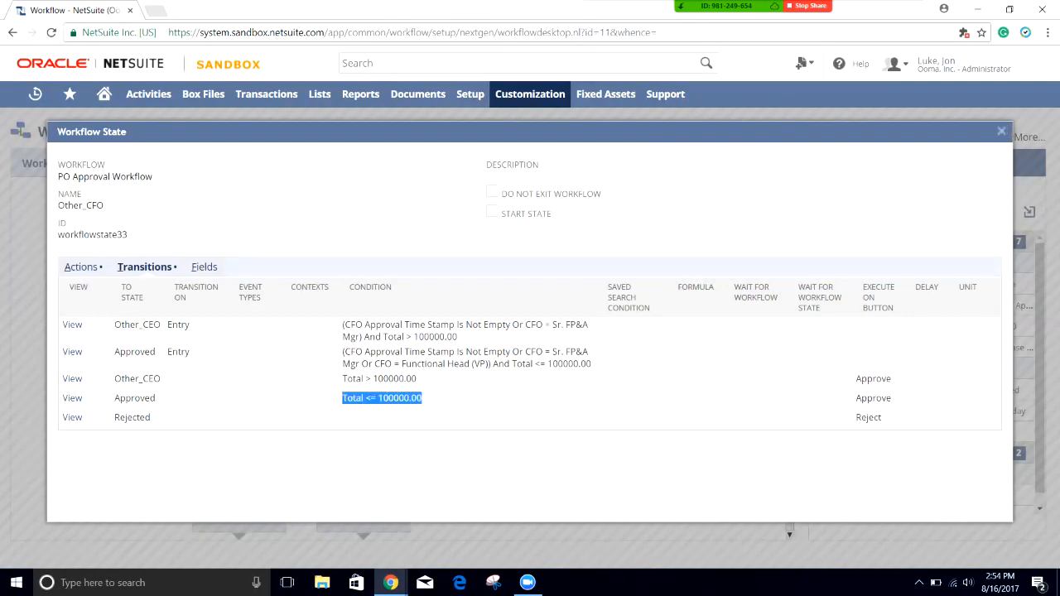
Step: Close Other_CFO's details and open the Approved state's details
{"action": "left_click", "coordinate": [1002, 131]}
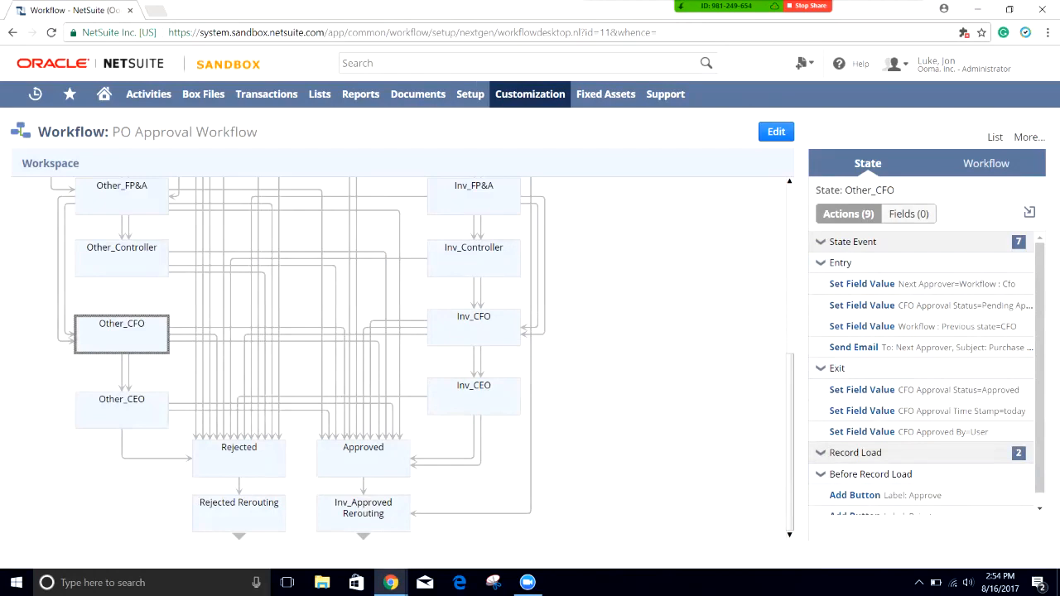
{"action": "scroll", "coordinate": [402, 359], "scroll_direction": "up", "scroll_amount": 1}
{"action": "double_click", "coordinate": [363, 486]}
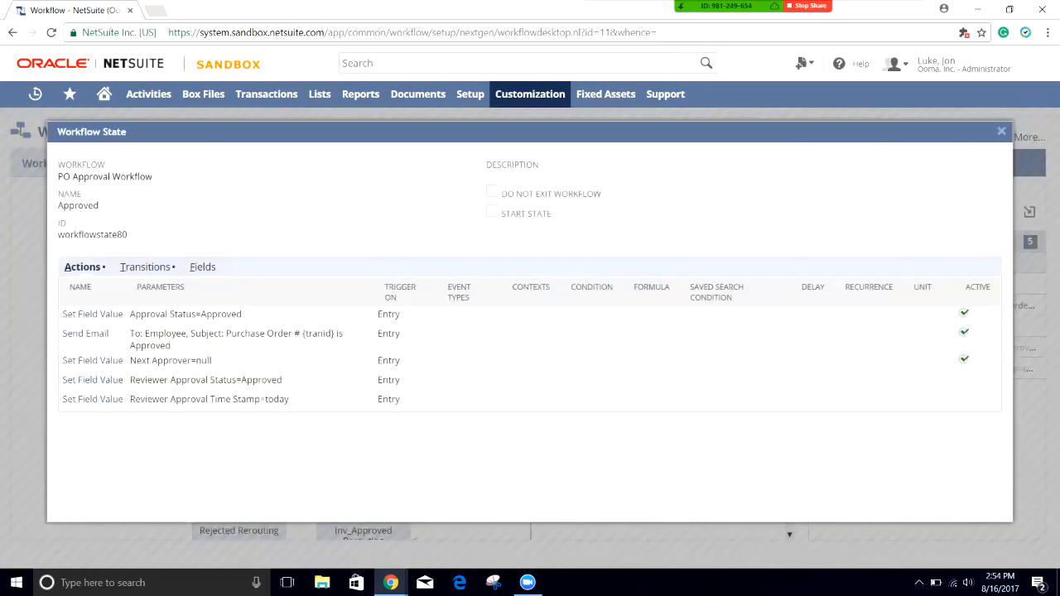
Step: Review Approved's entry actions: Approval Status=Approved, approval e-mail, Next Approver=null, reviewer approval rows
{"action": "left_click_drag", "start_coordinate": [177, 314], "coordinate": [218, 315]}
{"action": "left_click", "coordinate": [233, 315]}
{"action": "left_click_drag", "start_coordinate": [159, 335], "coordinate": [184, 346]}
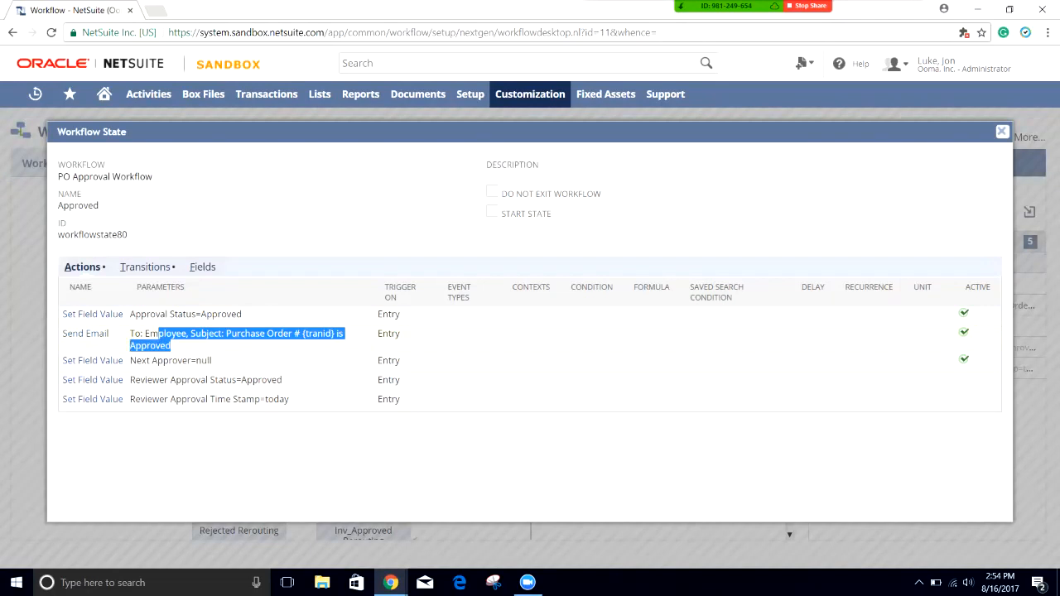
{"action": "left_click", "coordinate": [184, 345]}
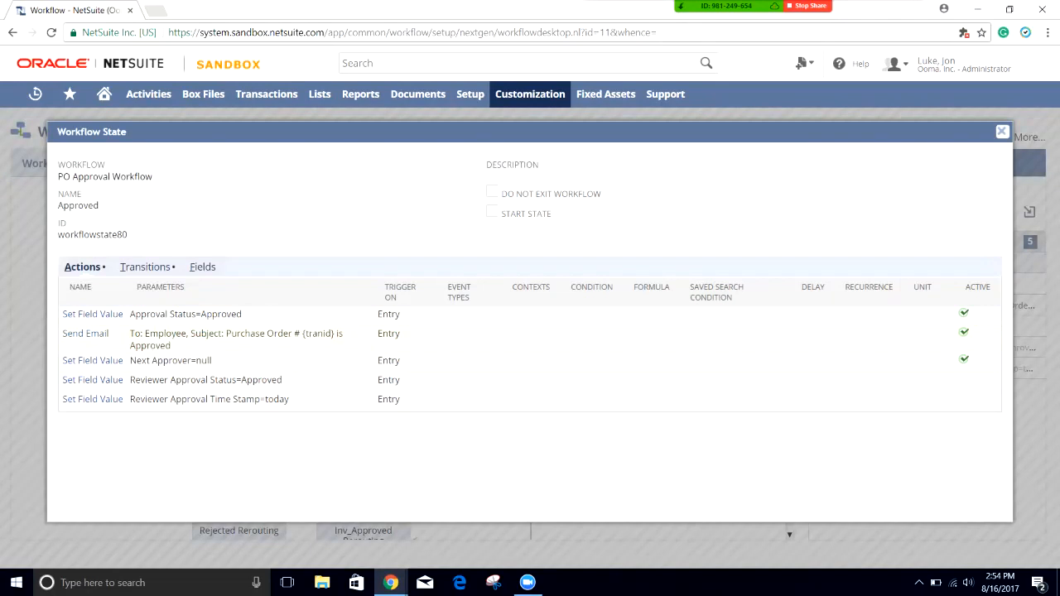
{"action": "left_click_drag", "start_coordinate": [212, 360], "coordinate": [137, 361]}
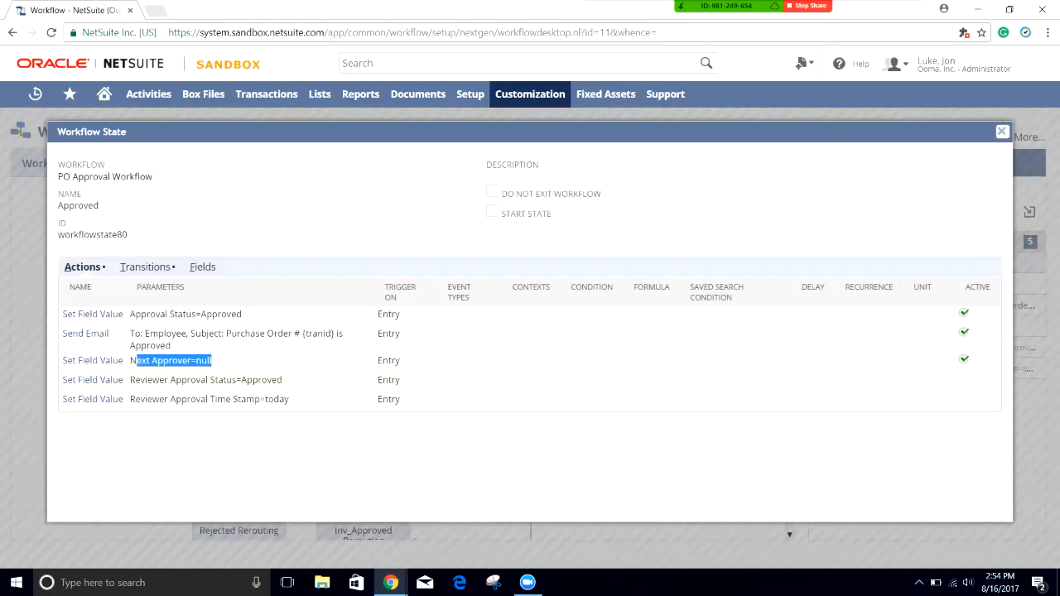
{"action": "left_click_drag", "start_coordinate": [284, 379], "coordinate": [159, 399]}
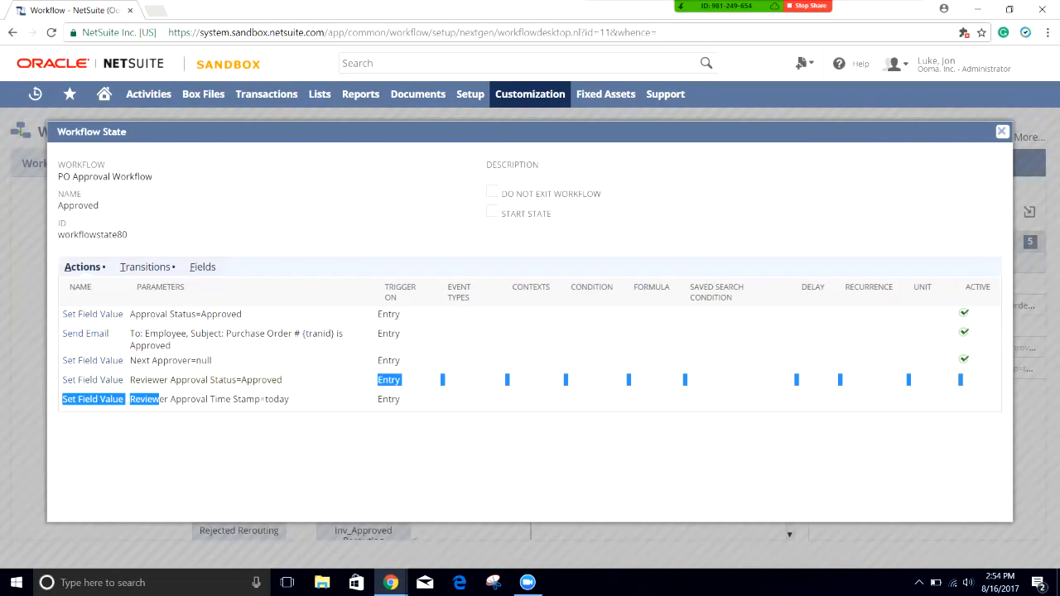
{"action": "left_click", "coordinate": [159, 399]}
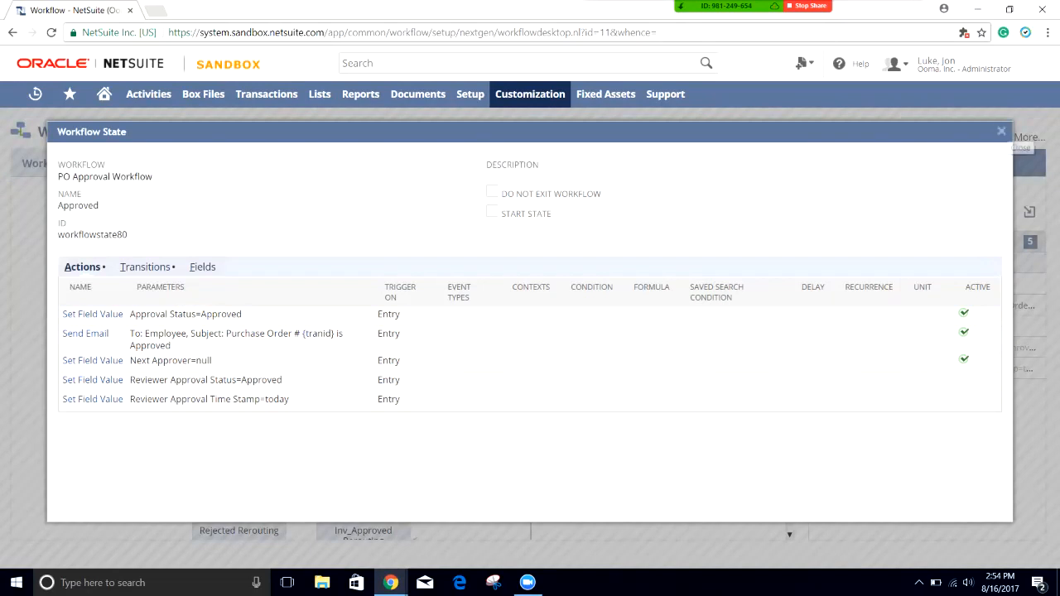
Step: Close the Approved state's details and show the overall workflow summary on the diagram
{"action": "left_click", "coordinate": [1001, 131]}
{"action": "left_click", "coordinate": [667, 348]}
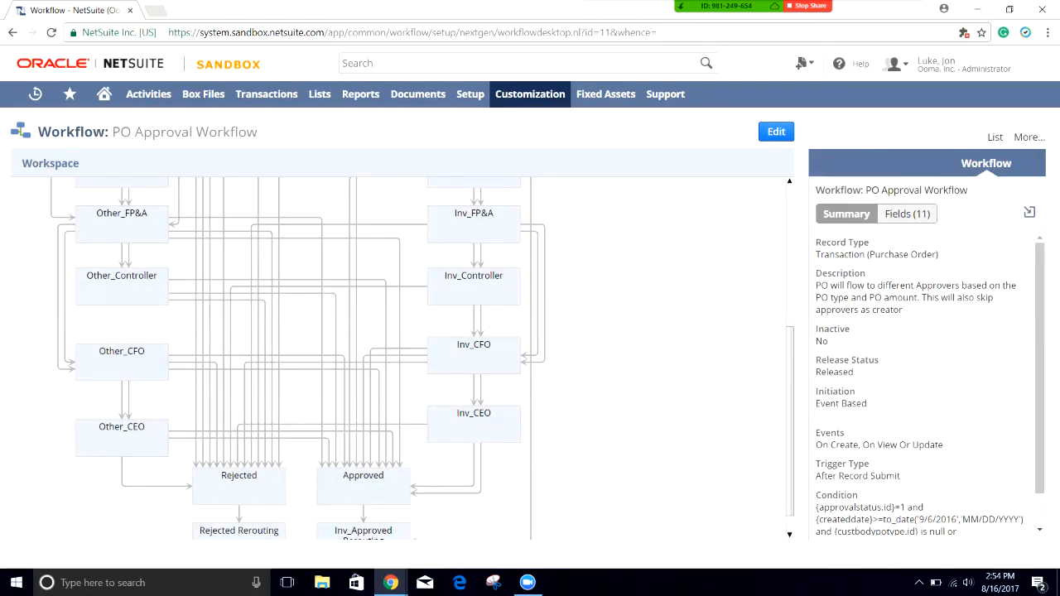
{"action": "scroll", "coordinate": [397, 356], "scroll_direction": "up", "scroll_amount": 2}
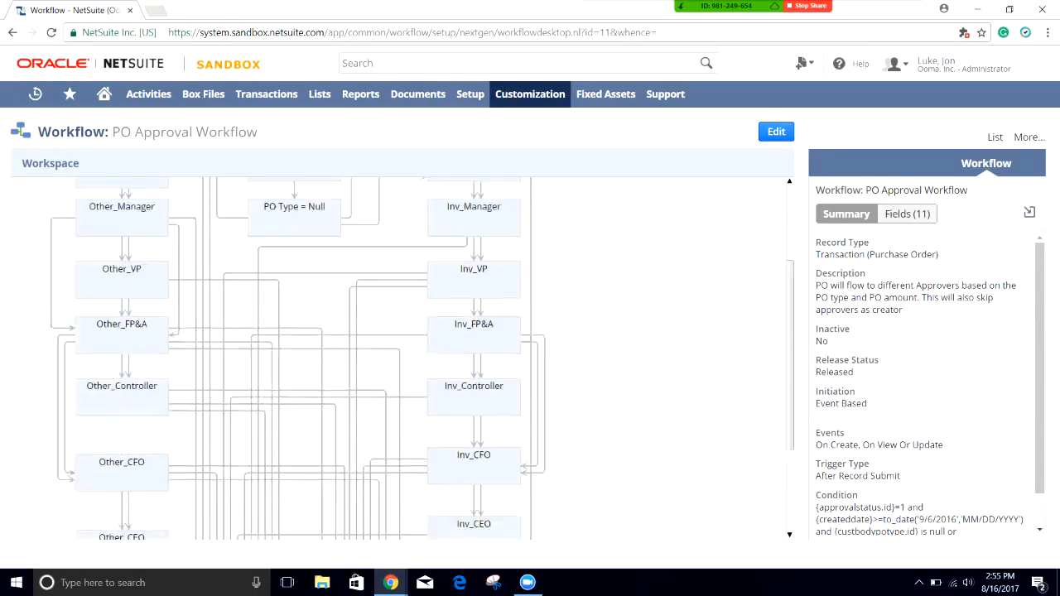
{"action": "scroll", "coordinate": [398, 356], "scroll_direction": "down", "scroll_amount": 2}
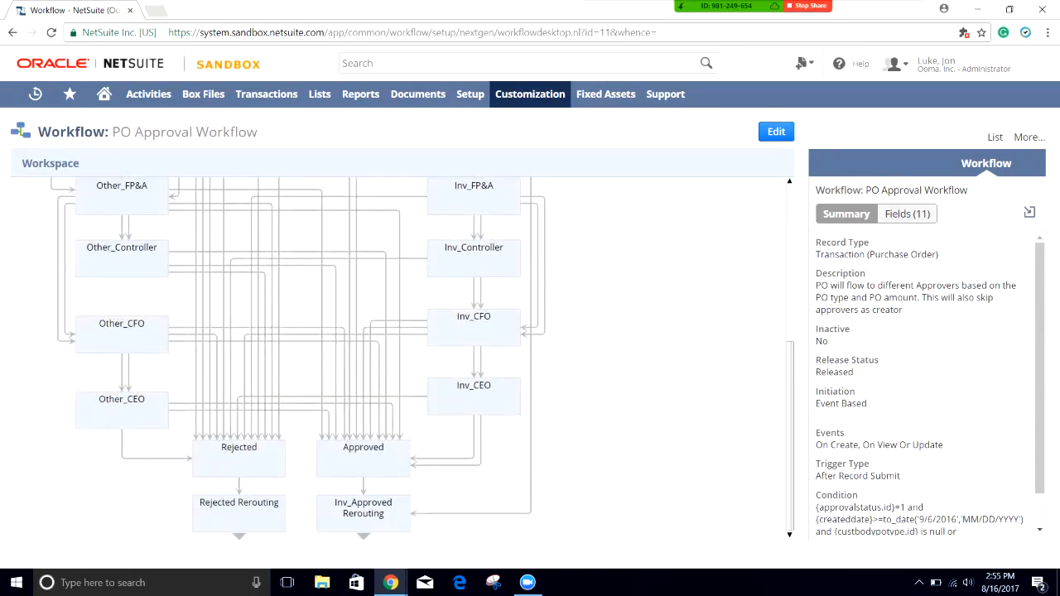
{"action": "double_click", "coordinate": [238, 458]}
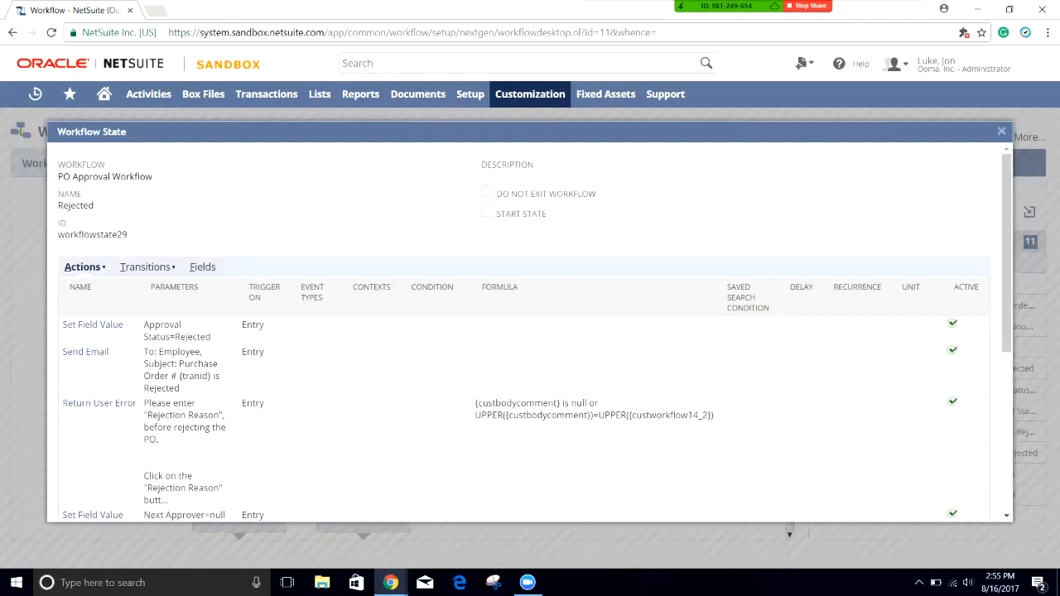
{"action": "left_click", "coordinate": [146, 266]}
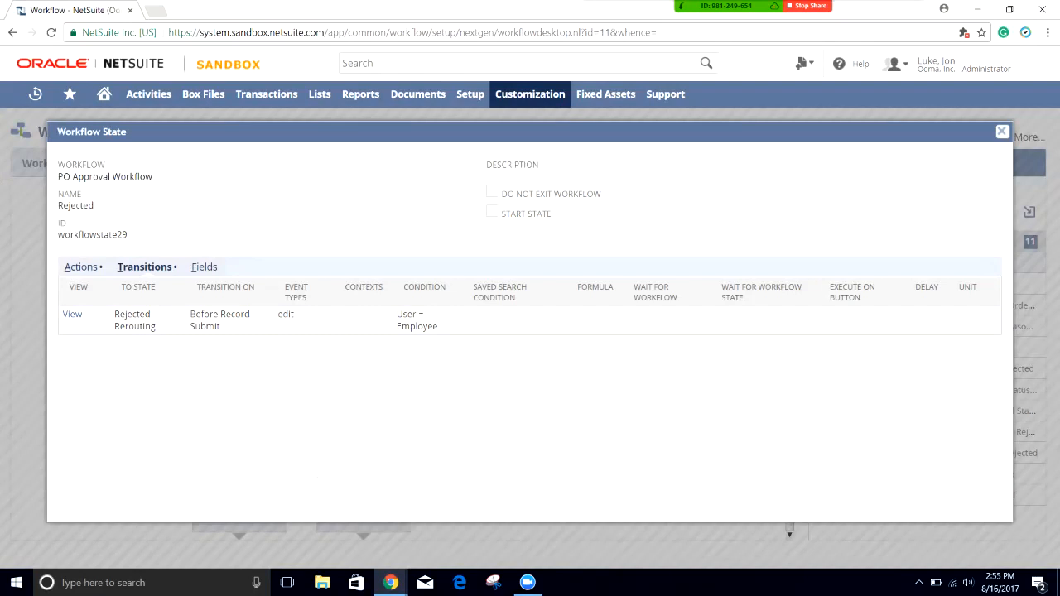
{"action": "left_click", "coordinate": [82, 266]}
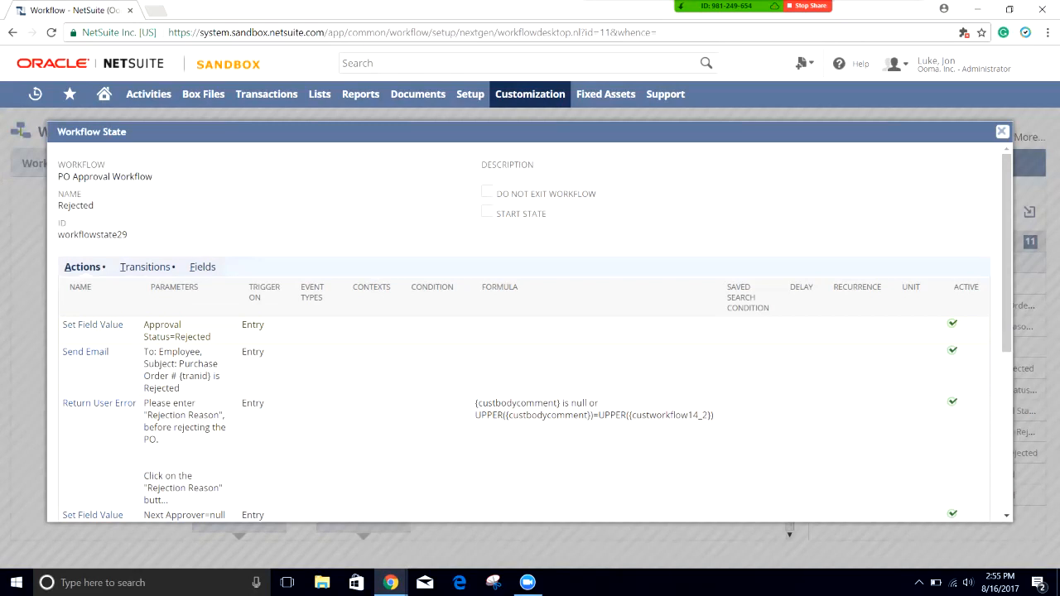
{"action": "left_click_drag", "start_coordinate": [150, 324], "coordinate": [193, 337]}
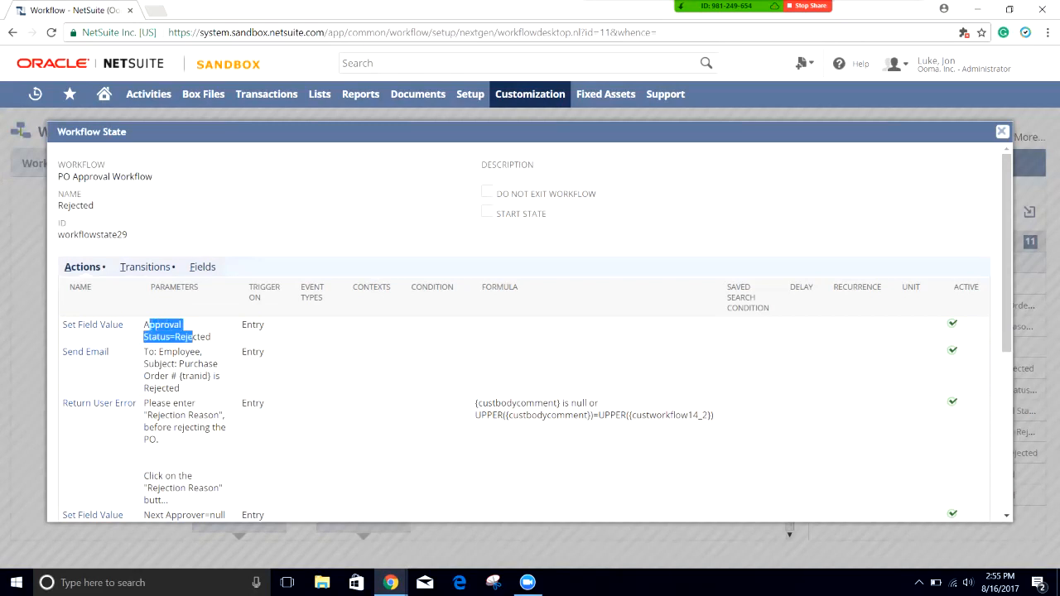
{"action": "left_click", "coordinate": [870, 357]}
{"action": "left_click_drag", "start_coordinate": [1006, 249], "coordinate": [1006, 348]}
{"action": "left_click_drag", "start_coordinate": [180, 194], "coordinate": [154, 170]}
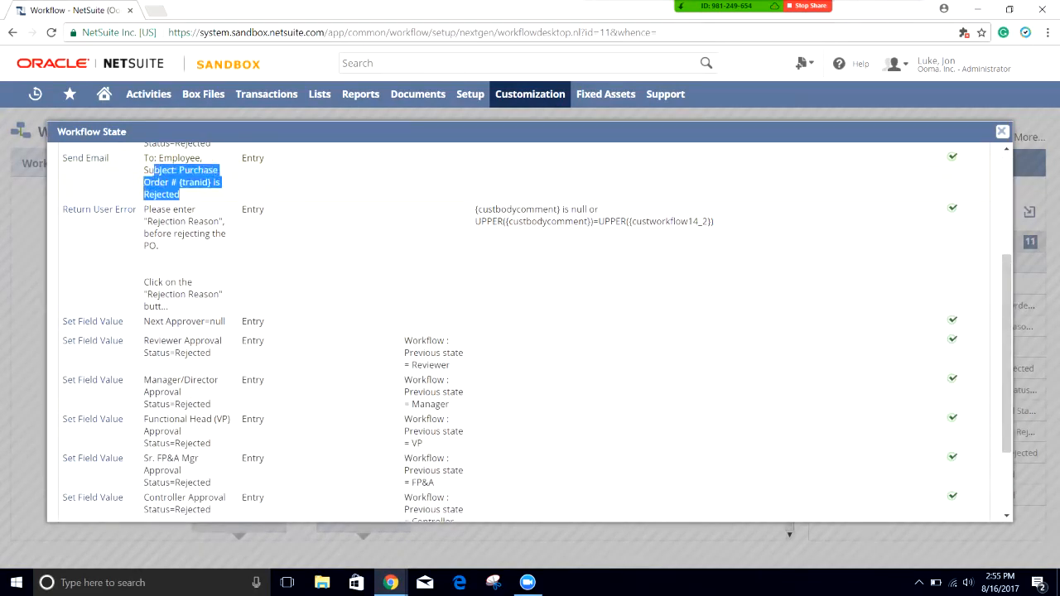
{"action": "left_click_drag", "start_coordinate": [145, 210], "coordinate": [193, 294]}
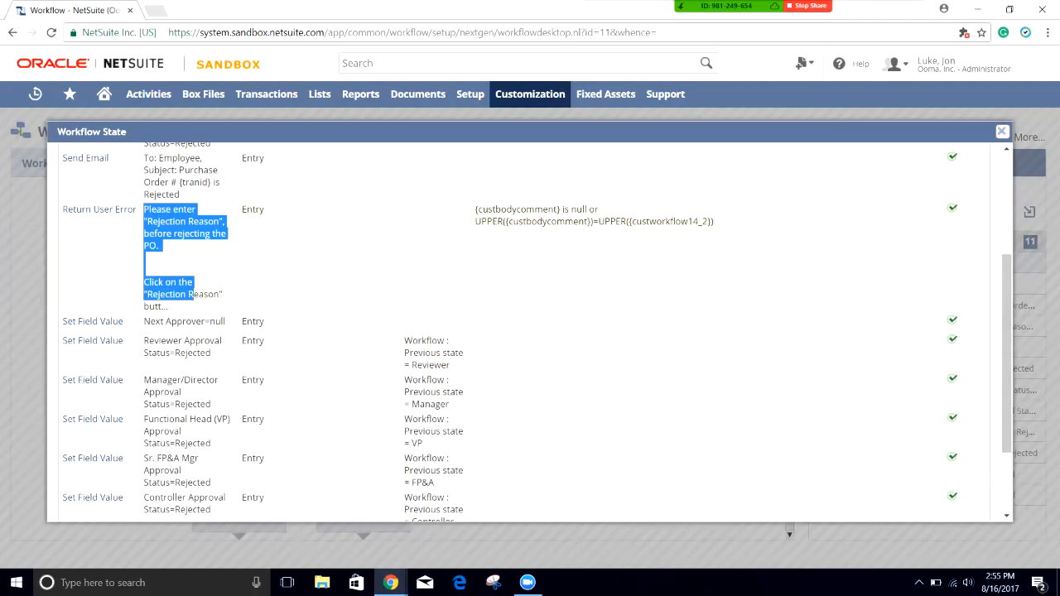
{"action": "left_click", "coordinate": [194, 295]}
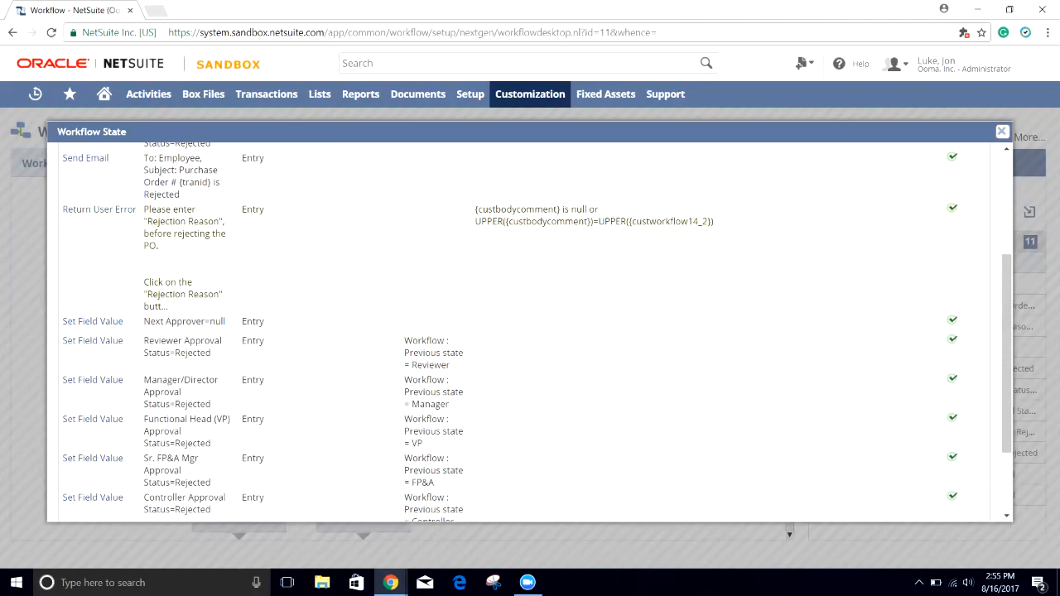
{"action": "left_click_drag", "start_coordinate": [170, 307], "coordinate": [156, 194]}
{"action": "left_click", "coordinate": [189, 258]}
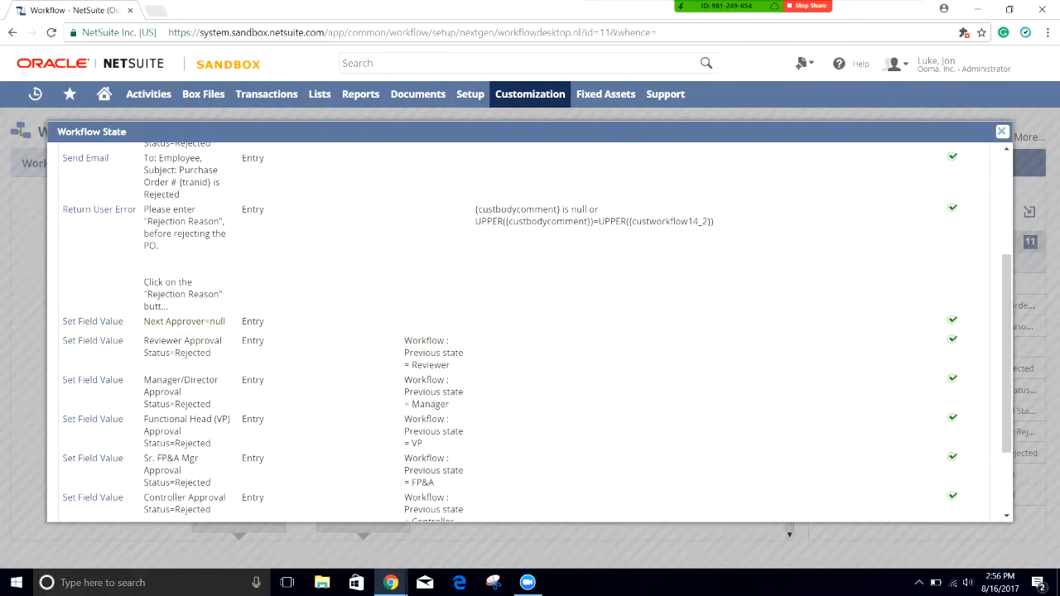
Step: Review the Rejected state's rejected-status rows from Reviewer through CEO
{"action": "scroll", "coordinate": [531, 331], "scroll_direction": "down", "scroll_amount": 3}
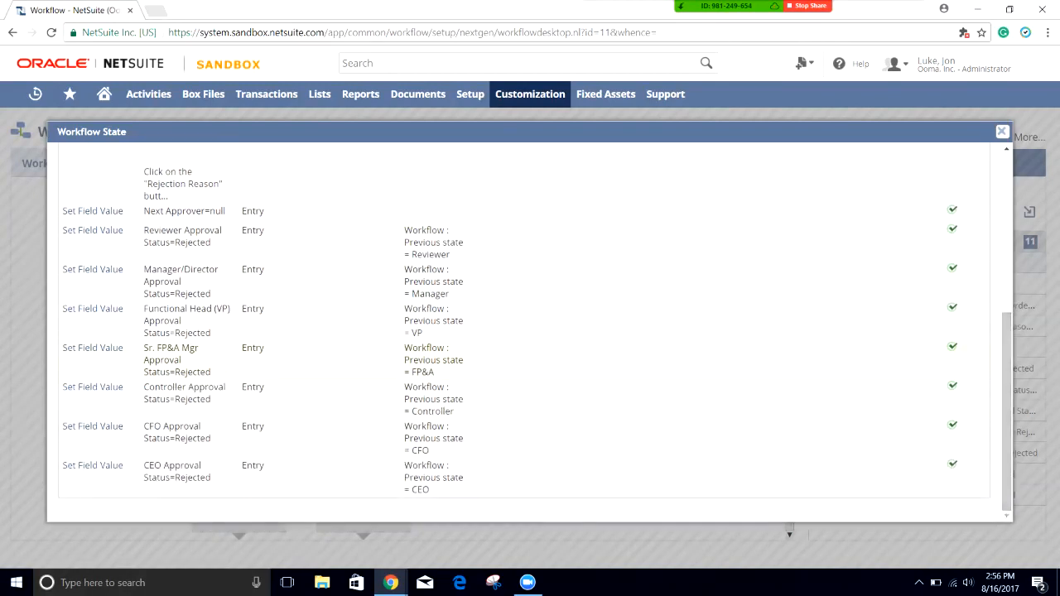
{"action": "left_click_drag", "start_coordinate": [144, 230], "coordinate": [211, 478]}
{"action": "left_click", "coordinate": [222, 479]}
{"action": "left_click_drag", "start_coordinate": [222, 479], "coordinate": [144, 332]}
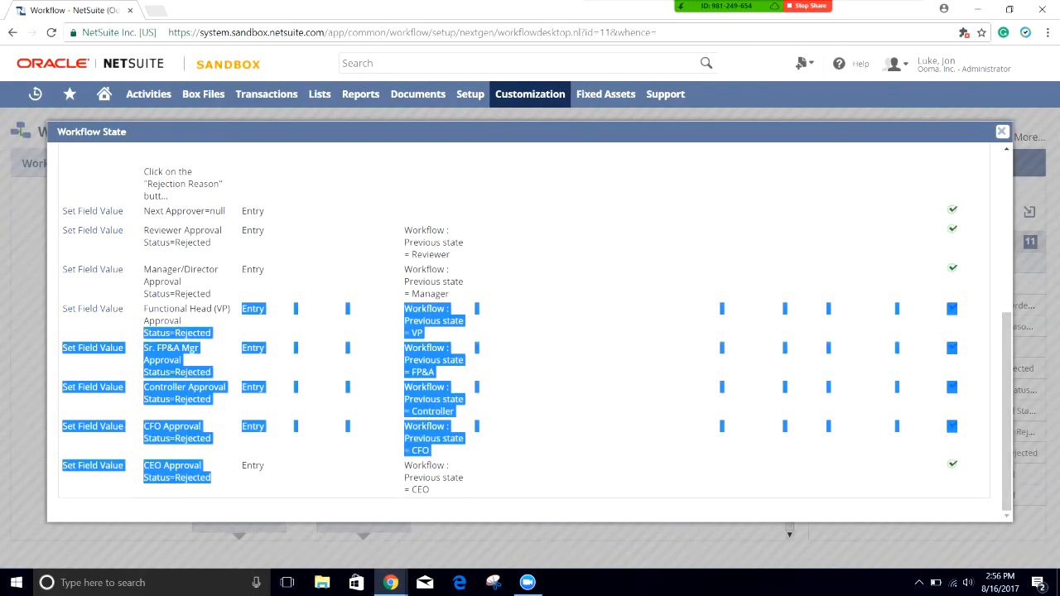
{"action": "left_click", "coordinate": [144, 332]}
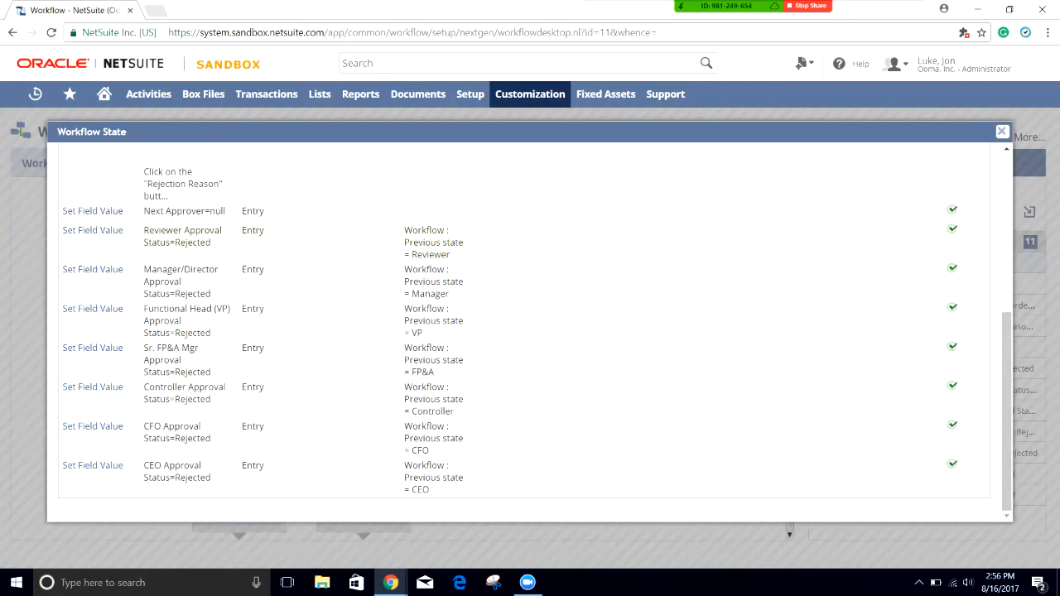
Step: Check the Reviewer, Manager and CEO previous-state conditions, then close the Rejected state's details
{"action": "double_click", "coordinate": [431, 255]}
{"action": "double_click", "coordinate": [429, 294]}
{"action": "double_click", "coordinate": [421, 490]}
{"action": "scroll", "coordinate": [530, 331], "scroll_direction": "up", "scroll_amount": 4}
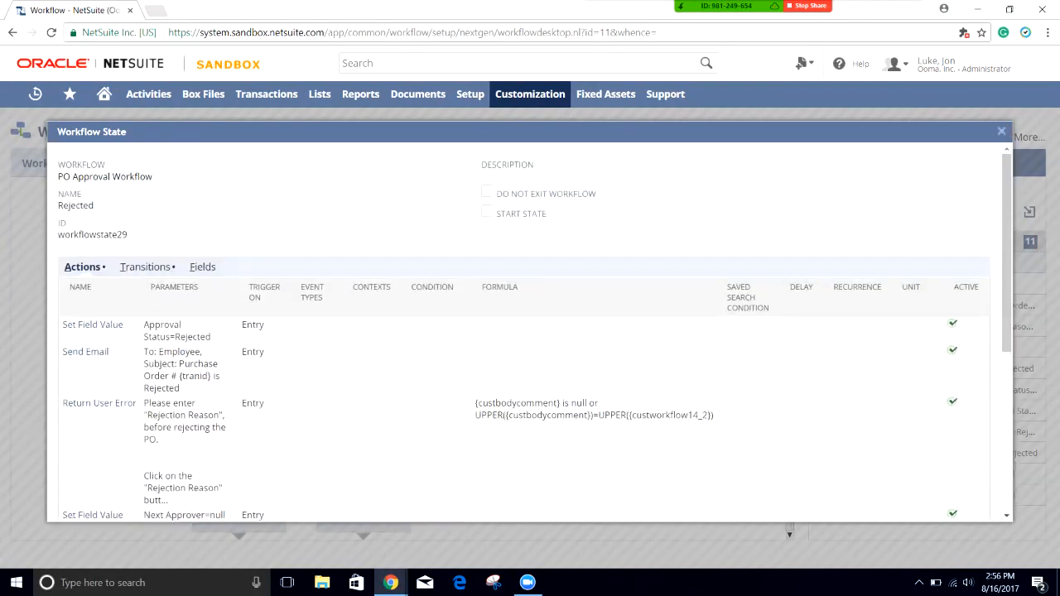
{"action": "left_click", "coordinate": [1001, 131]}
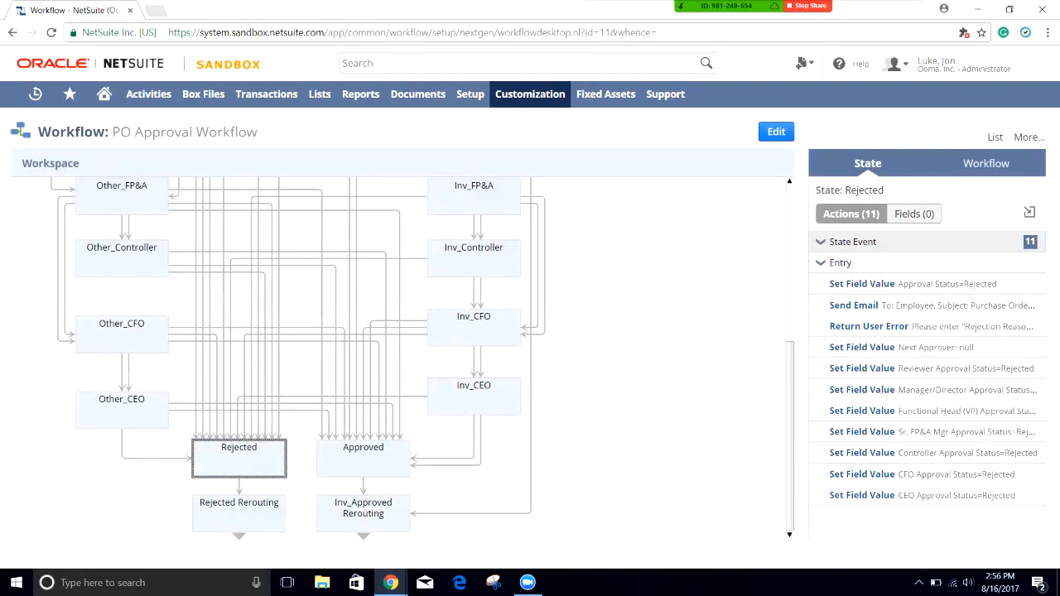
Step: View Other_Manager's actions, then Other_VP's nine actions in the state summary
{"action": "scroll", "coordinate": [398, 356], "scroll_direction": "up", "scroll_amount": 3}
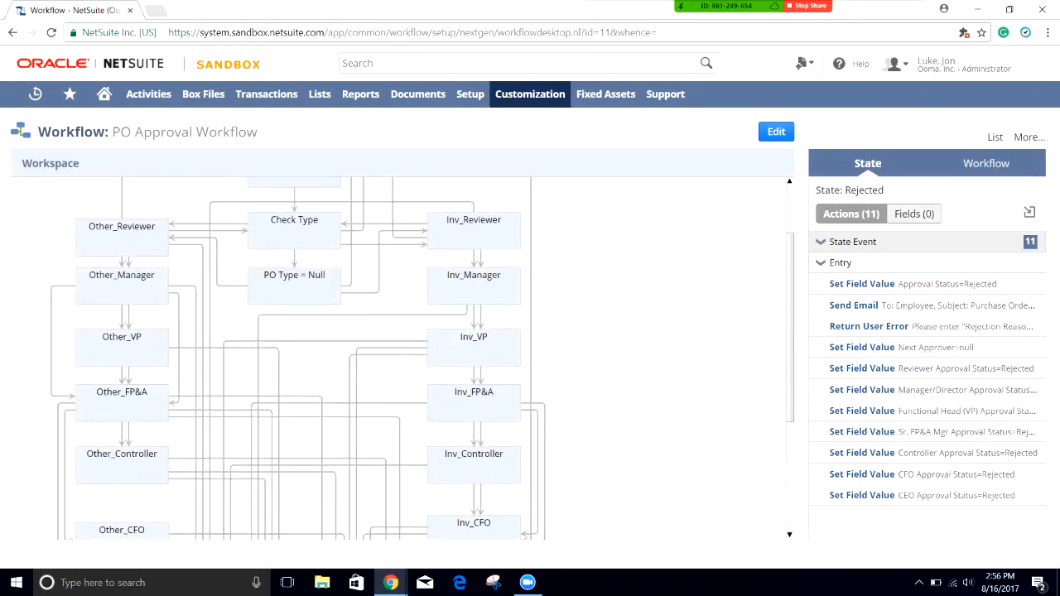
{"action": "left_click", "coordinate": [122, 285]}
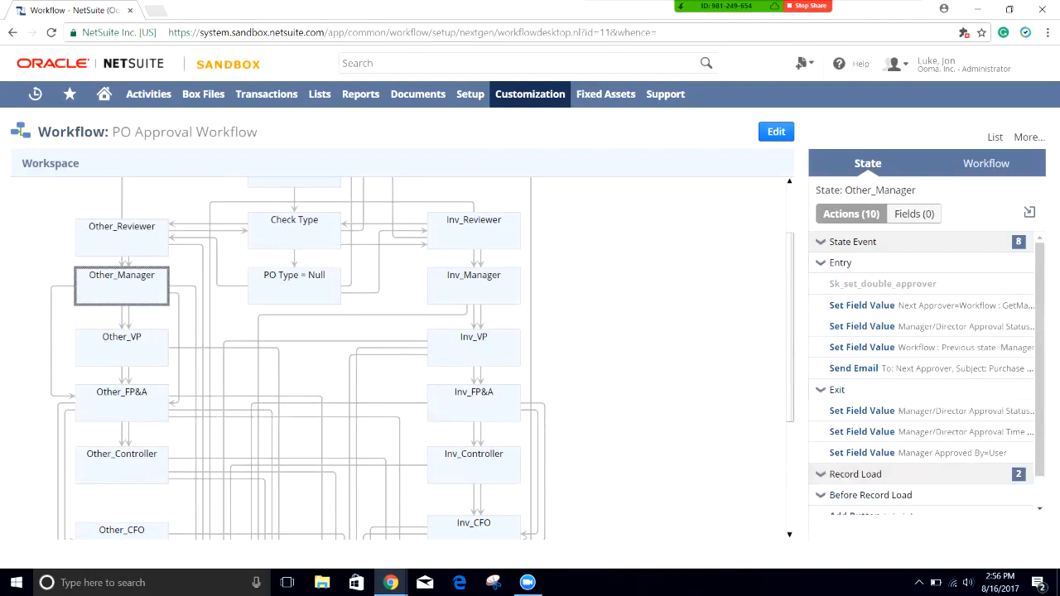
{"action": "left_click", "coordinate": [122, 348]}
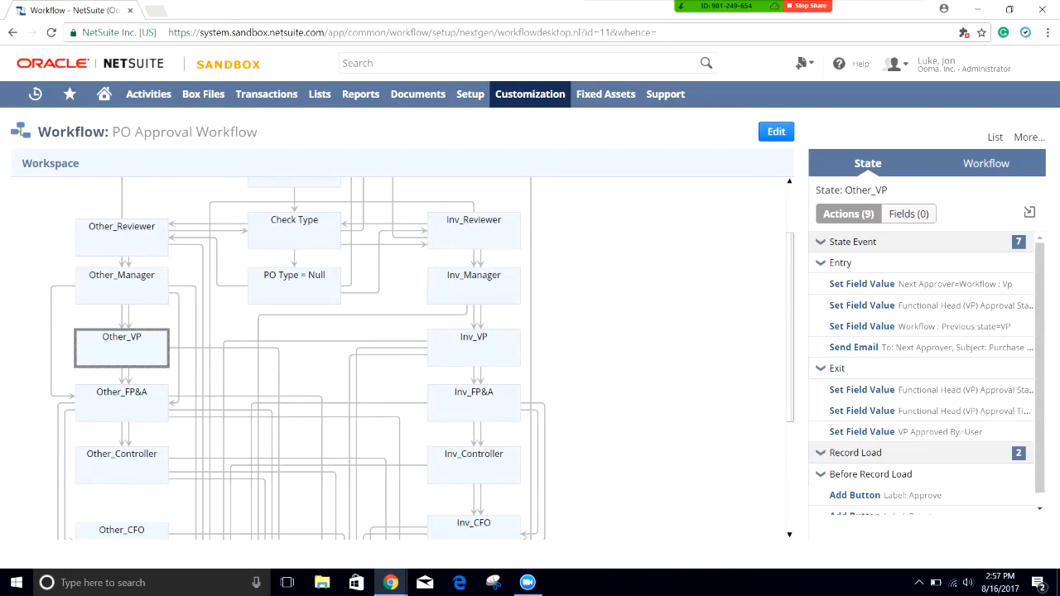
Step: Check Other_VP's transitions: VP approval time stamp condition and Functional Head (VP) = Reviewer condition
{"action": "double_click", "coordinate": [122, 348]}
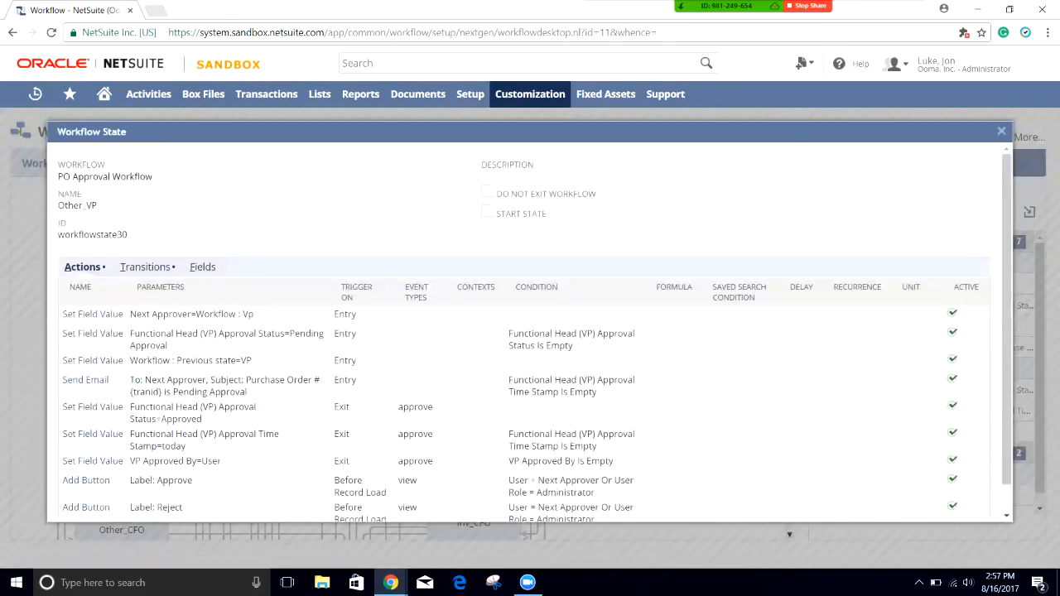
{"action": "left_click", "coordinate": [145, 267]}
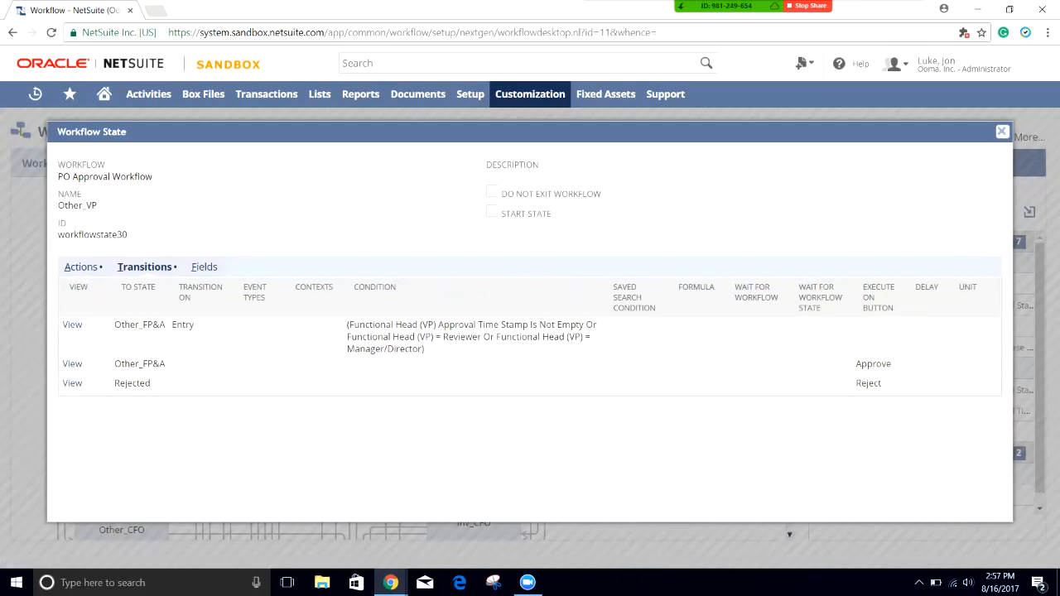
{"action": "mouse_move", "coordinate": [360, 325]}
{"action": "left_mouse_down"}
{"action": "mouse_move", "coordinate": [527, 324]}
{"action": "mouse_move", "coordinate": [360, 325]}
{"action": "left_mouse_up"}
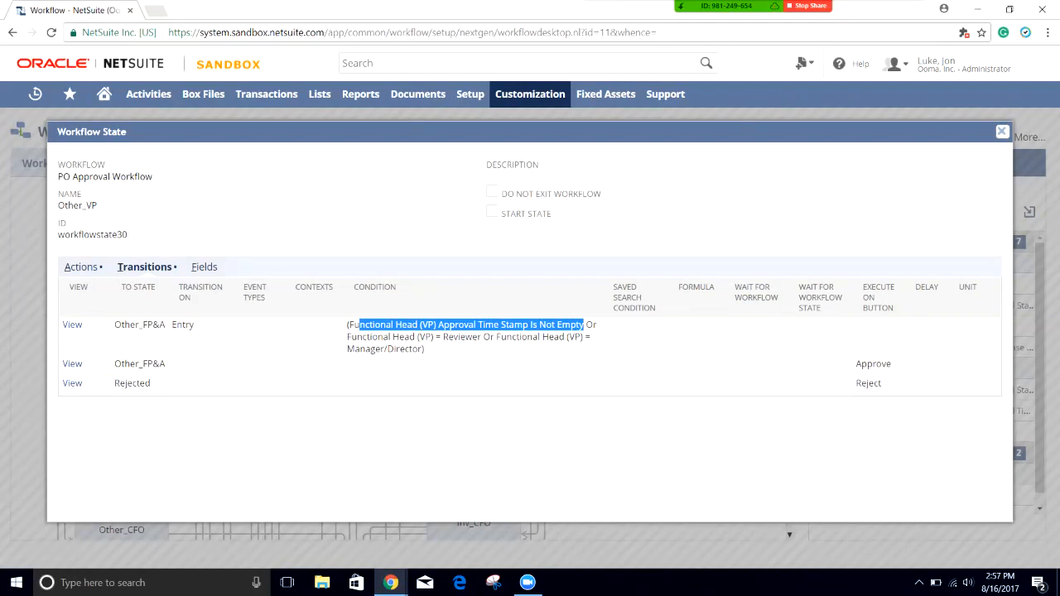
{"action": "left_click", "coordinate": [583, 326]}
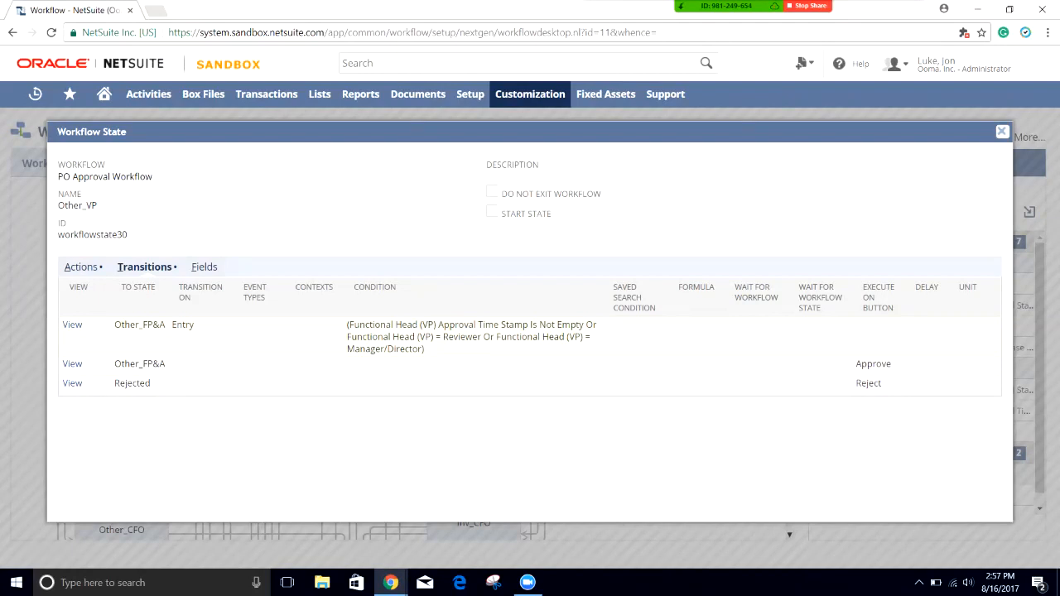
{"action": "left_click_drag", "start_coordinate": [466, 337], "coordinate": [351, 337]}
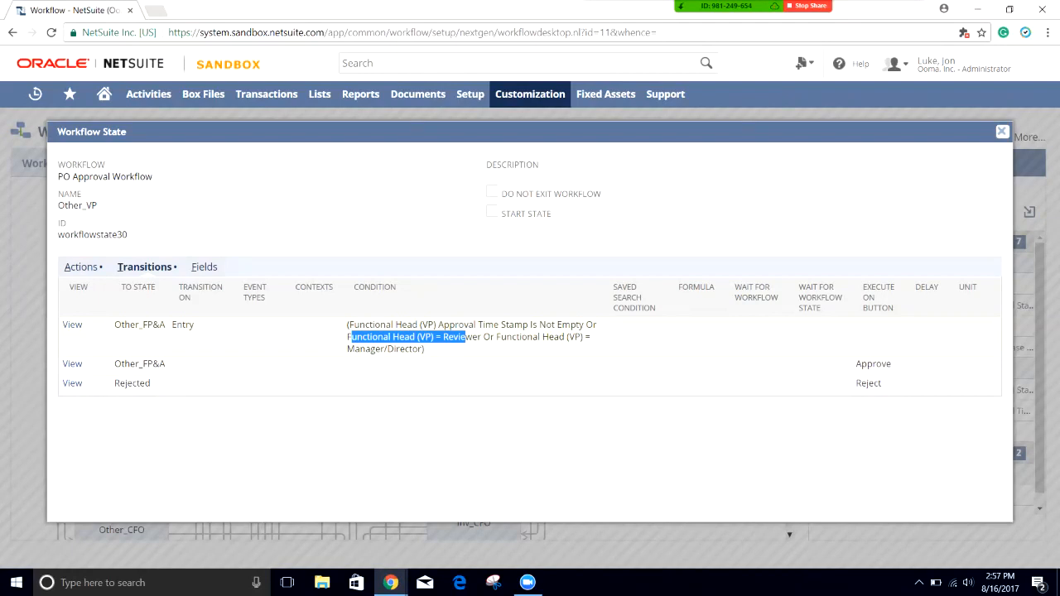
Step: Close Other_VP's details and show Other_FP&A's 9 actions in the state summary
{"action": "left_click", "coordinate": [1001, 130]}
{"action": "left_click", "coordinate": [122, 403]}
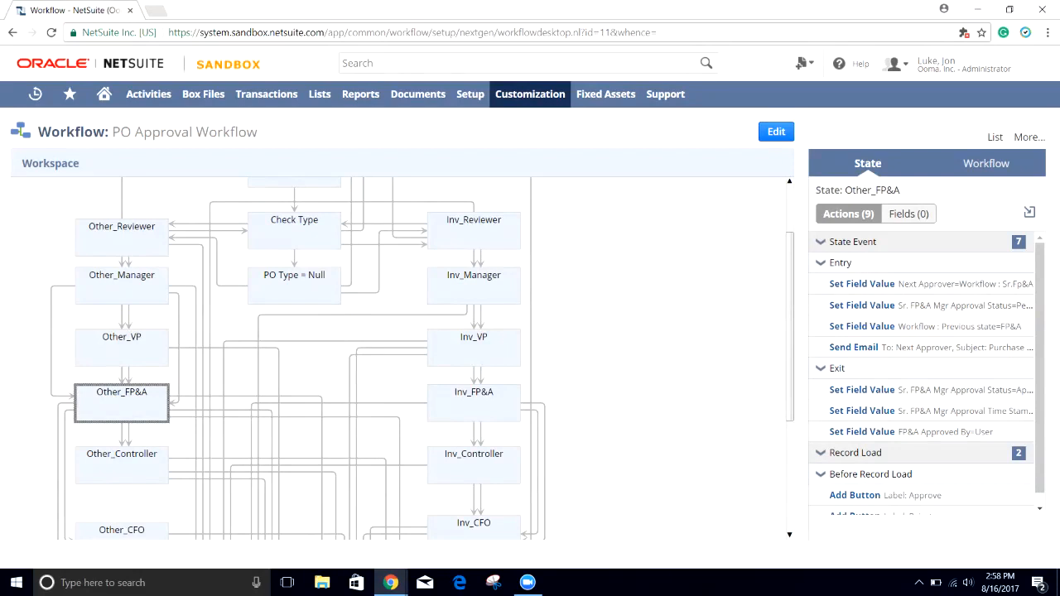
{"action": "scroll", "coordinate": [398, 357], "scroll_direction": "down", "scroll_amount": 3}
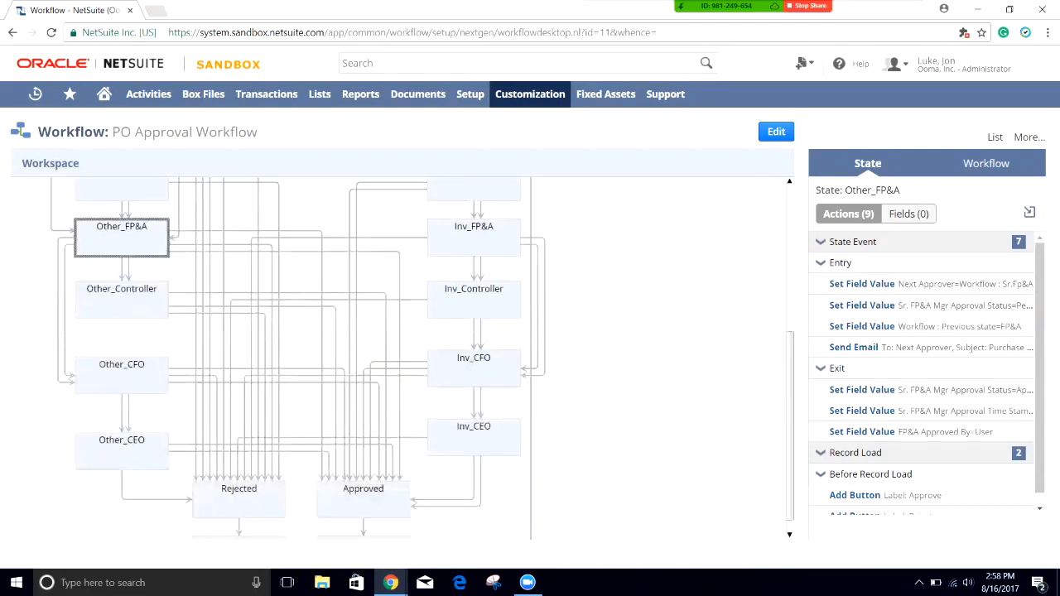
Step: Inspect Other_Controller's Approved (Entry trigger) and Rejected transitions, including the Controller Approval Time Stamp condition
{"action": "double_click", "coordinate": [122, 259]}
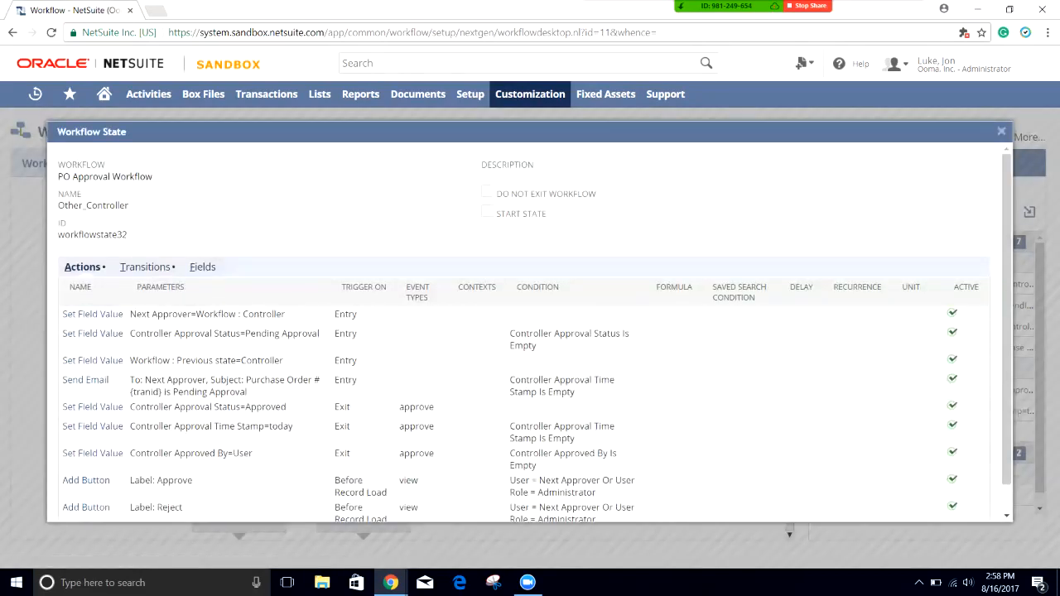
{"action": "left_click", "coordinate": [145, 267]}
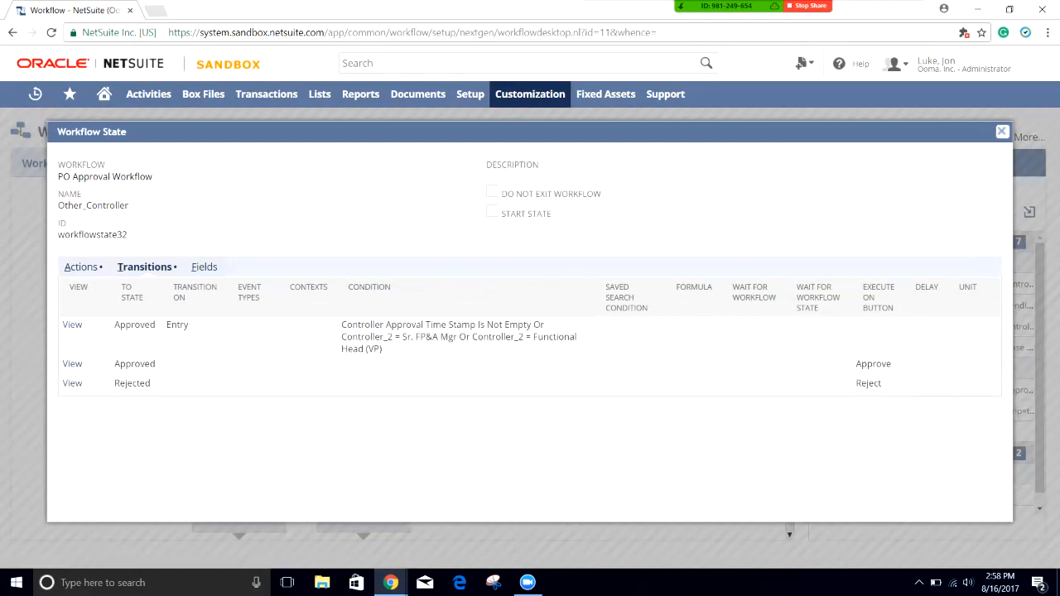
{"action": "left_click_drag", "start_coordinate": [189, 325], "coordinate": [120, 324]}
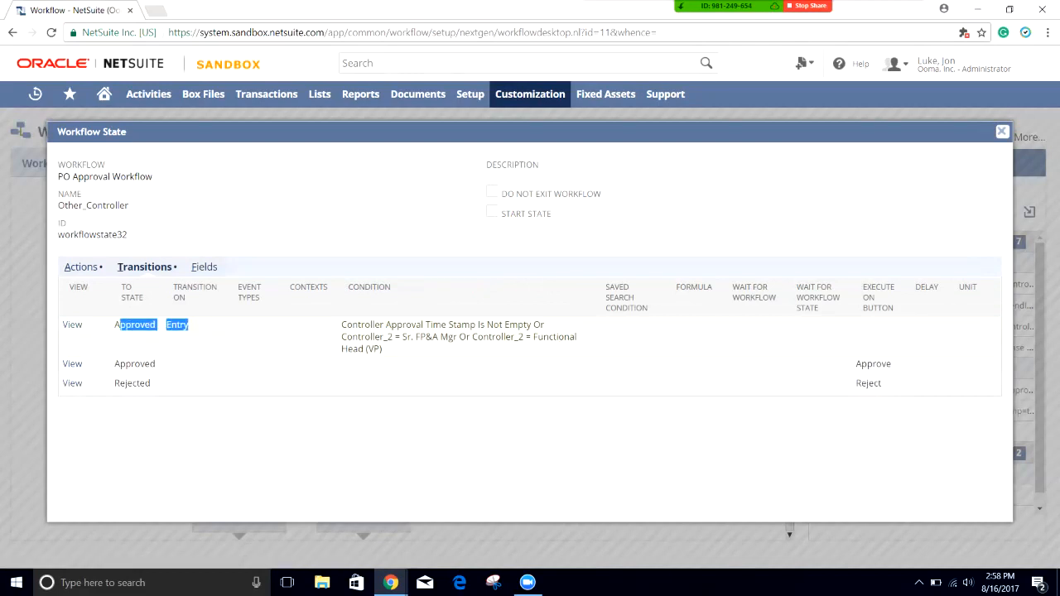
{"action": "left_click", "coordinate": [121, 325]}
{"action": "left_click_drag", "start_coordinate": [341, 324], "coordinate": [528, 324]}
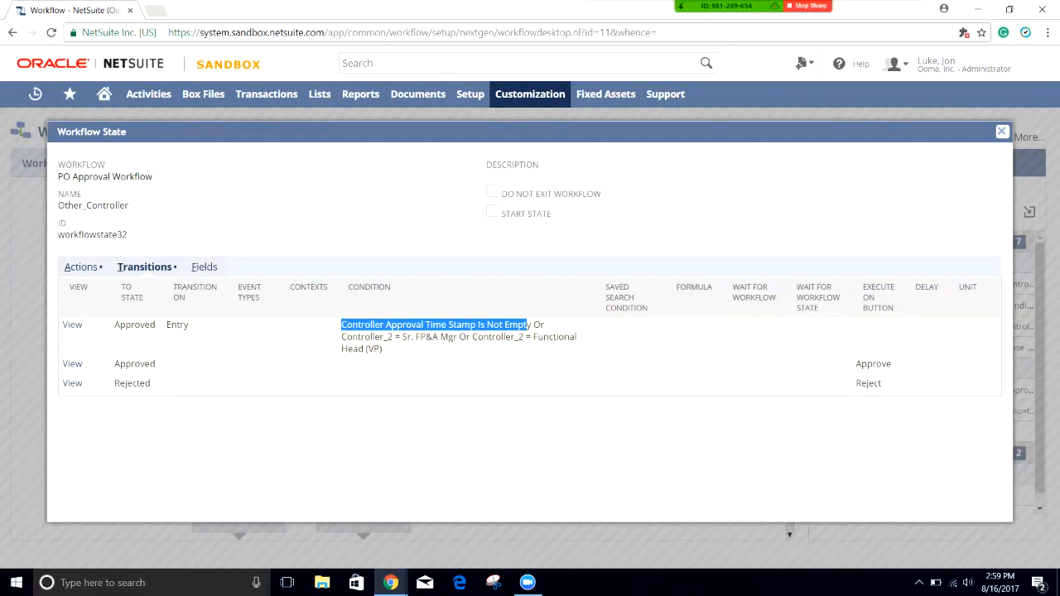
{"action": "left_click_drag", "start_coordinate": [114, 325], "coordinate": [188, 324]}
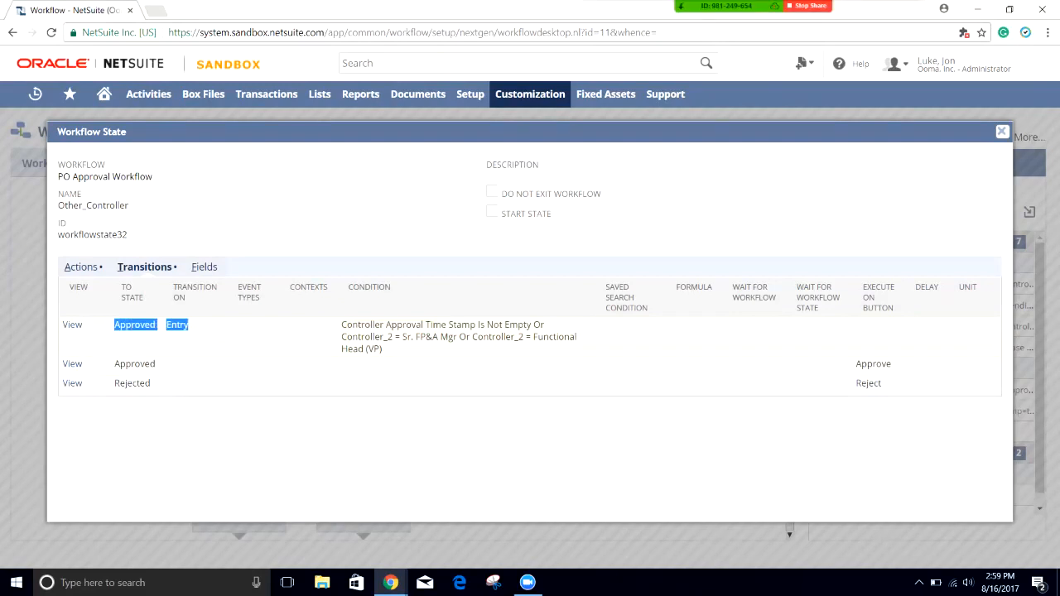
{"action": "left_click", "coordinate": [190, 325]}
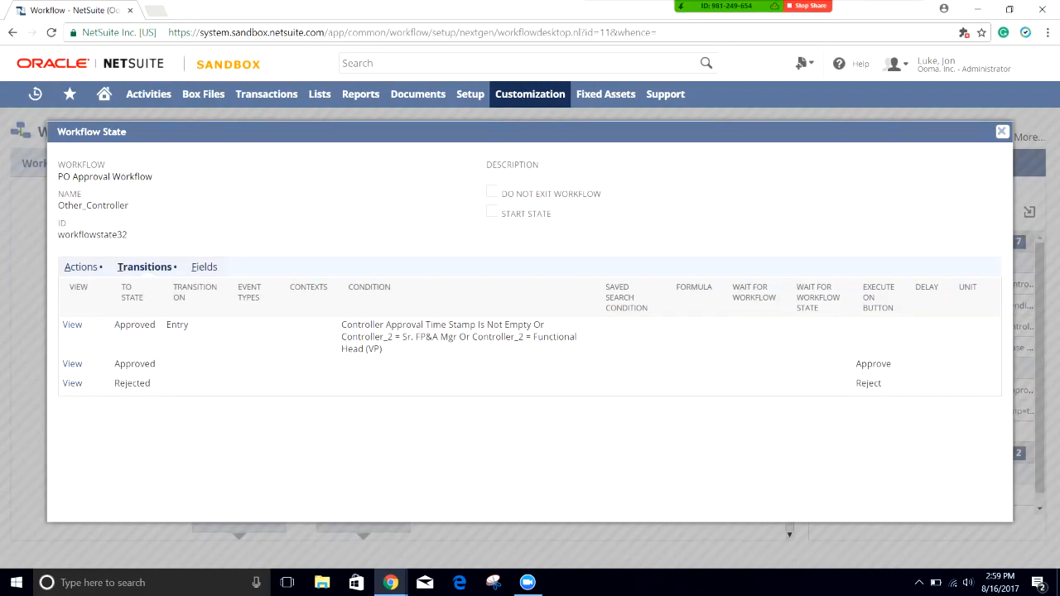
{"action": "left_click", "coordinate": [1002, 131]}
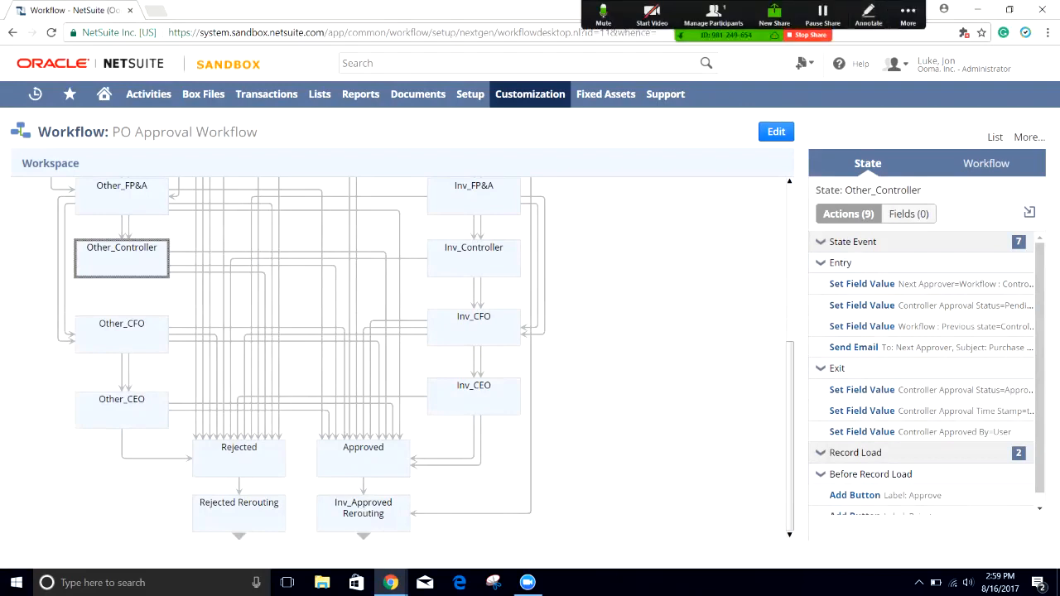
Step: Show Inv_Reviewer's 9 actions in the state summary, then return to the Rejected/Approved states
{"action": "scroll", "coordinate": [398, 356], "scroll_direction": "up", "scroll_amount": 5}
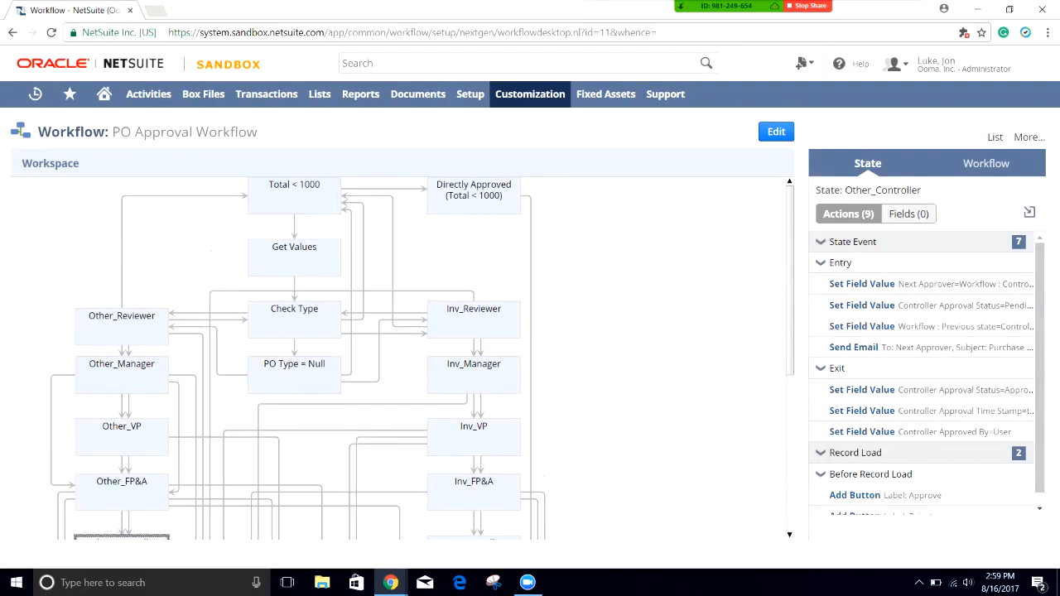
{"action": "left_click", "coordinate": [473, 320]}
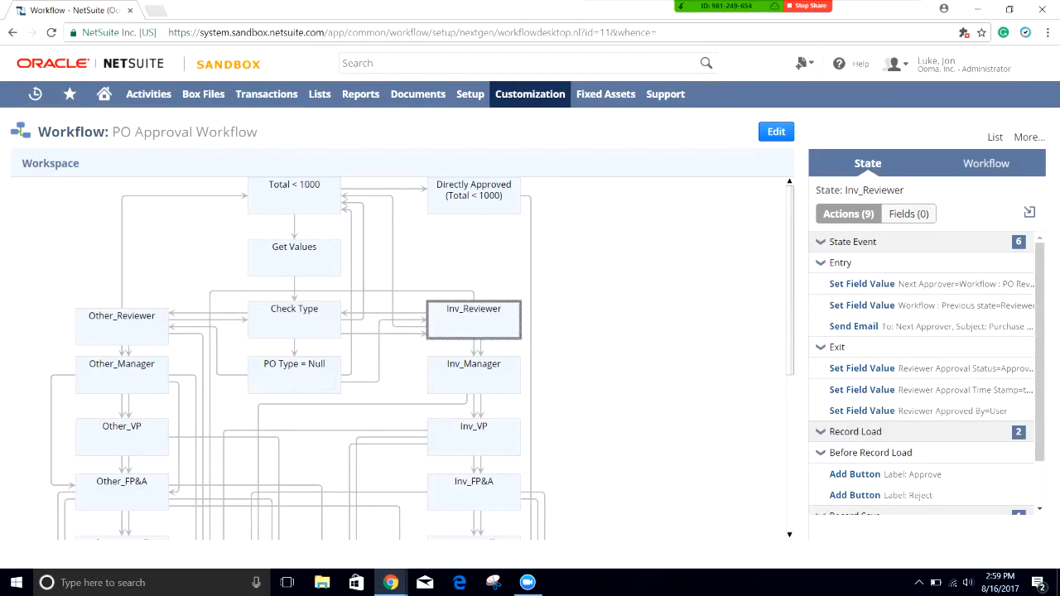
{"action": "scroll", "coordinate": [401, 358], "scroll_direction": "down", "scroll_amount": 5}
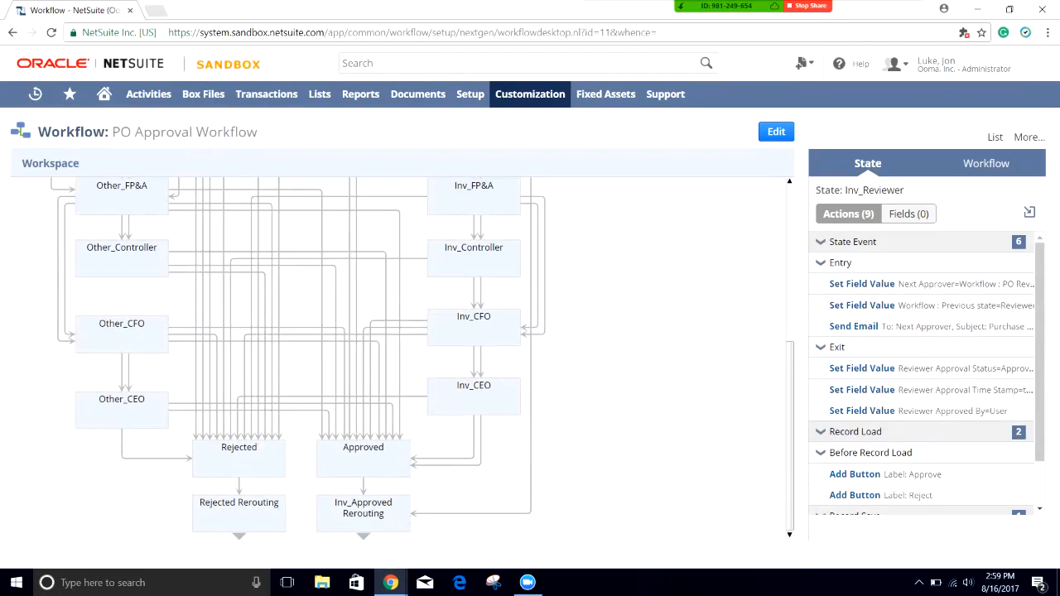